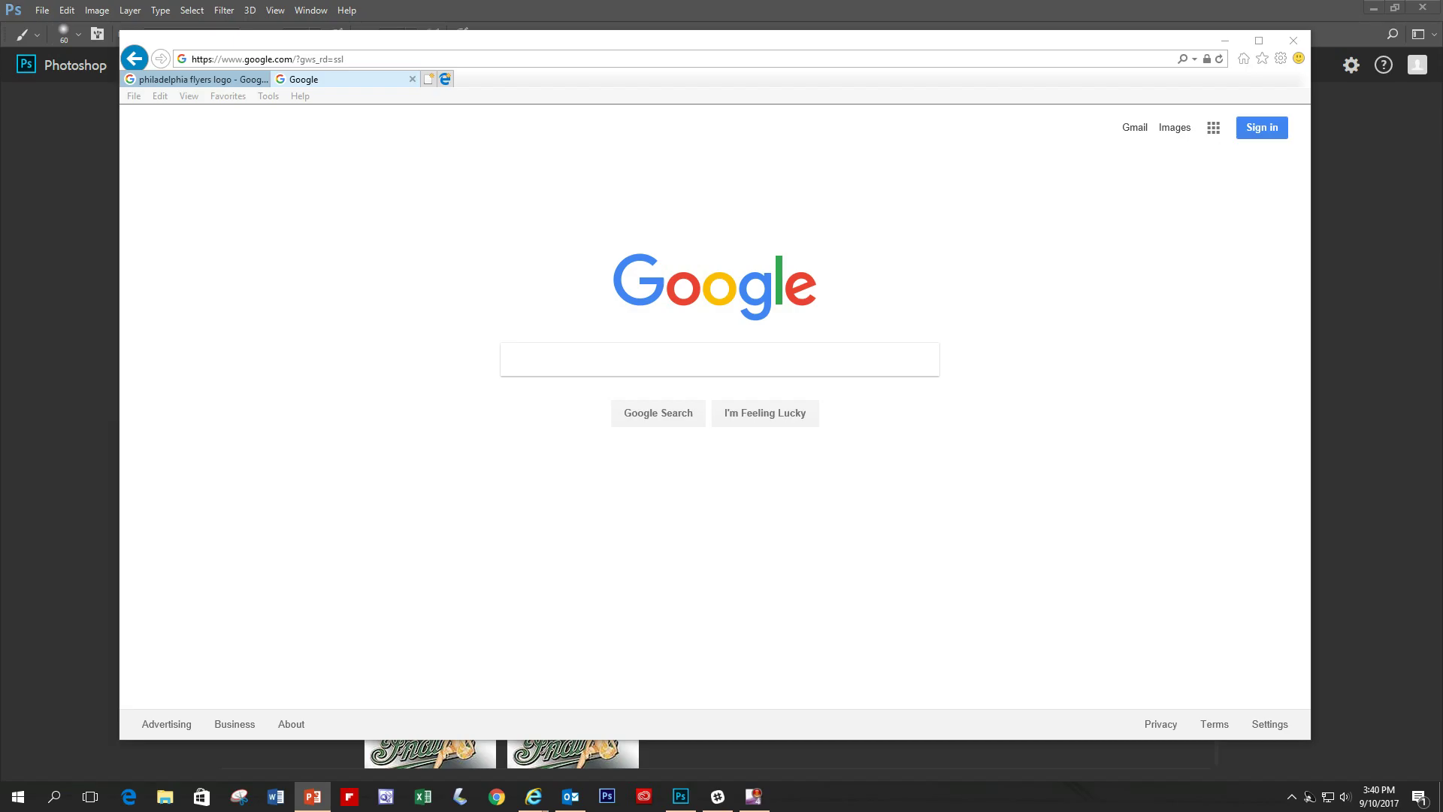
Search Google for "wrinkled blanket" and show the image results
left_click(575, 362)
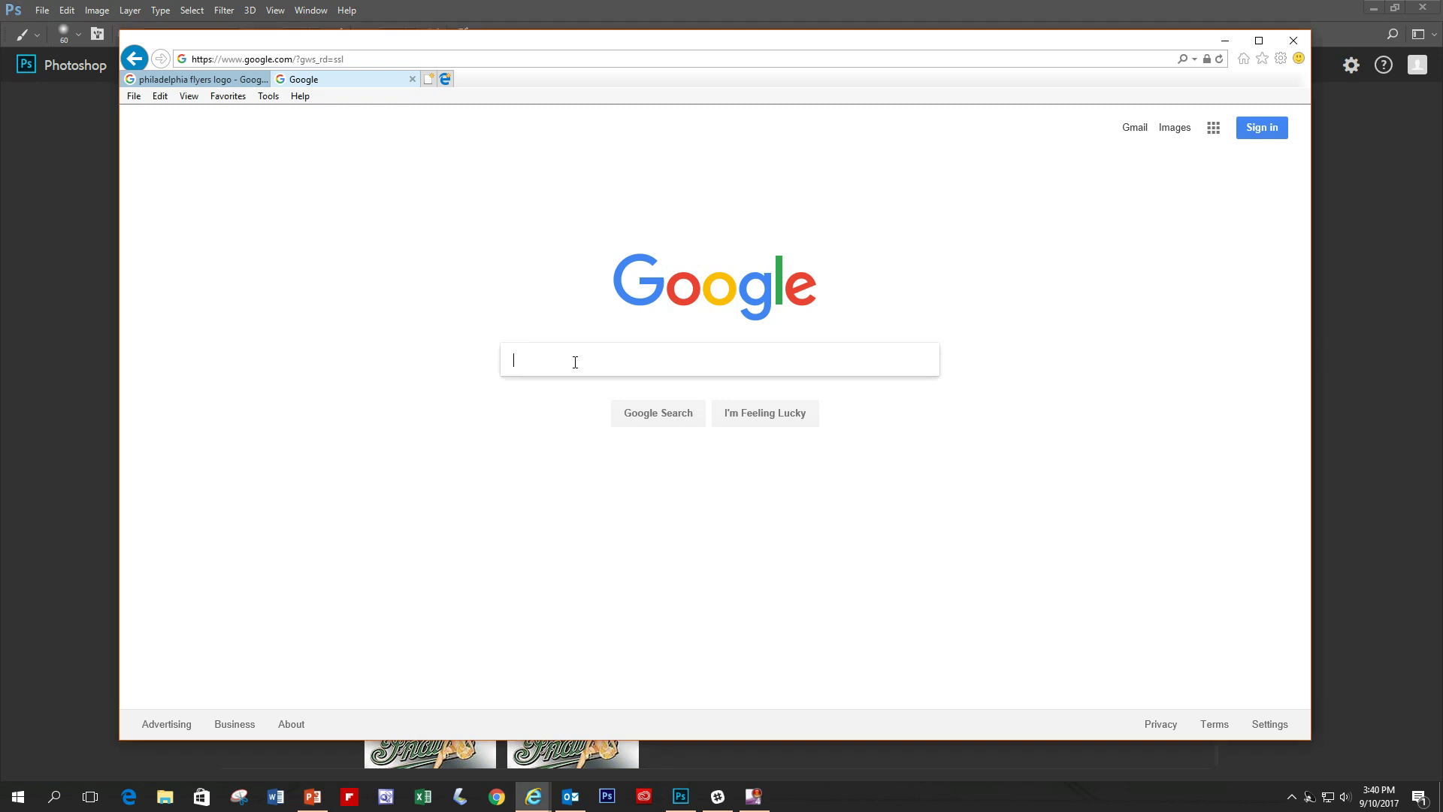
type("wr")
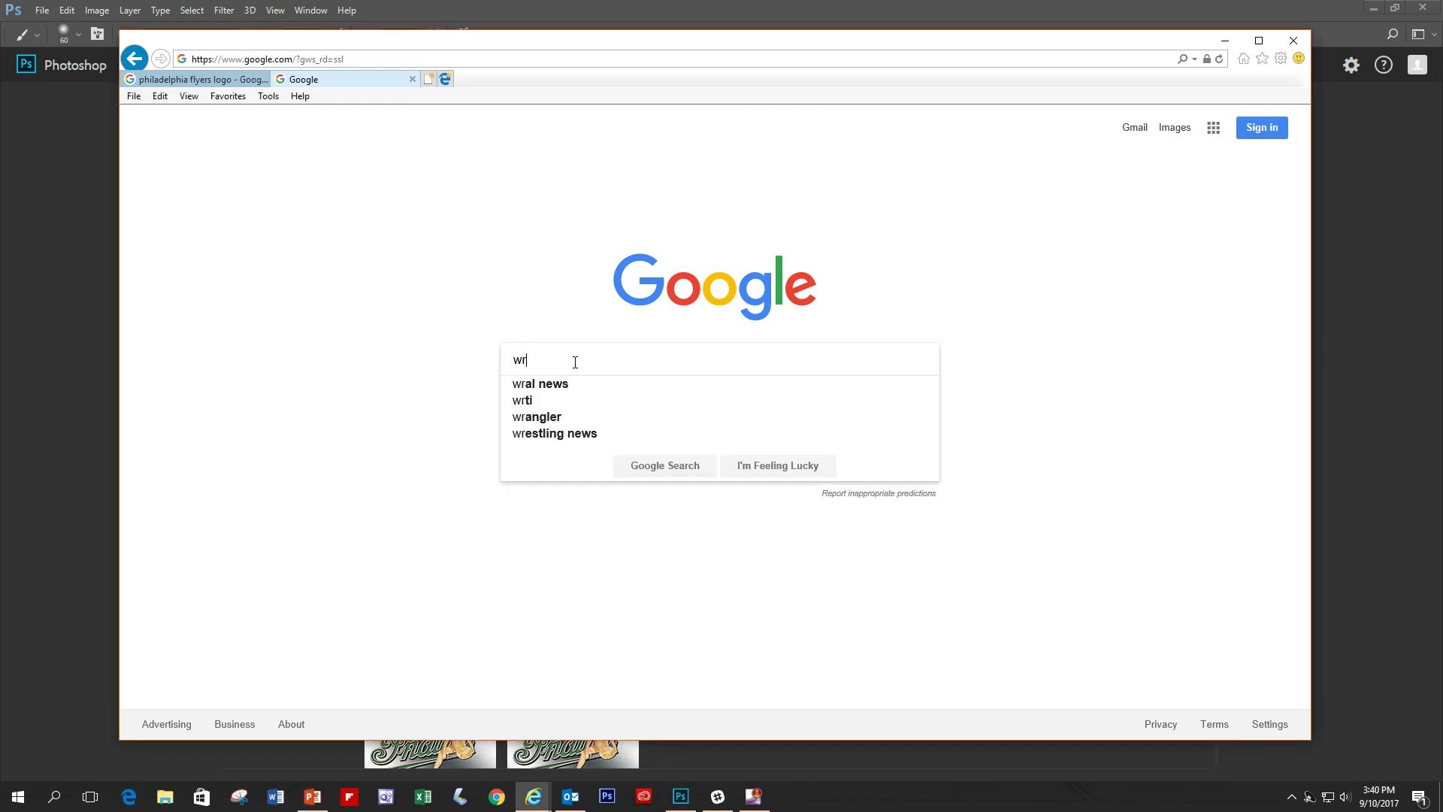
type("inkled blanket")
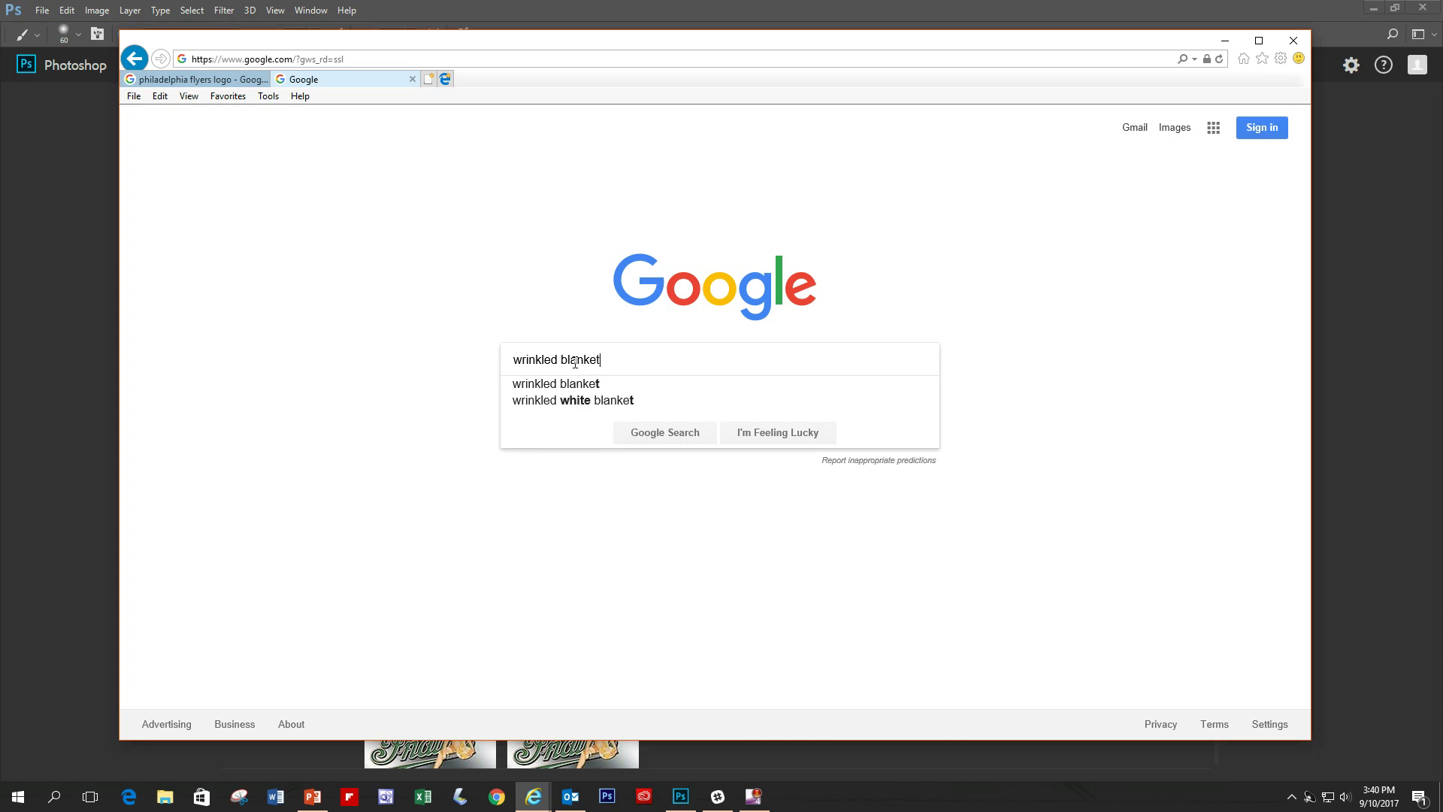
key("Return")
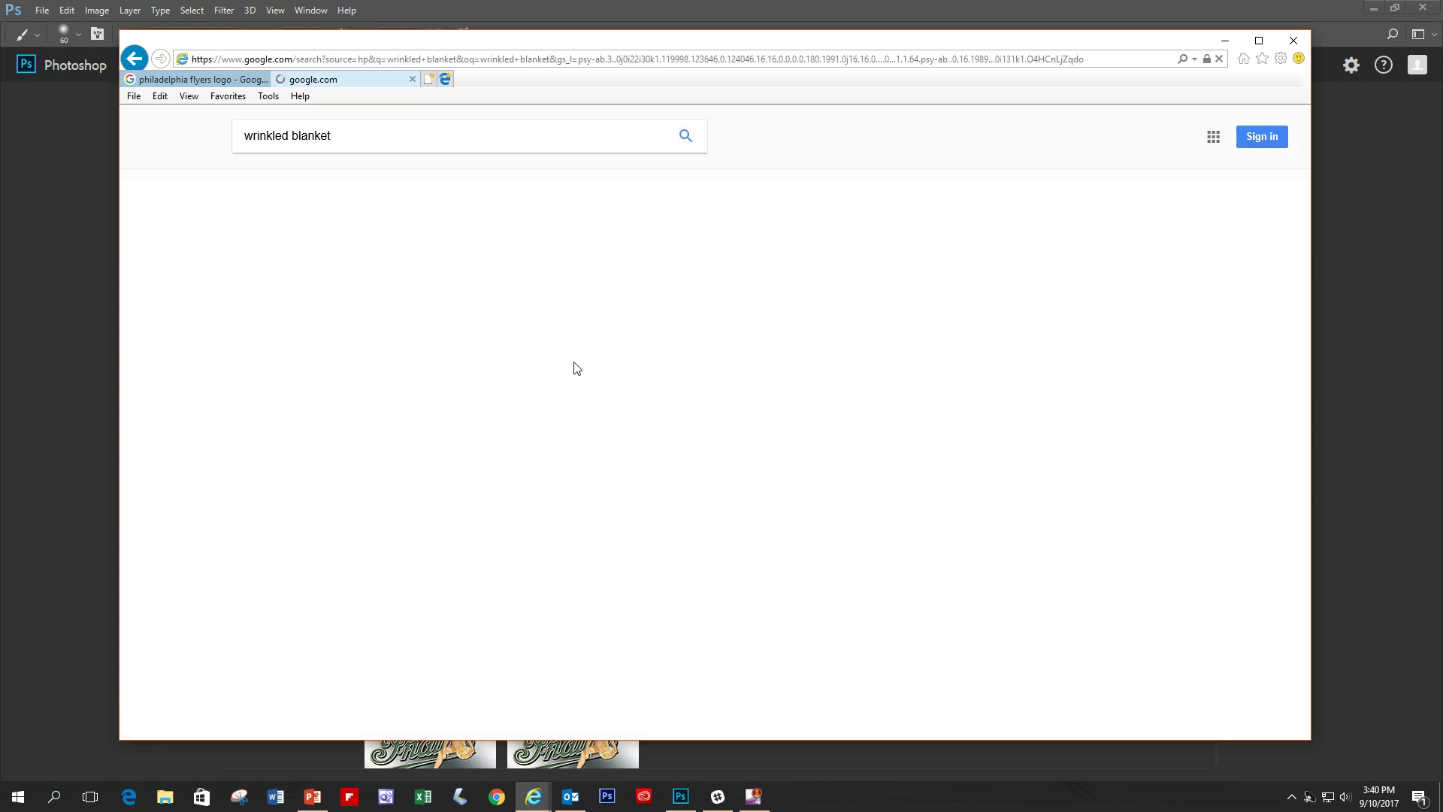
left_click(321, 496)
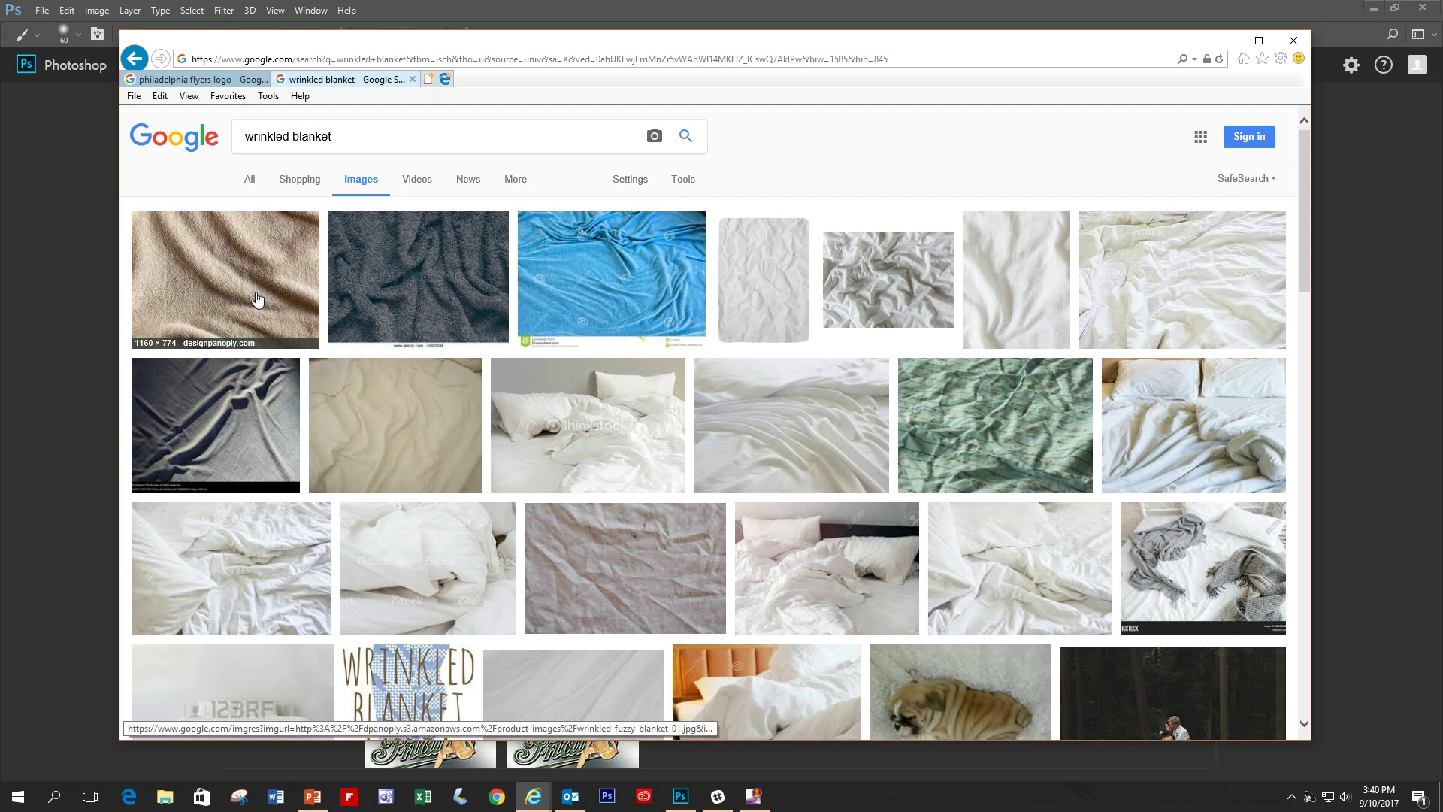
Open the tan fuzzy blanket picture at full size and copy it to the clipboard
left_click(233, 266)
left_click(967, 406)
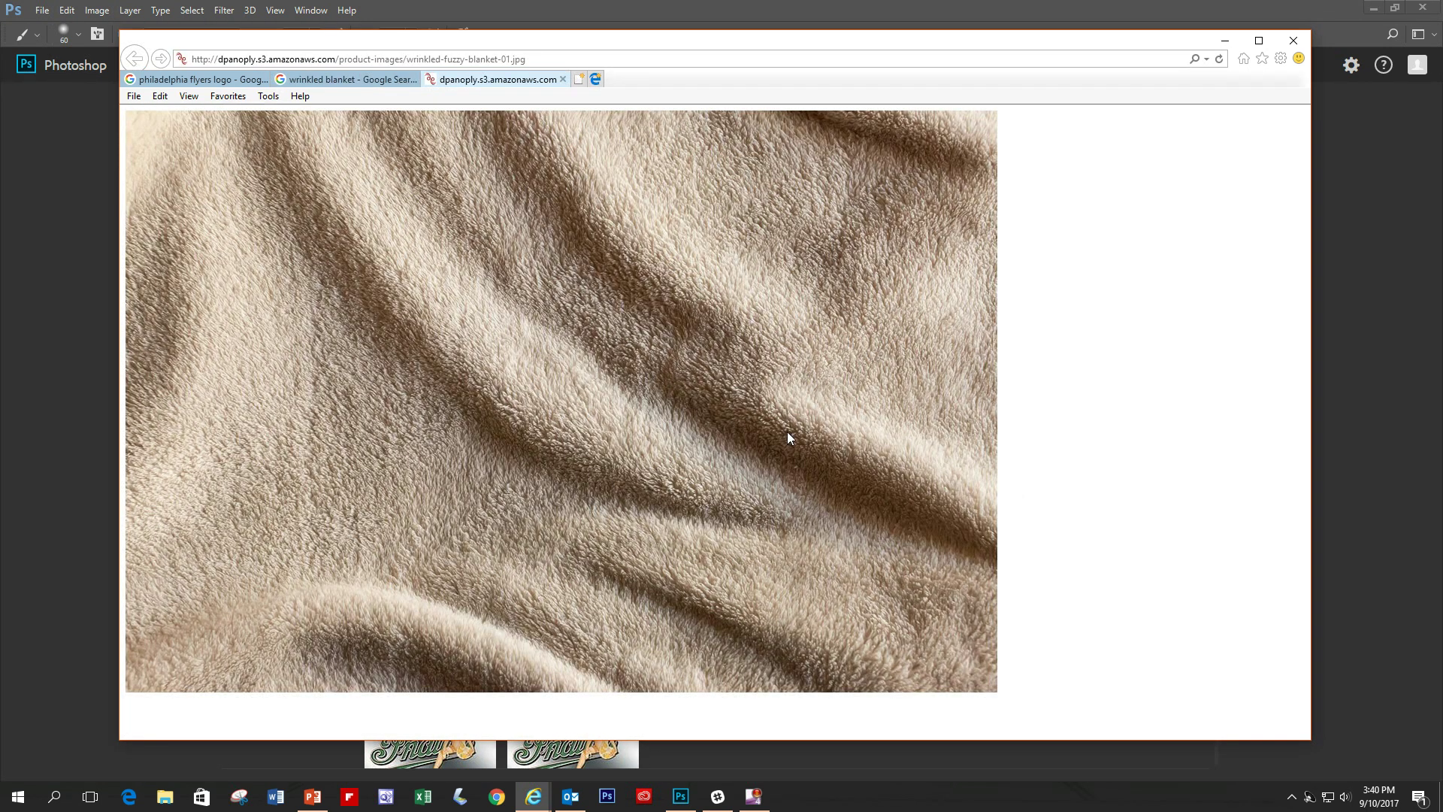
right_click(596, 384)
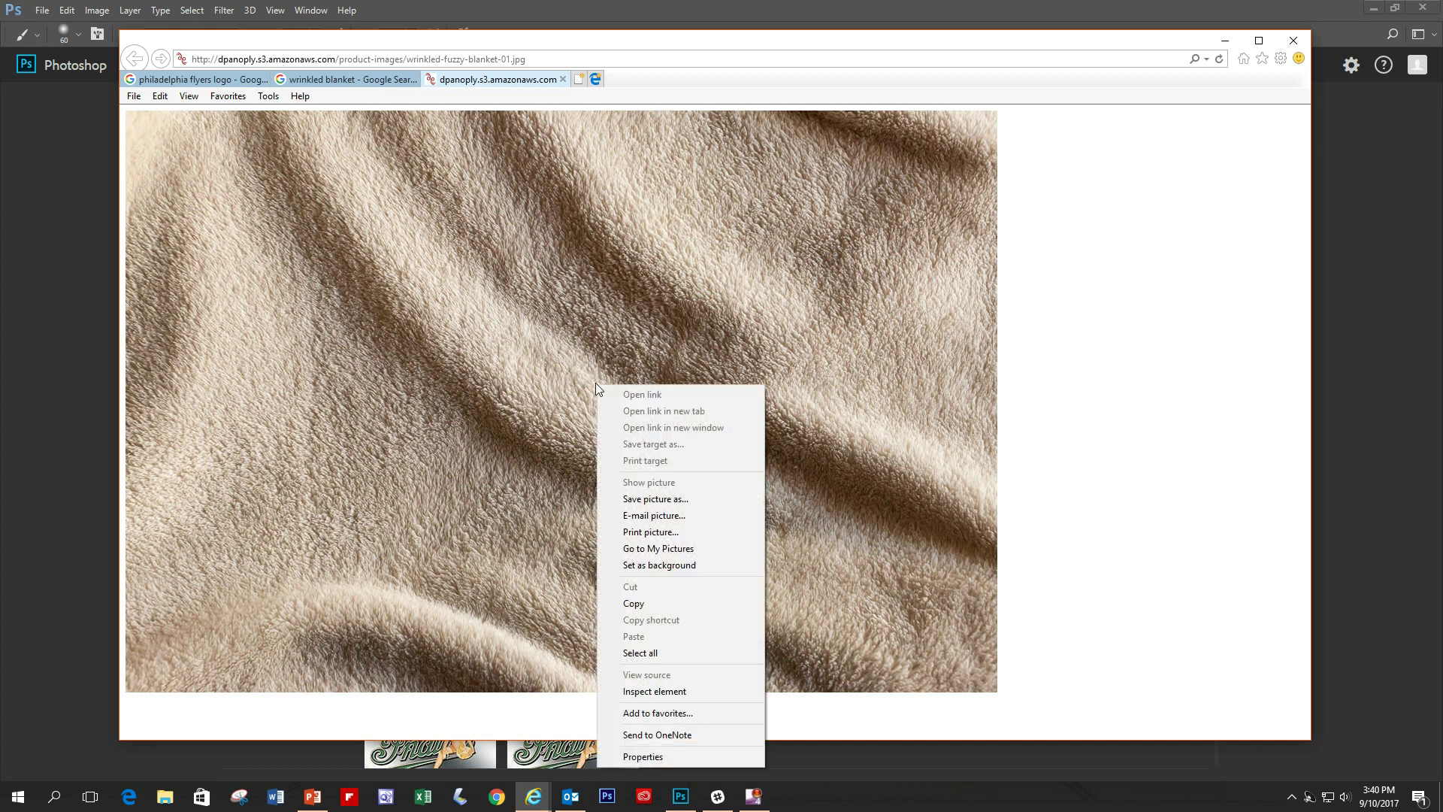
left_click(669, 603)
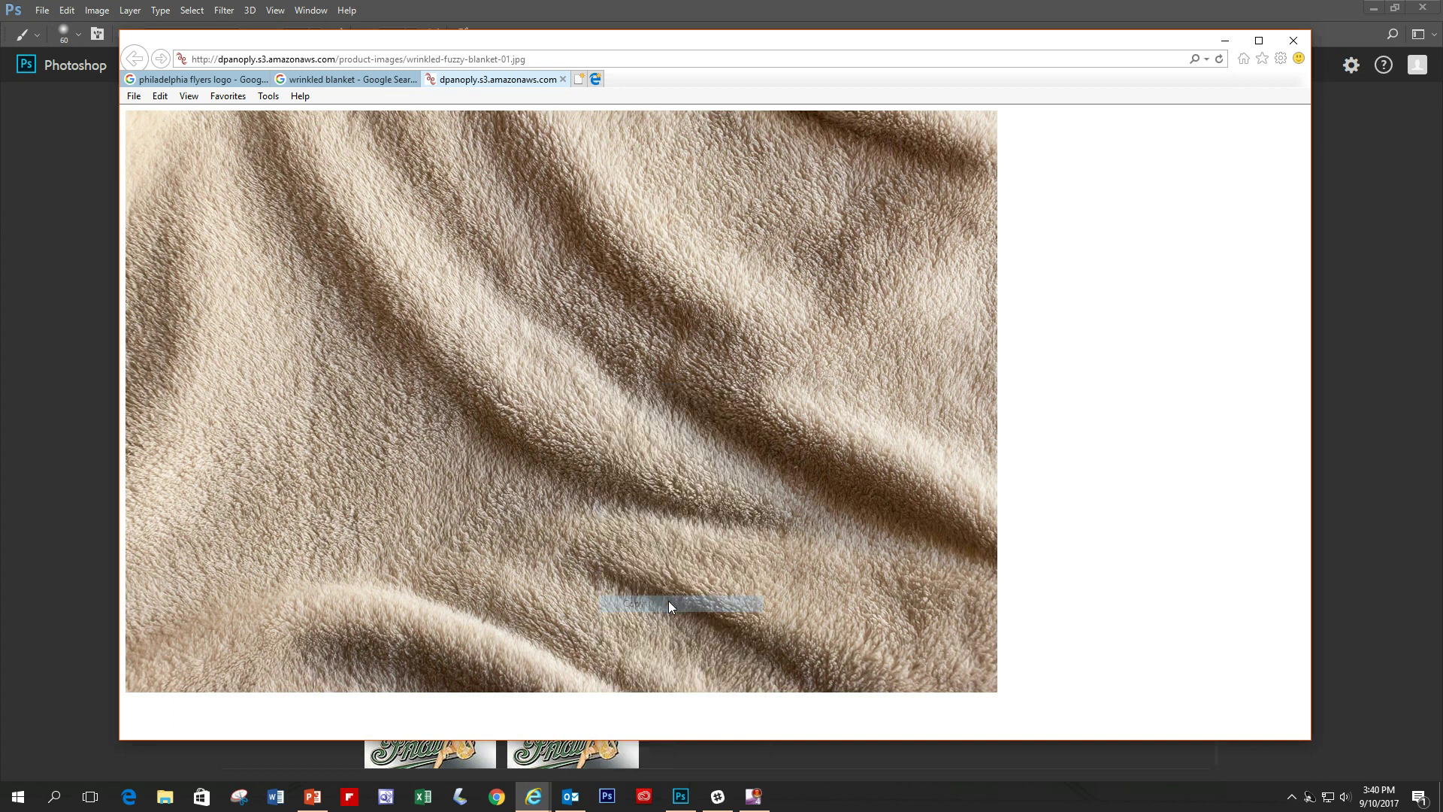
Switch to Photoshop, create a document from the 1160 x 774 px Clipboard preset and paste the blanket picture into it
left_click_drag(1053, 44, 349, 41)
left_click(349, 41)
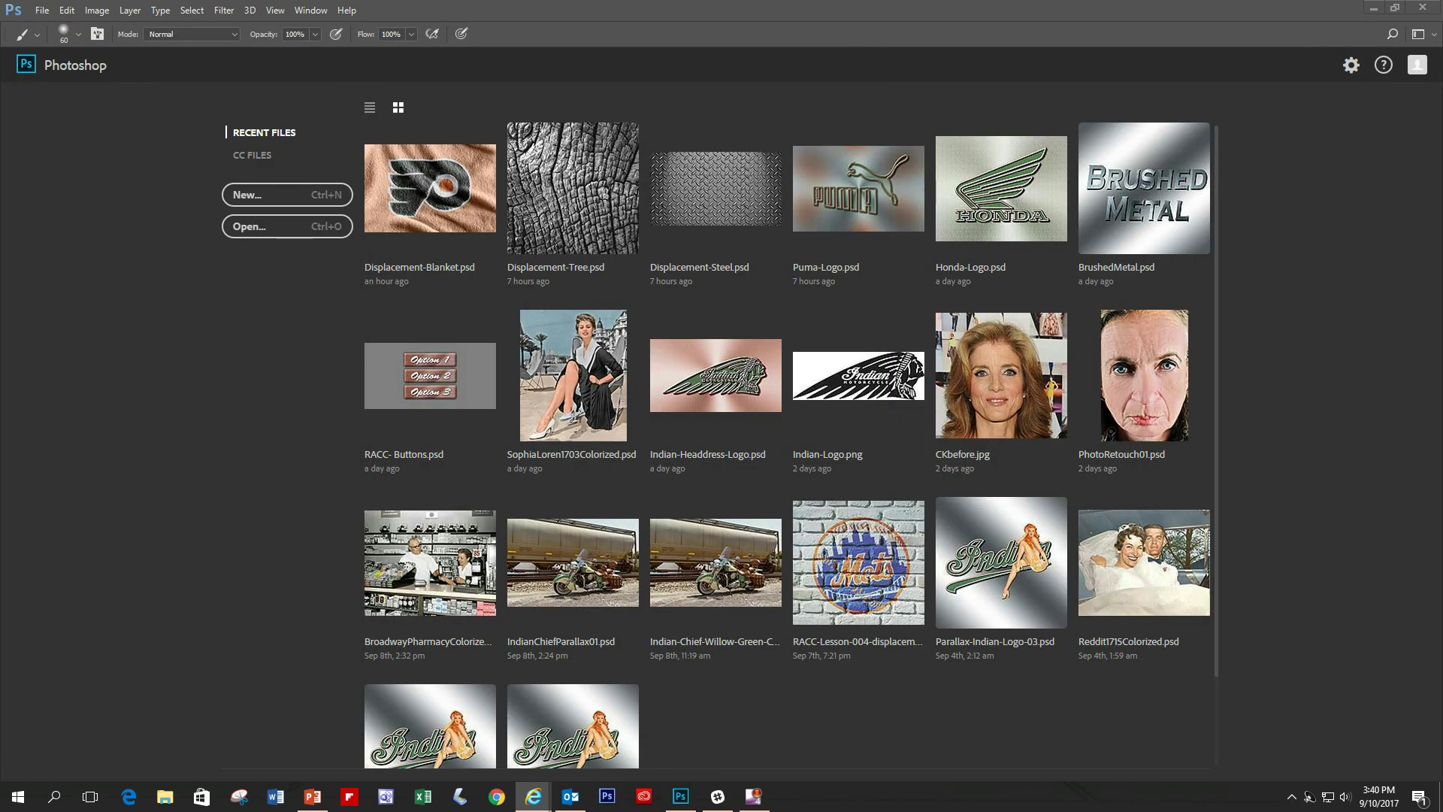
left_click(269, 207)
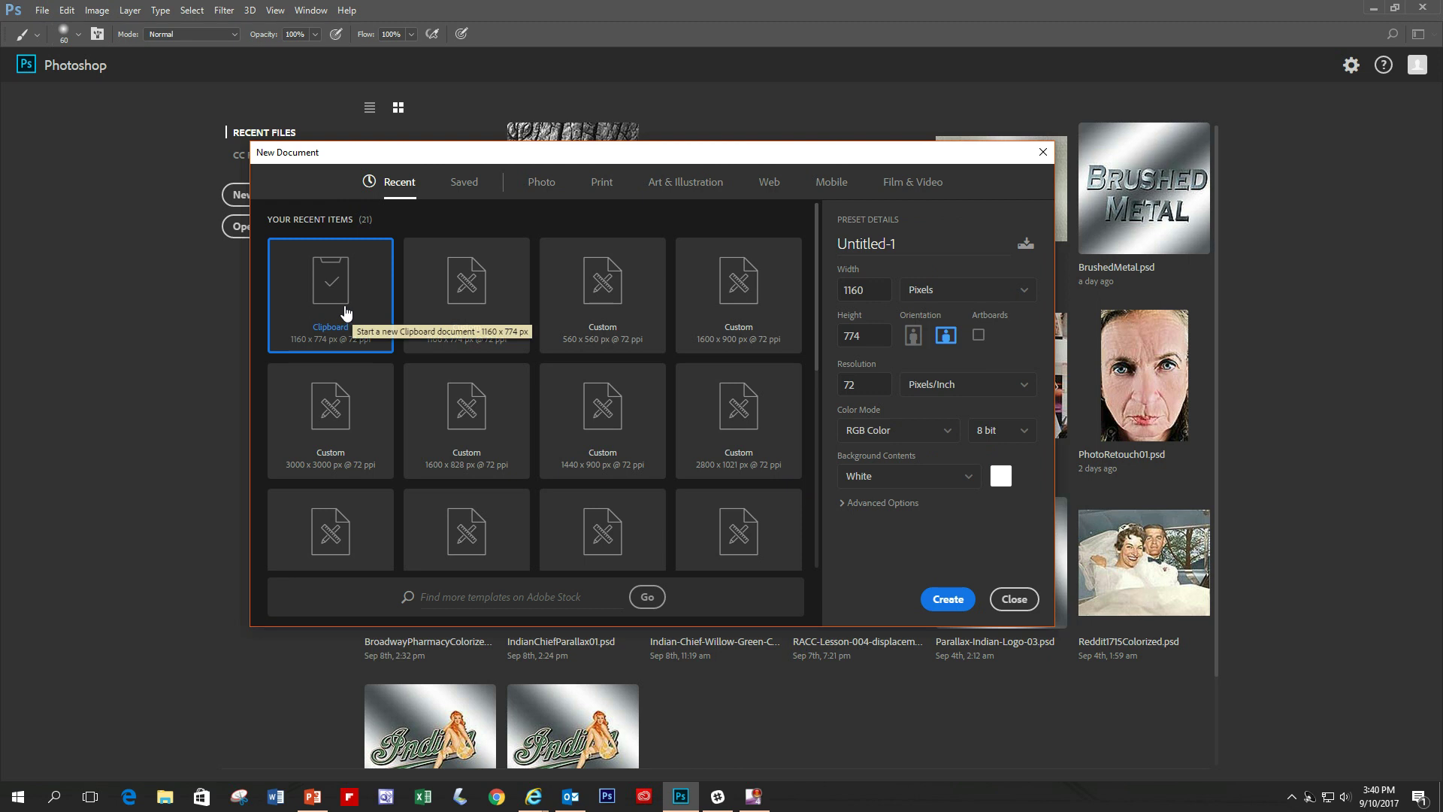
double_click(337, 294)
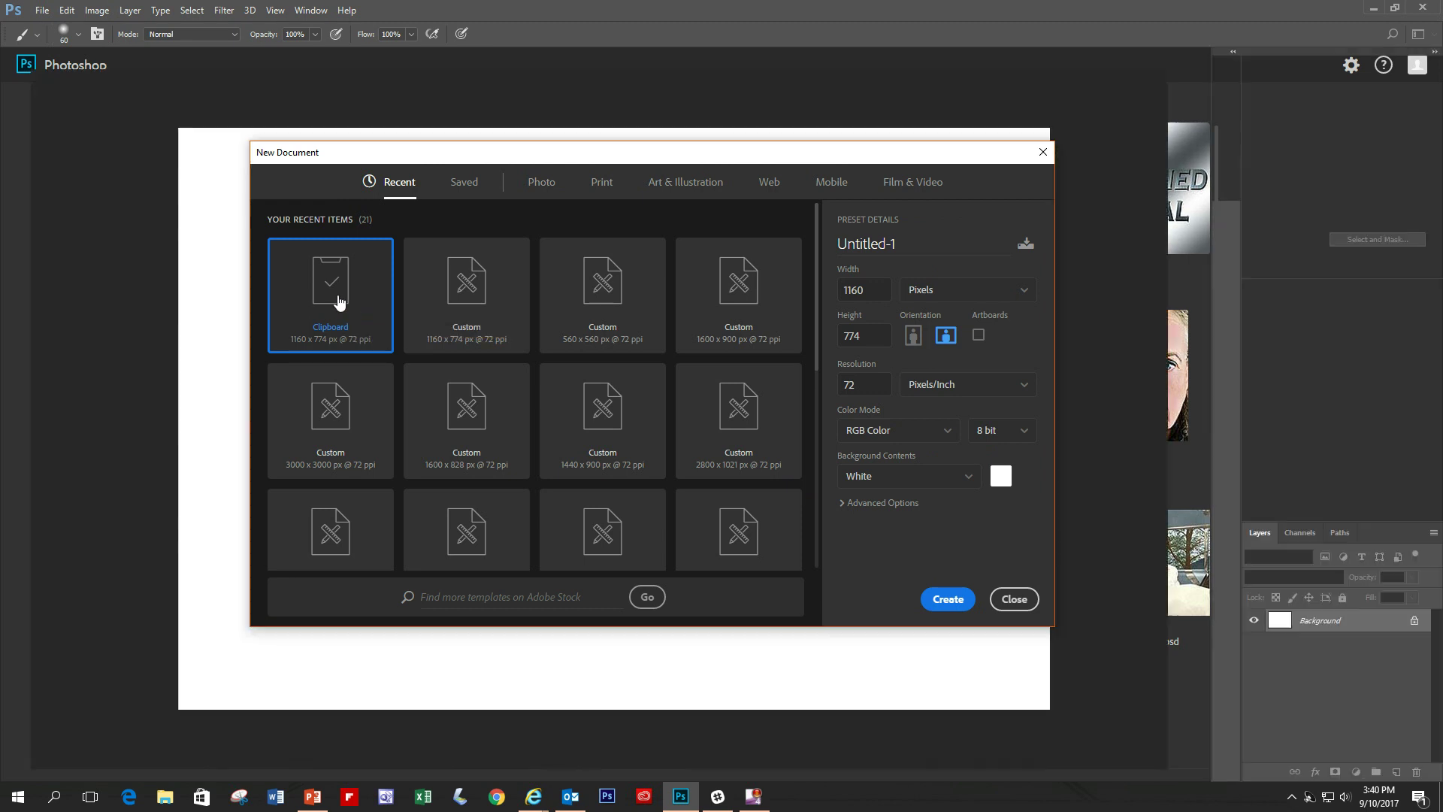
left_click(63, 11)
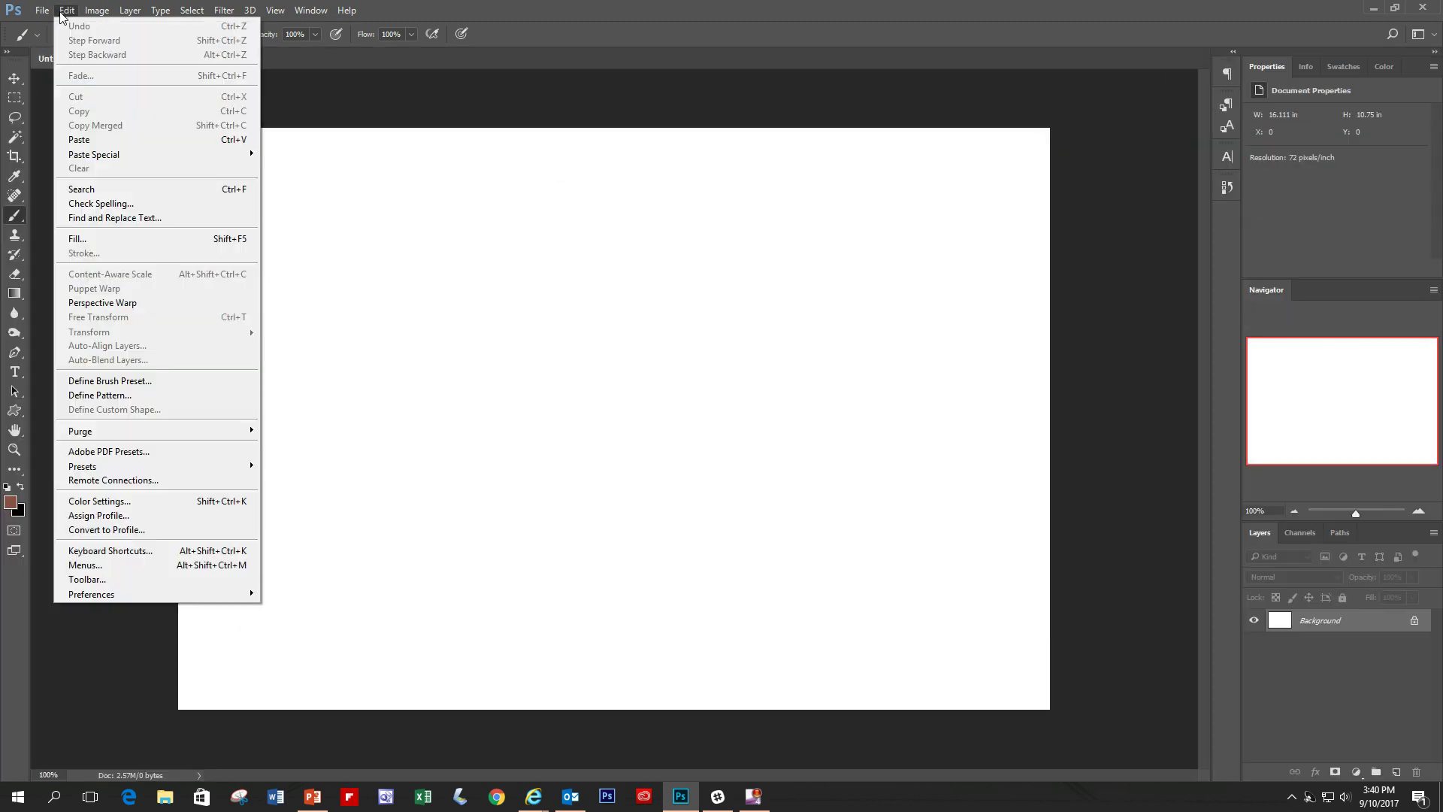
left_click(119, 139)
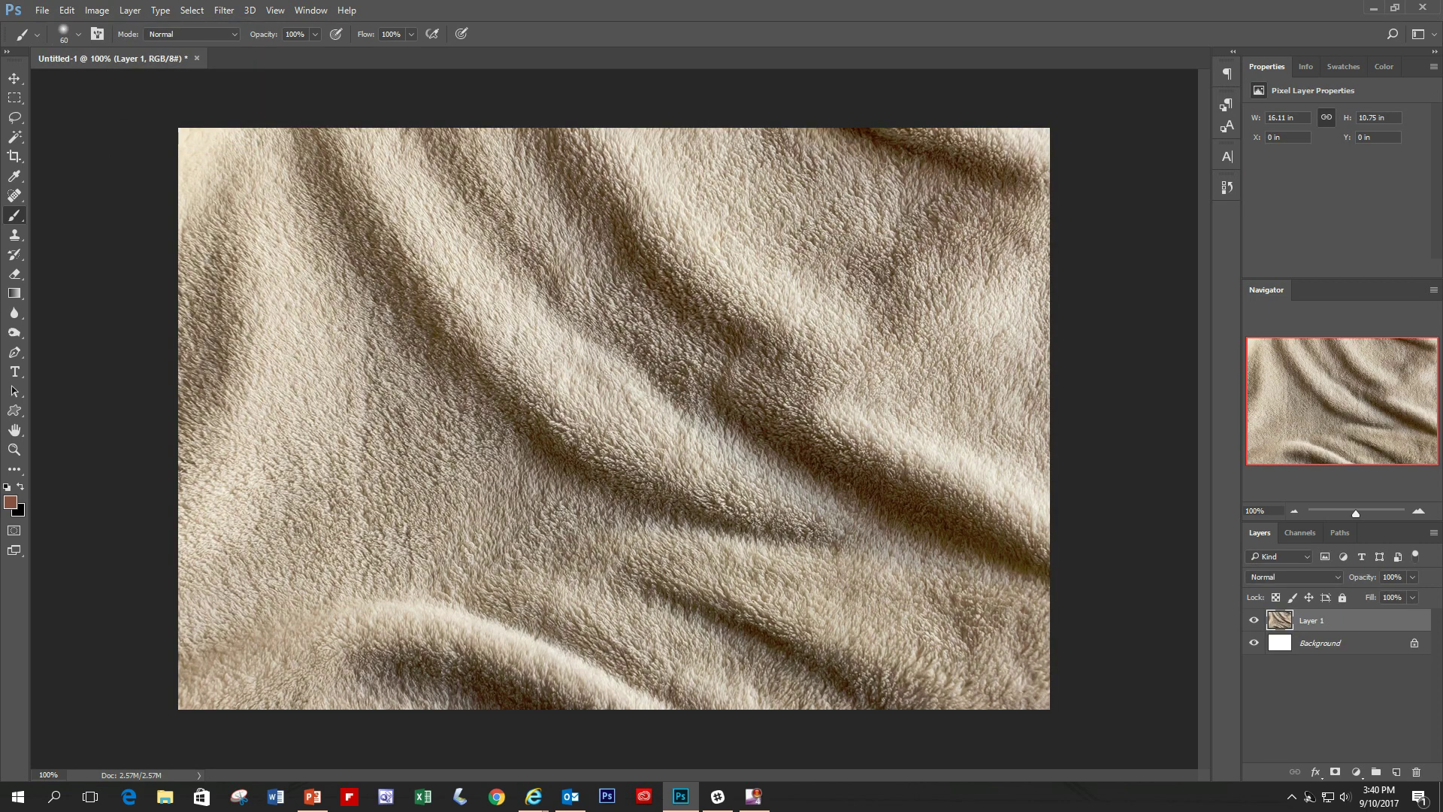
Desaturate the blanket layer and delete the white Background layer beneath it
left_click(533, 796)
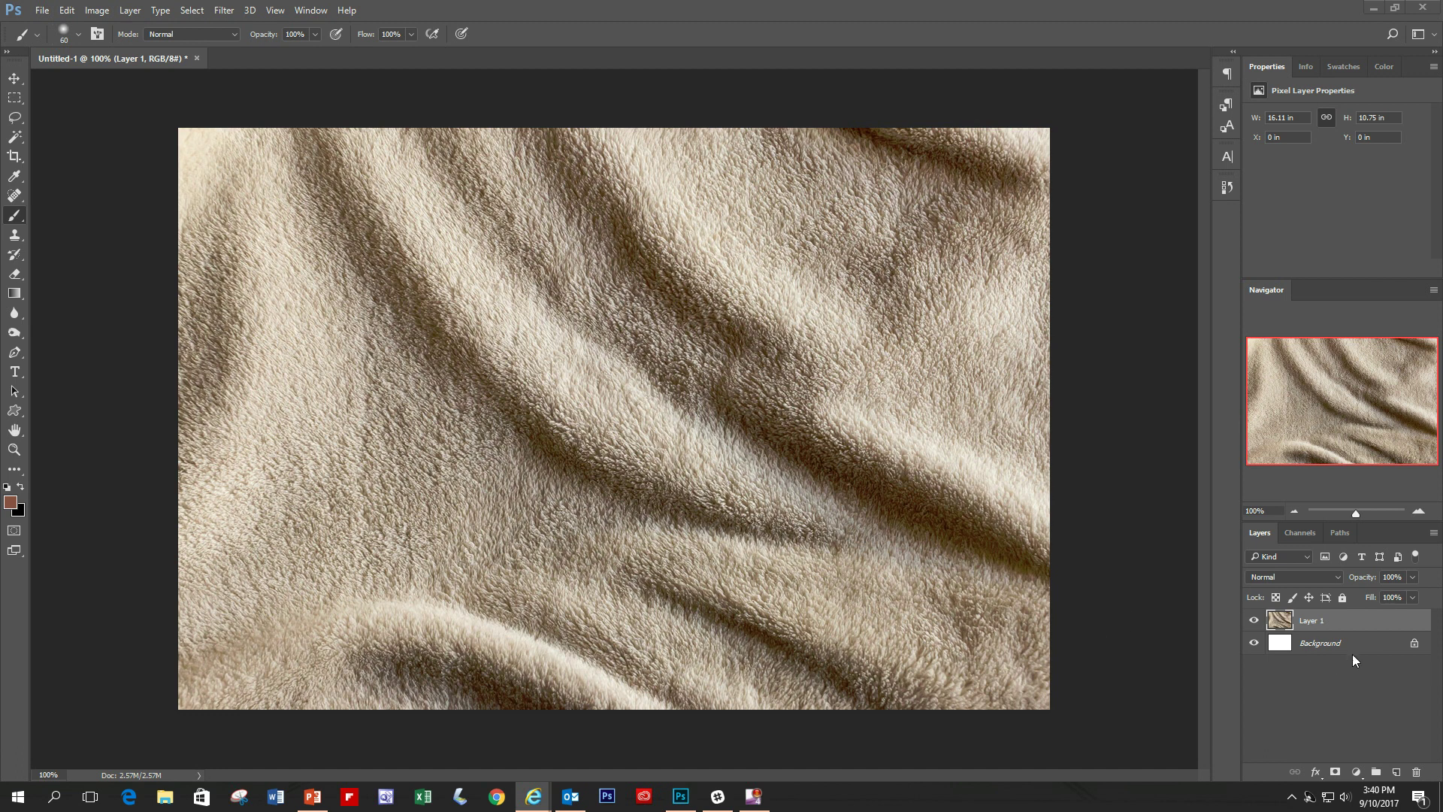
left_click(1345, 625)
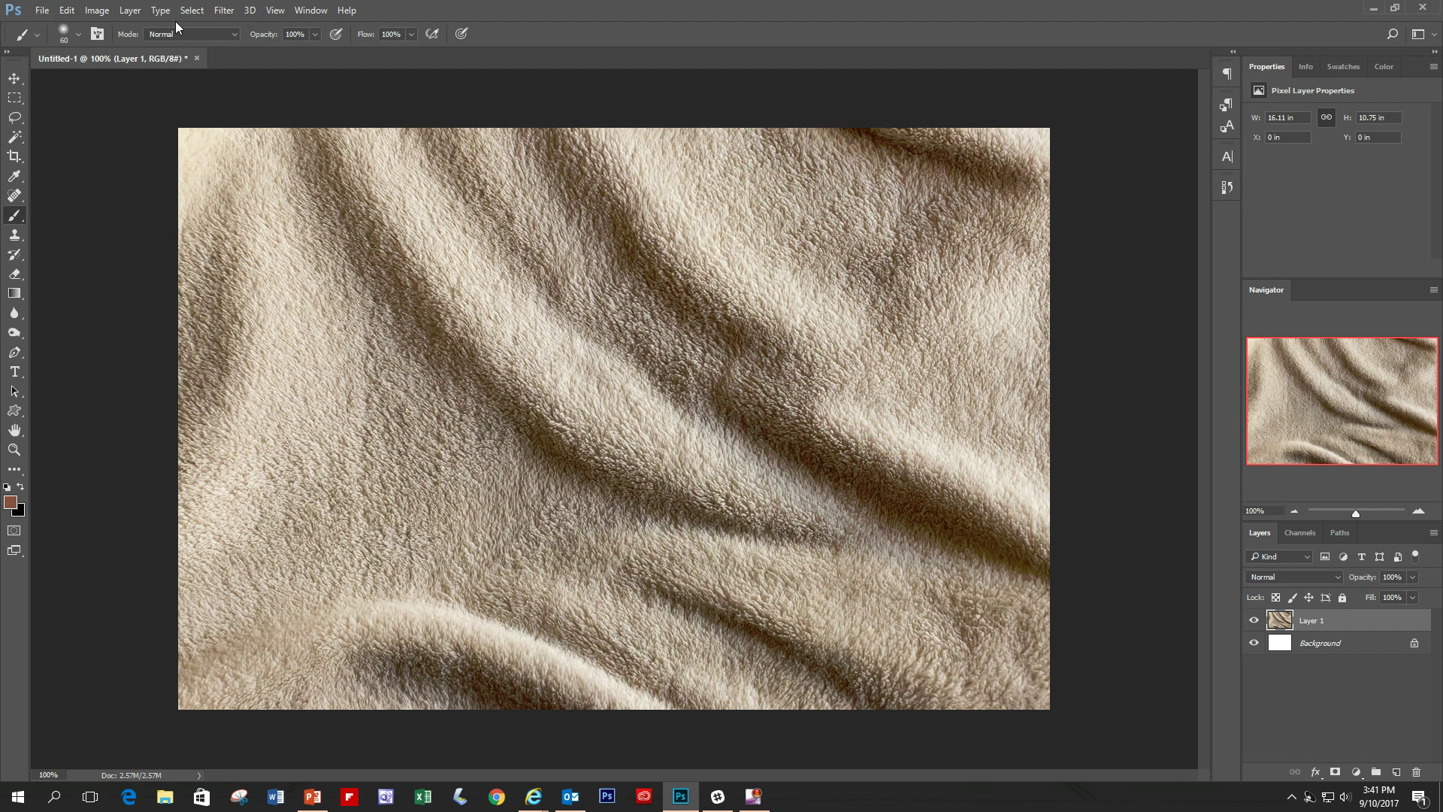
left_click(97, 12)
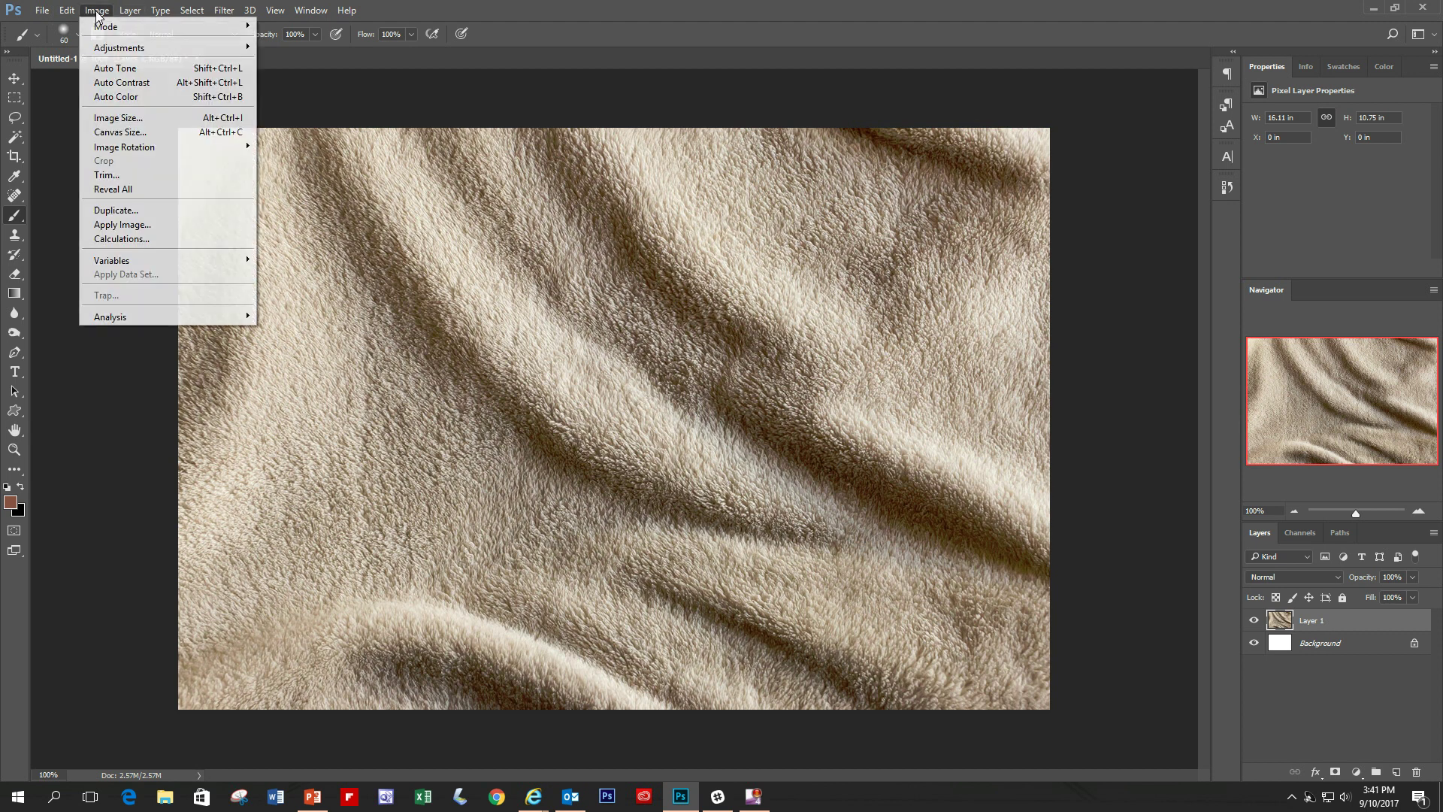
mouse_move(113, 47)
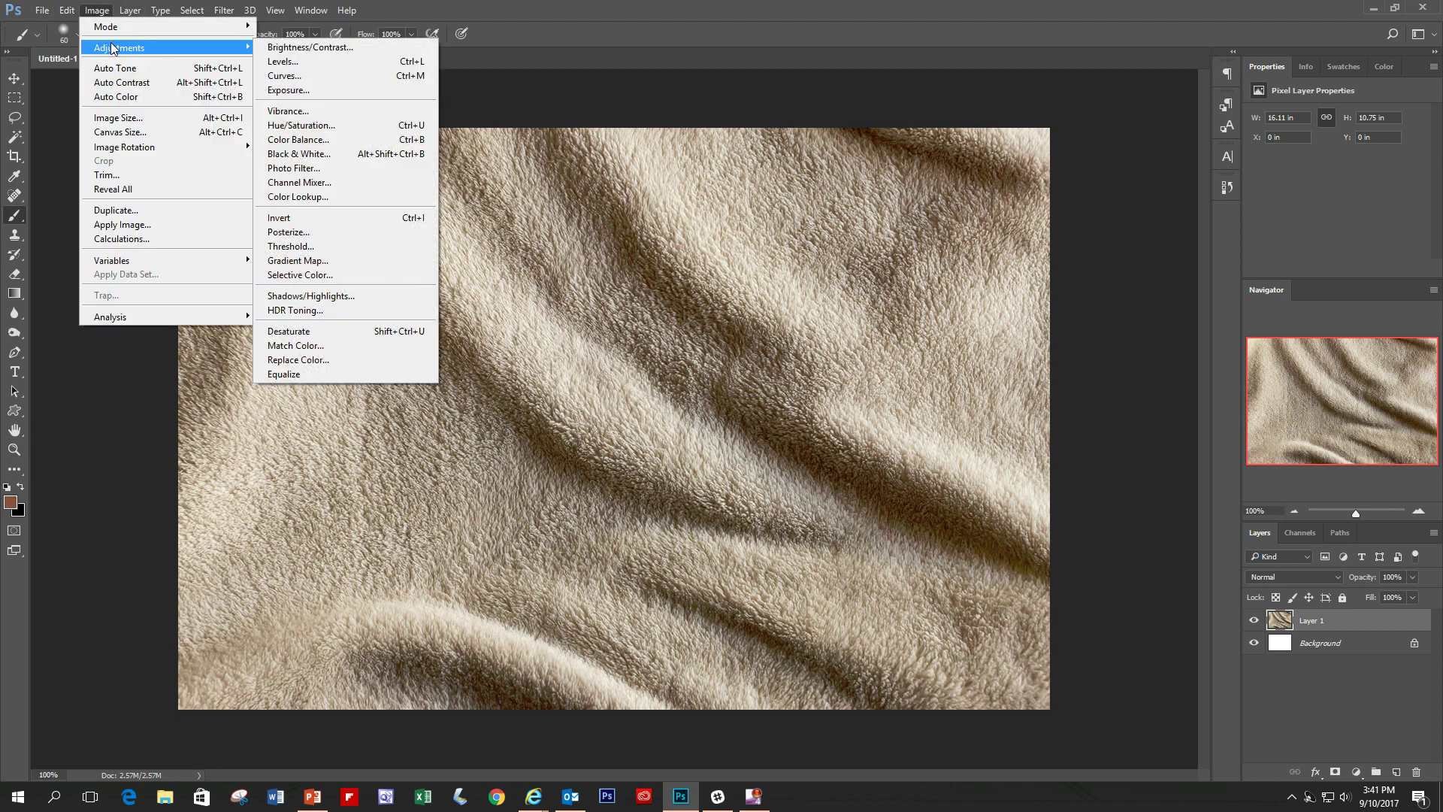
left_click(326, 331)
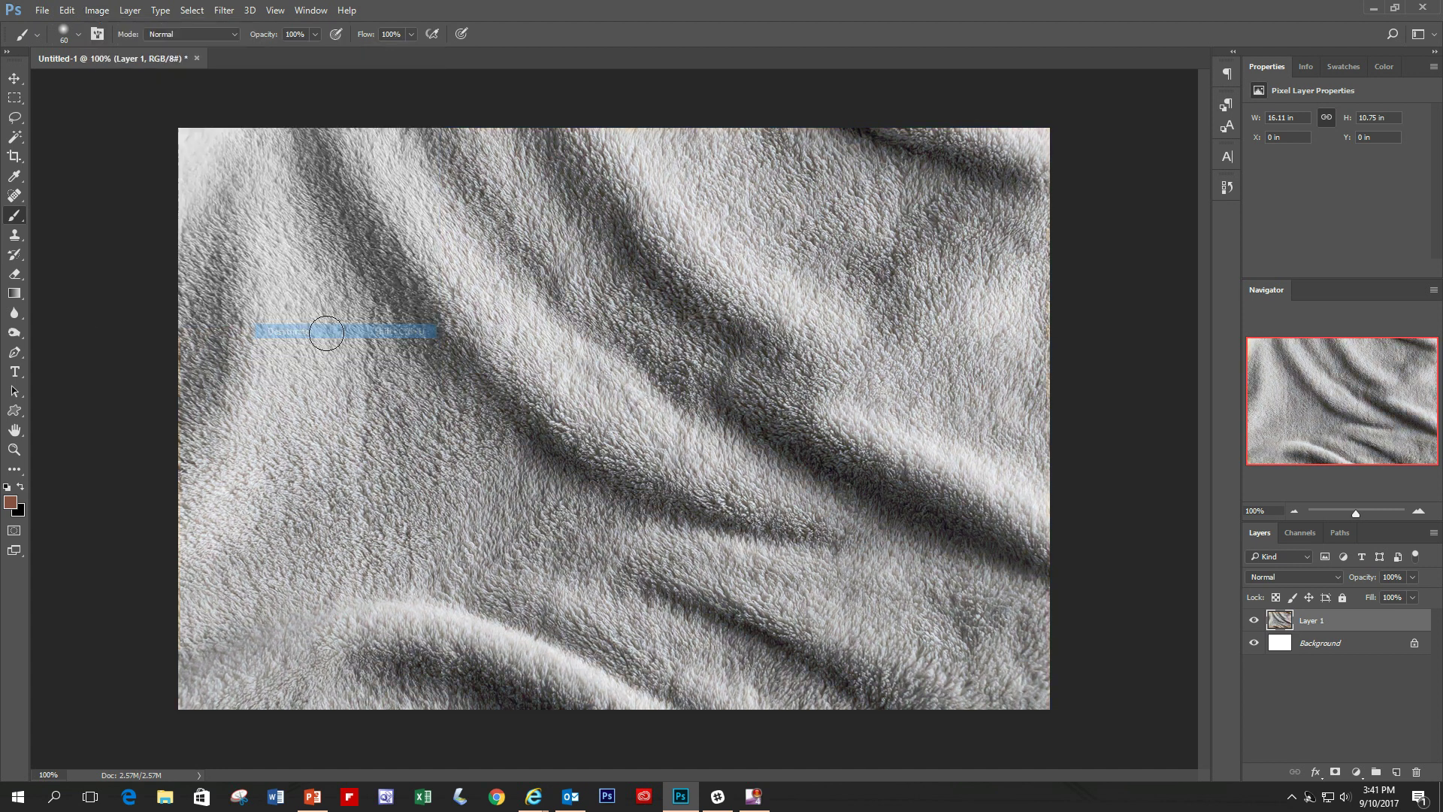
left_click(1364, 646)
left_click_drag(1362, 648, 1418, 773)
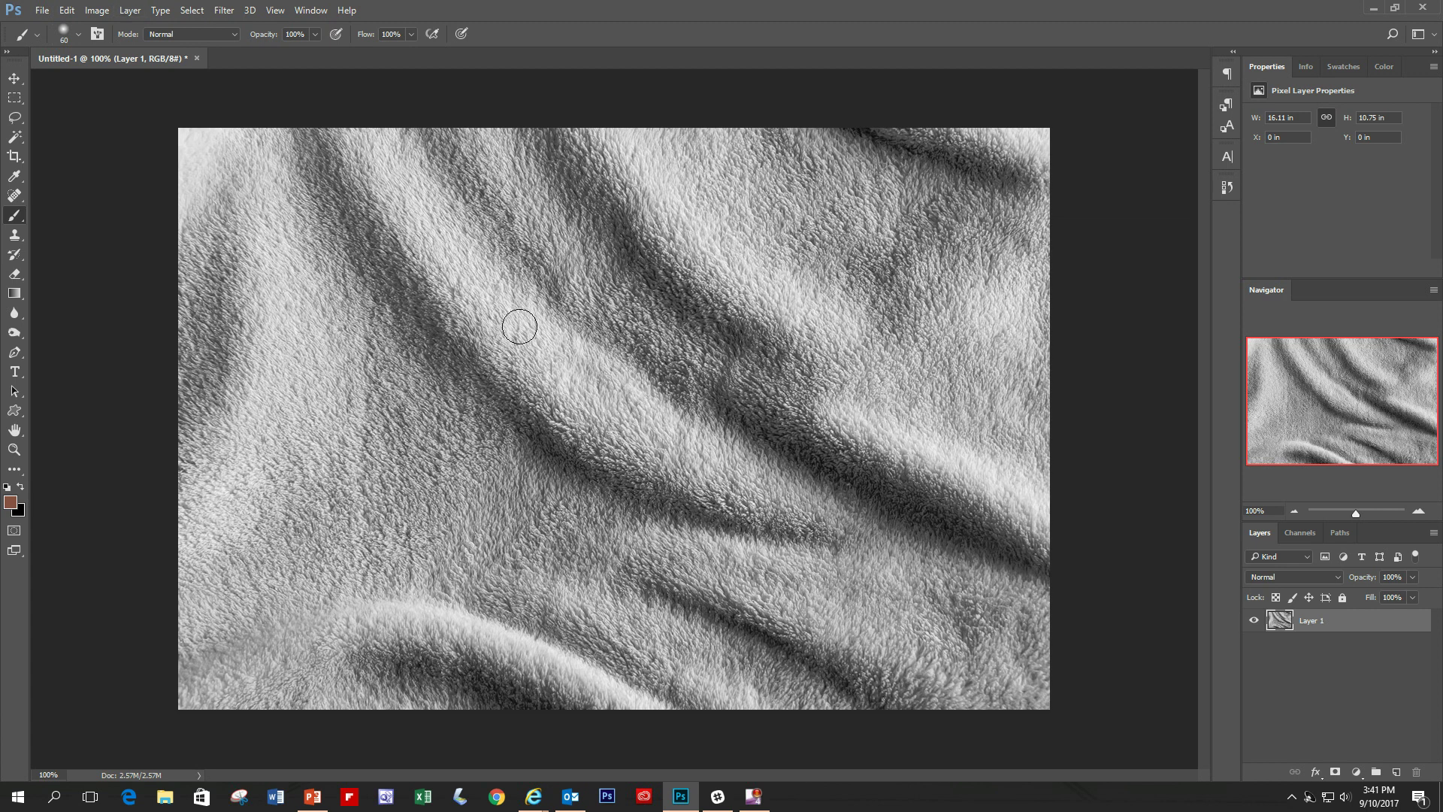
Save the grayscale blanket as a Photoshop file named BlanketDisplacement in the Pictures folder
left_click(42, 14)
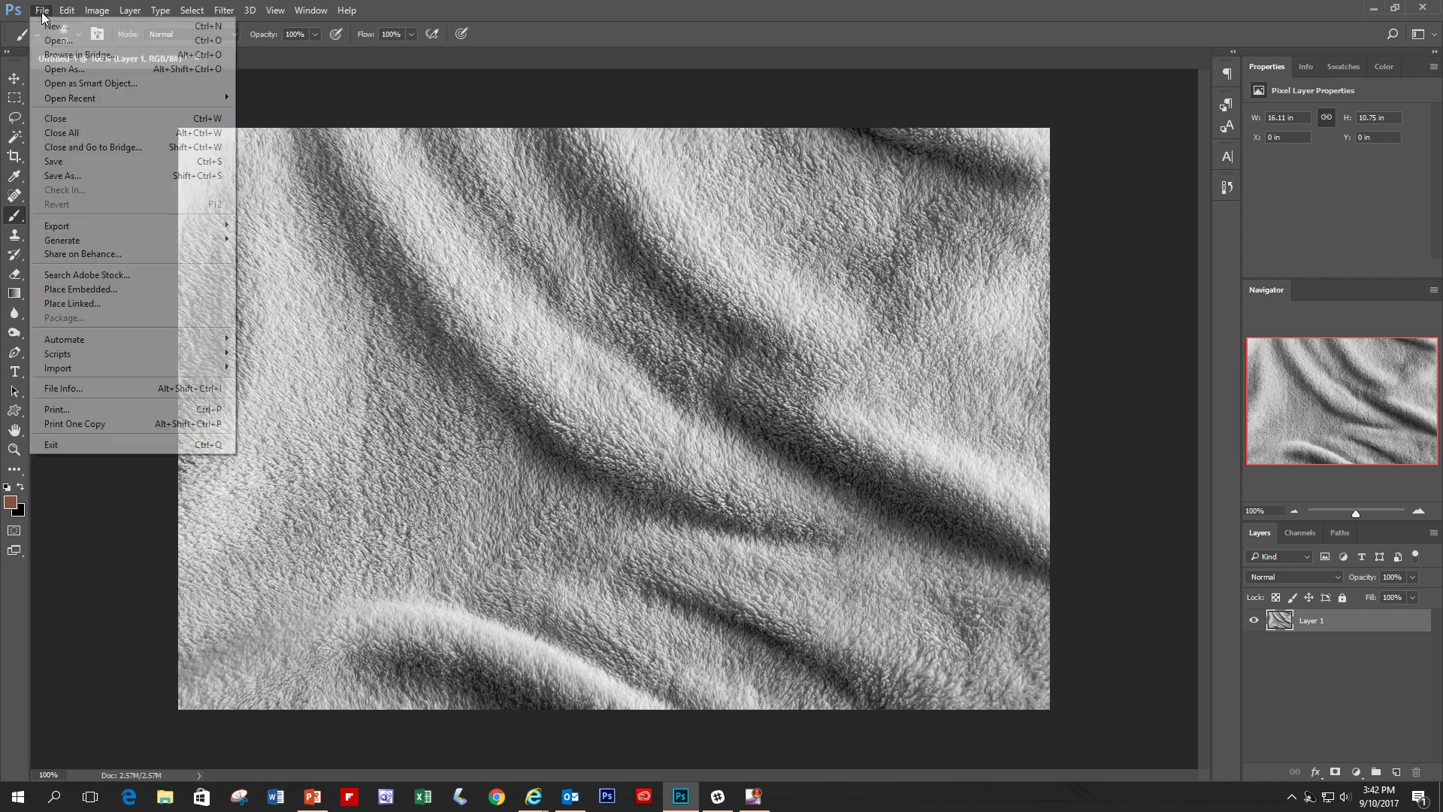
left_click(99, 177)
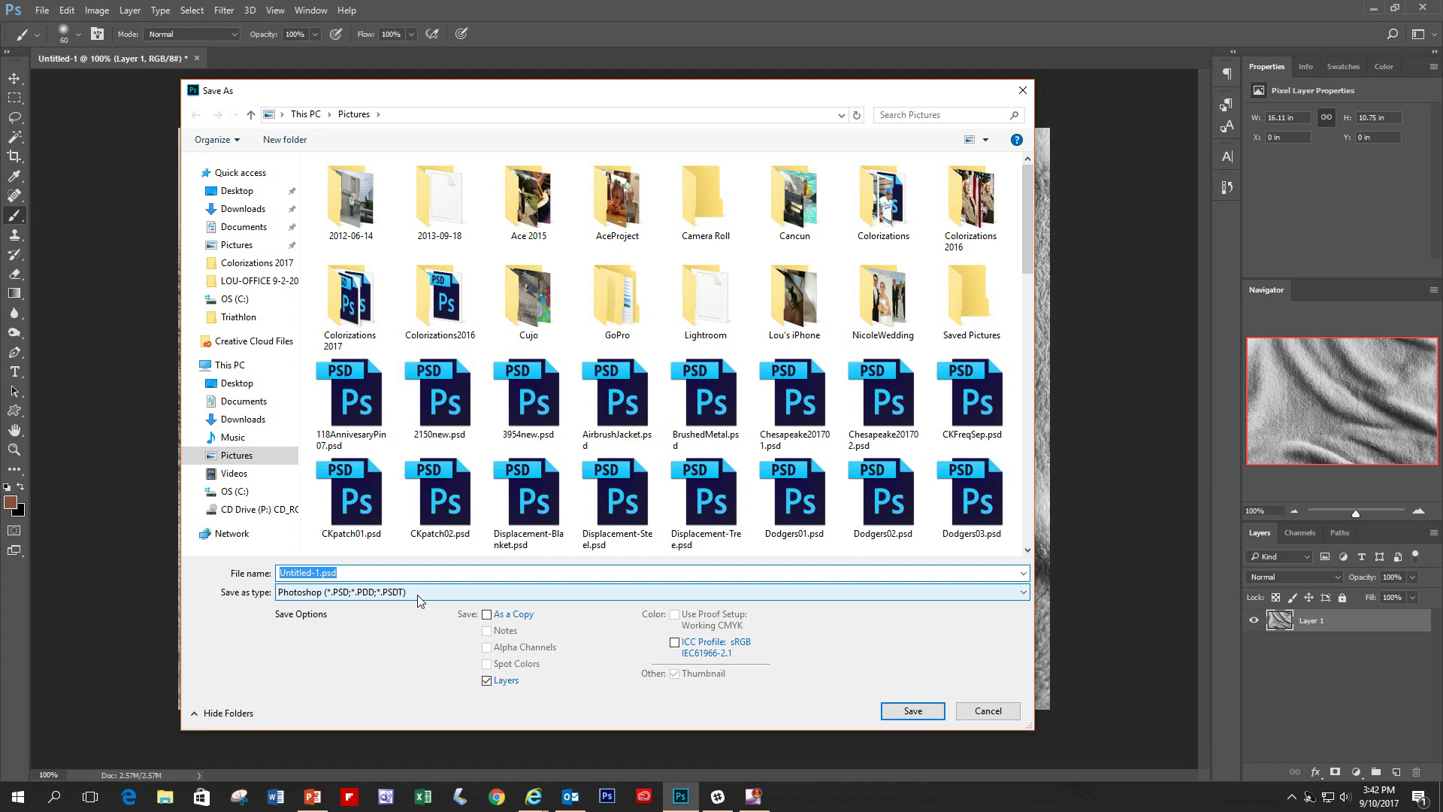
type("BlanketDisplacemen")
key("Return")
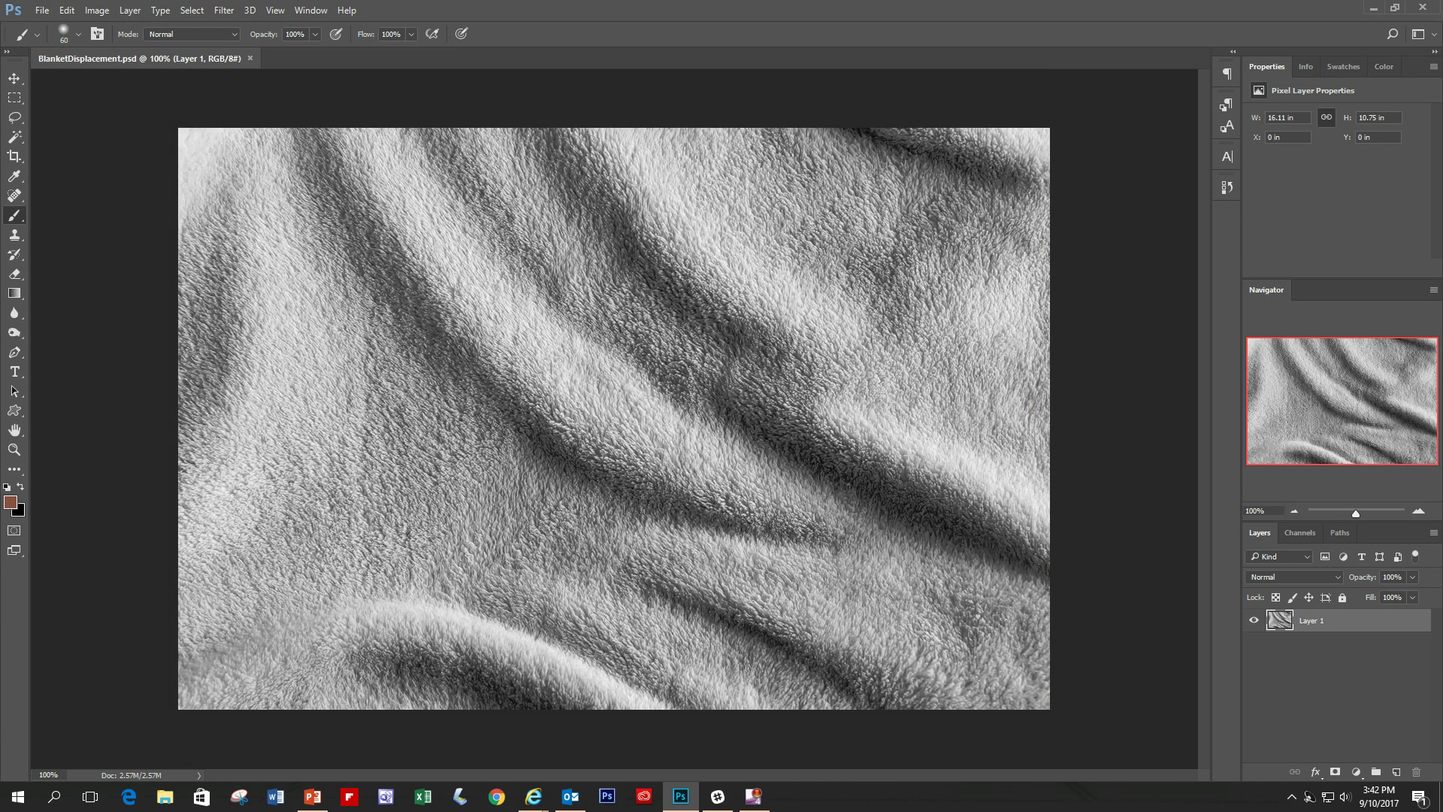
Switch to Internet Explorer with the empty Google search page showing
key("alt+Tab")
left_click_drag(466, 47, 461, 46)
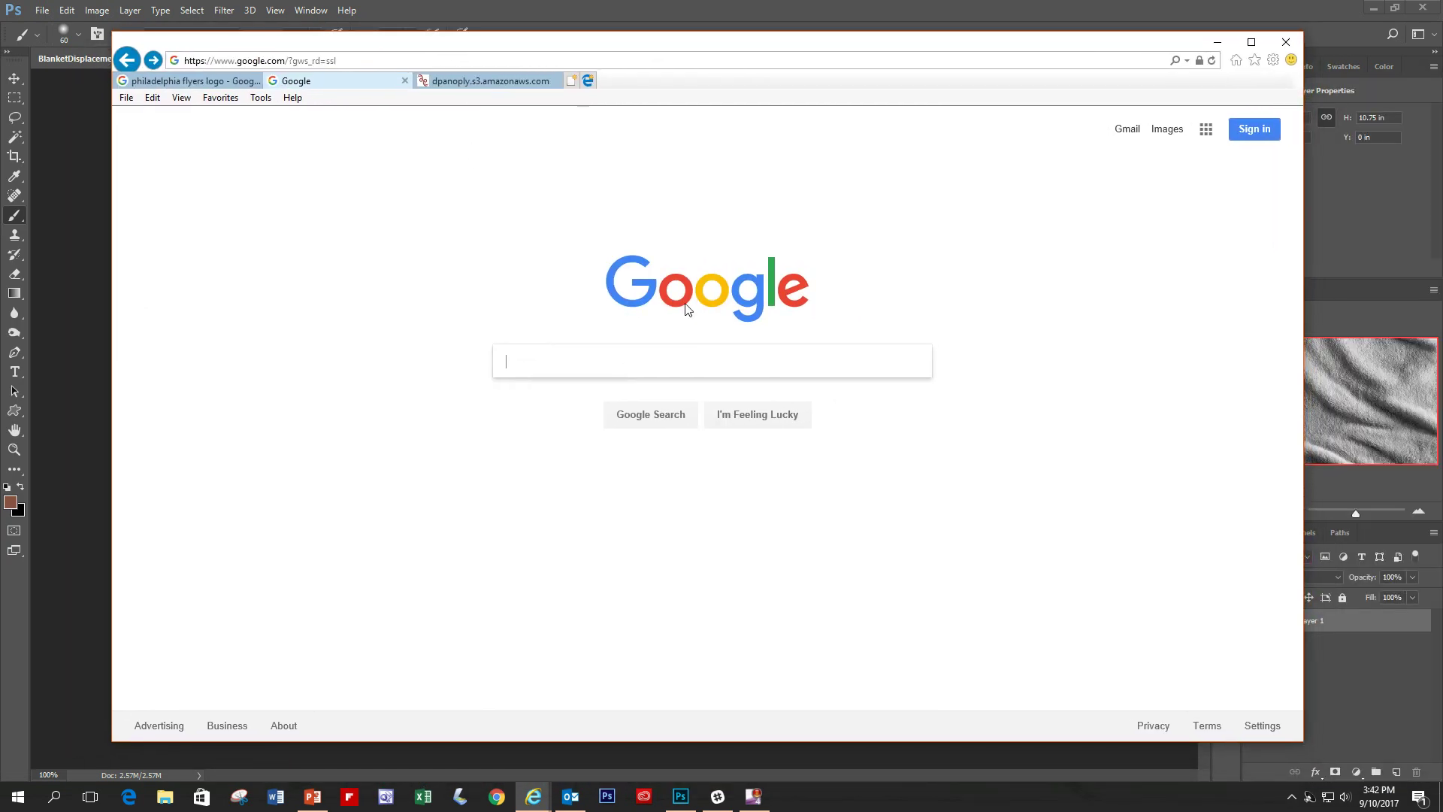
type("phil")
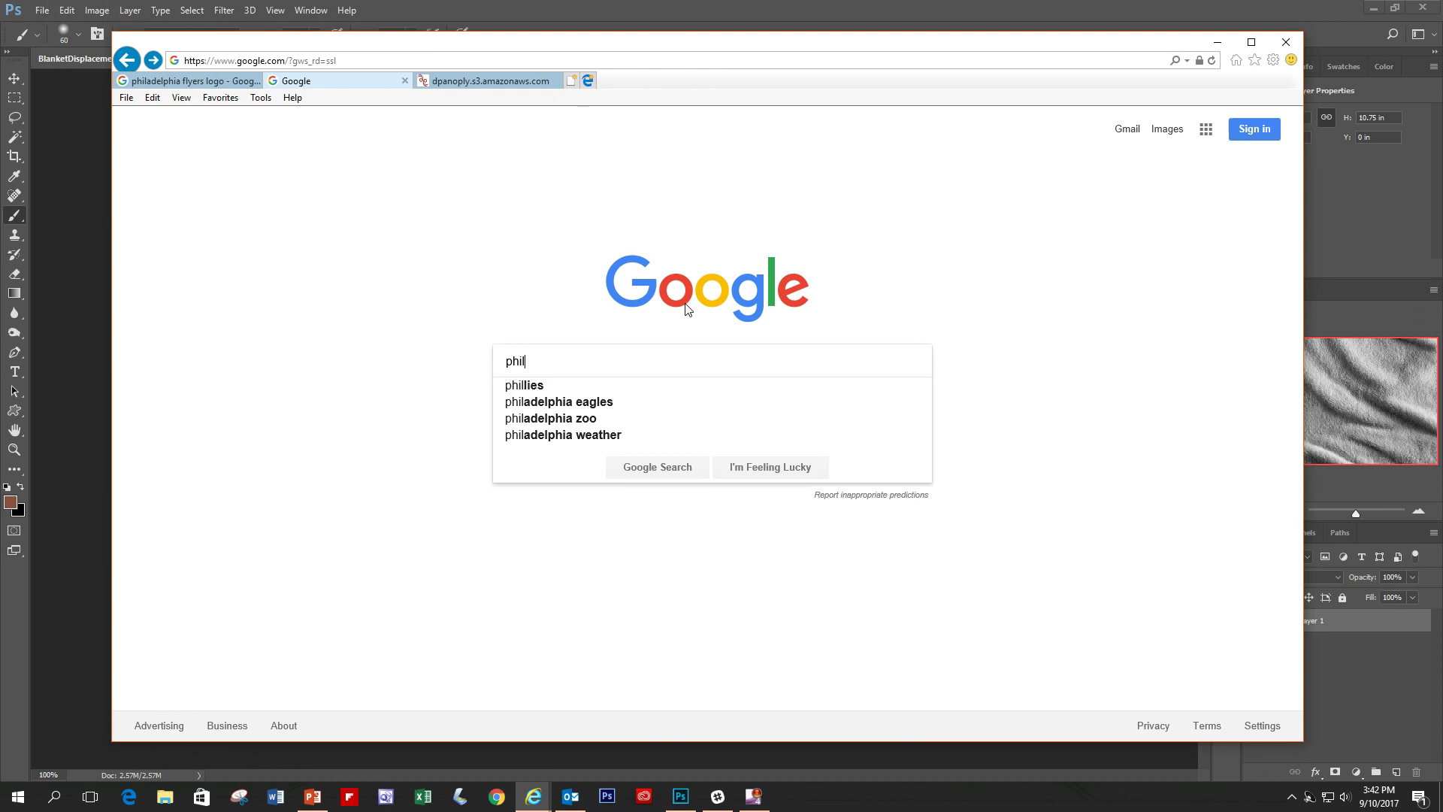
type("delphea")
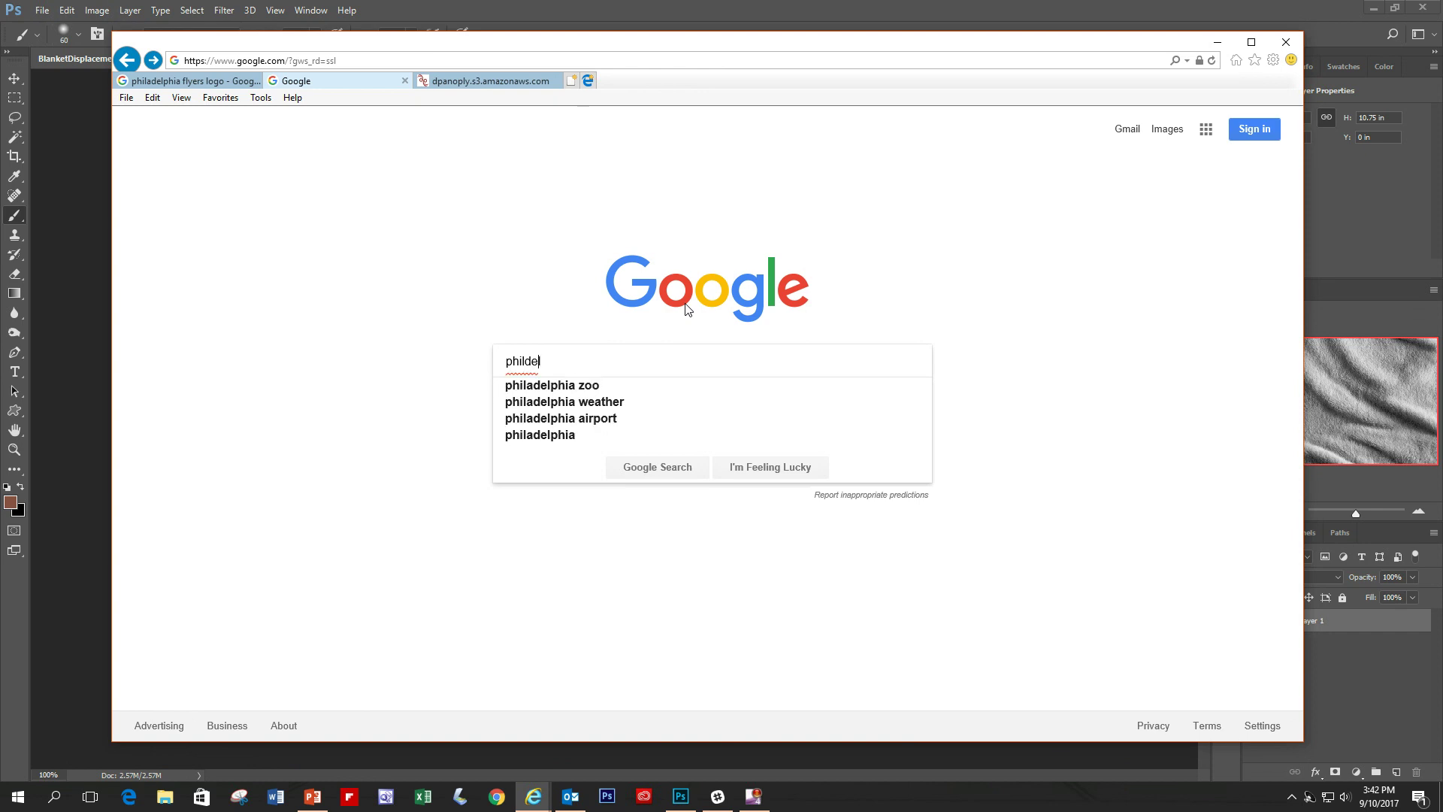
key("BackSpace")
key("BackSpace")
type("ia fl")
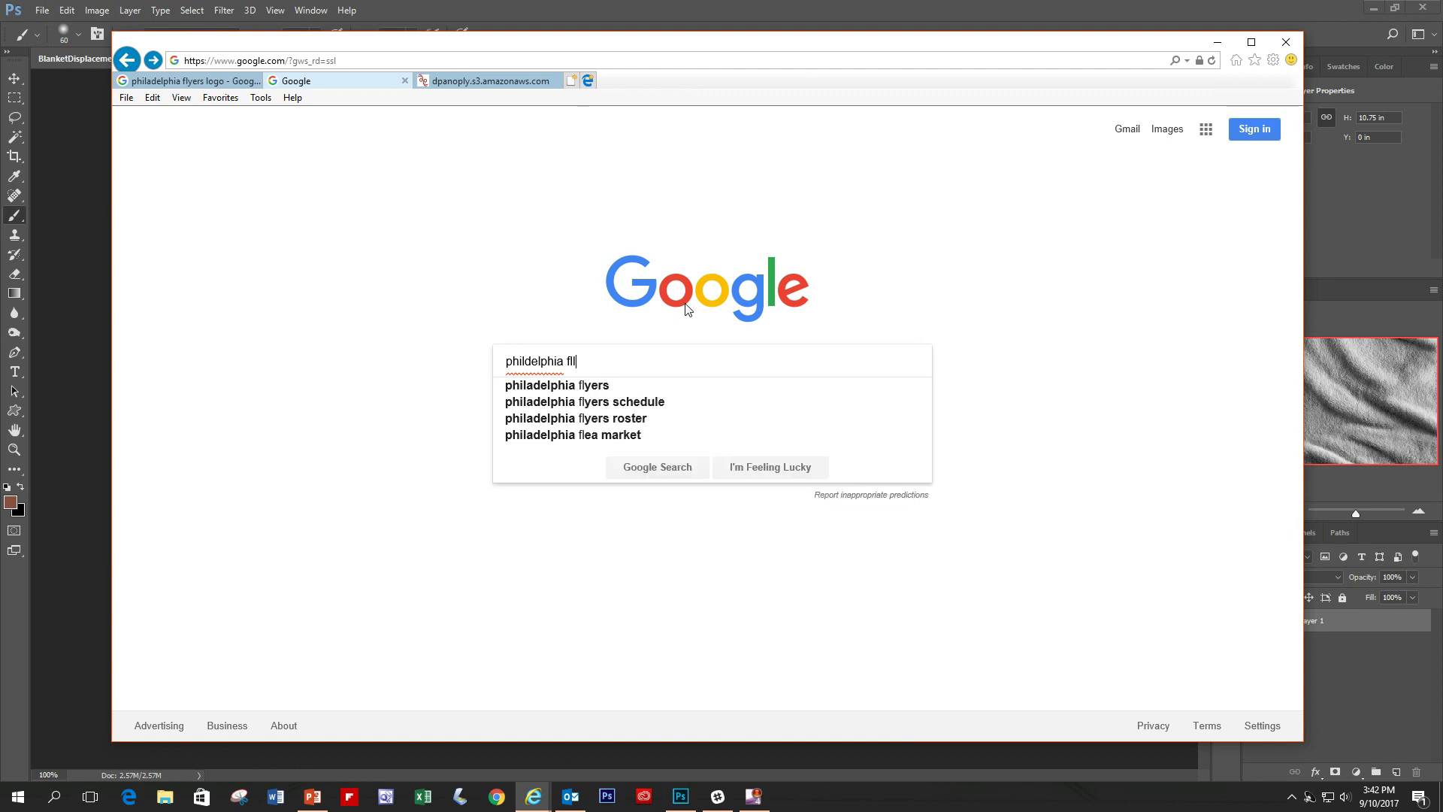
type("yes")
key("BackSpace")
key("BackSpace")
key("BackSpace")
key("BackSpace")
key("BackSpace")
key("BackSpace")
key("BackSpace")
key("BackSpace")
key("BackSpace")
key("BackSpace")
key("BackSpace")
key("BackSpace")
key("BackSpace")
key("BackSpace")
key("BackSpace")
key("BackSpace")
key("BackSpace")
key("BackSpace")
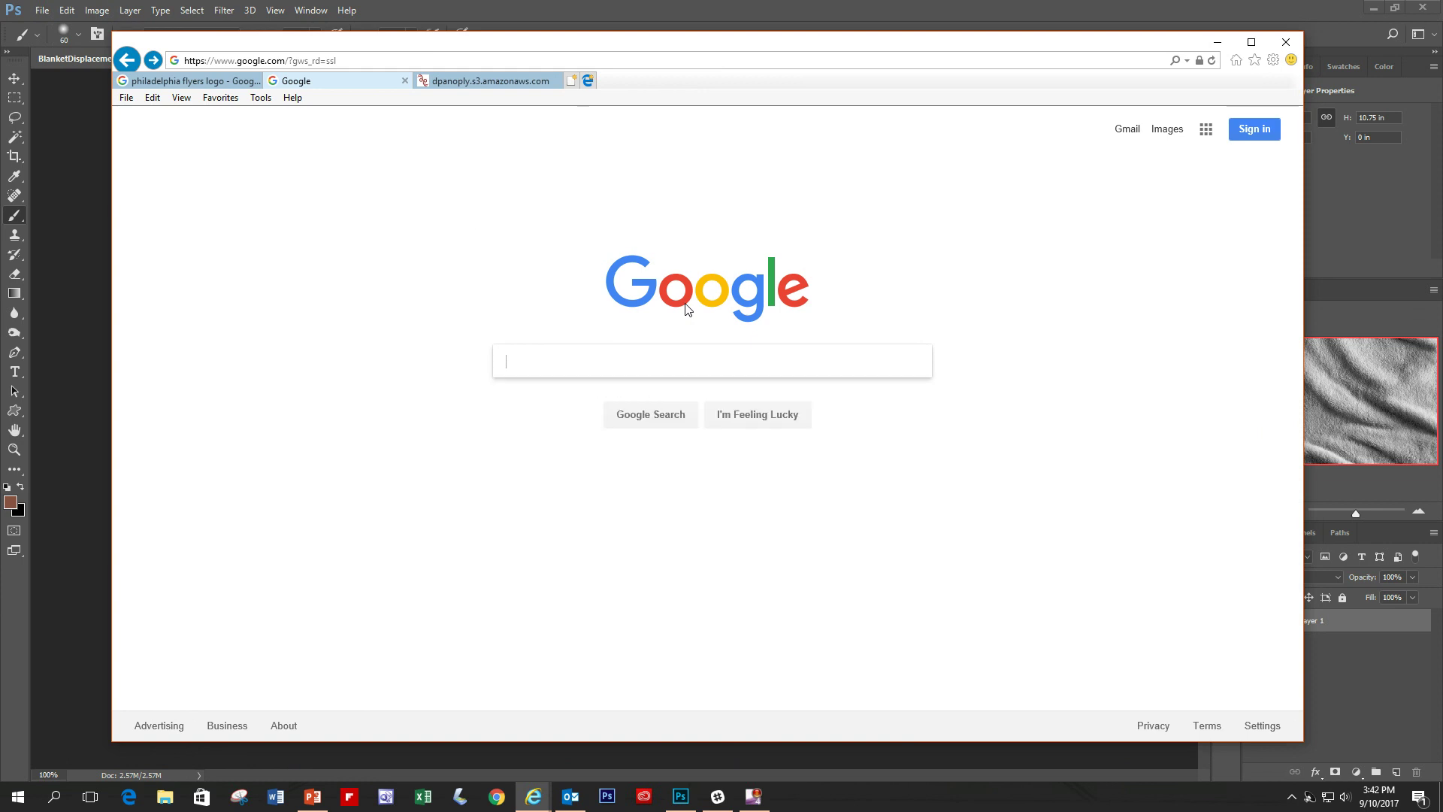
Search Google for "philadelphia flyers logo" and show the image results
type("philad")
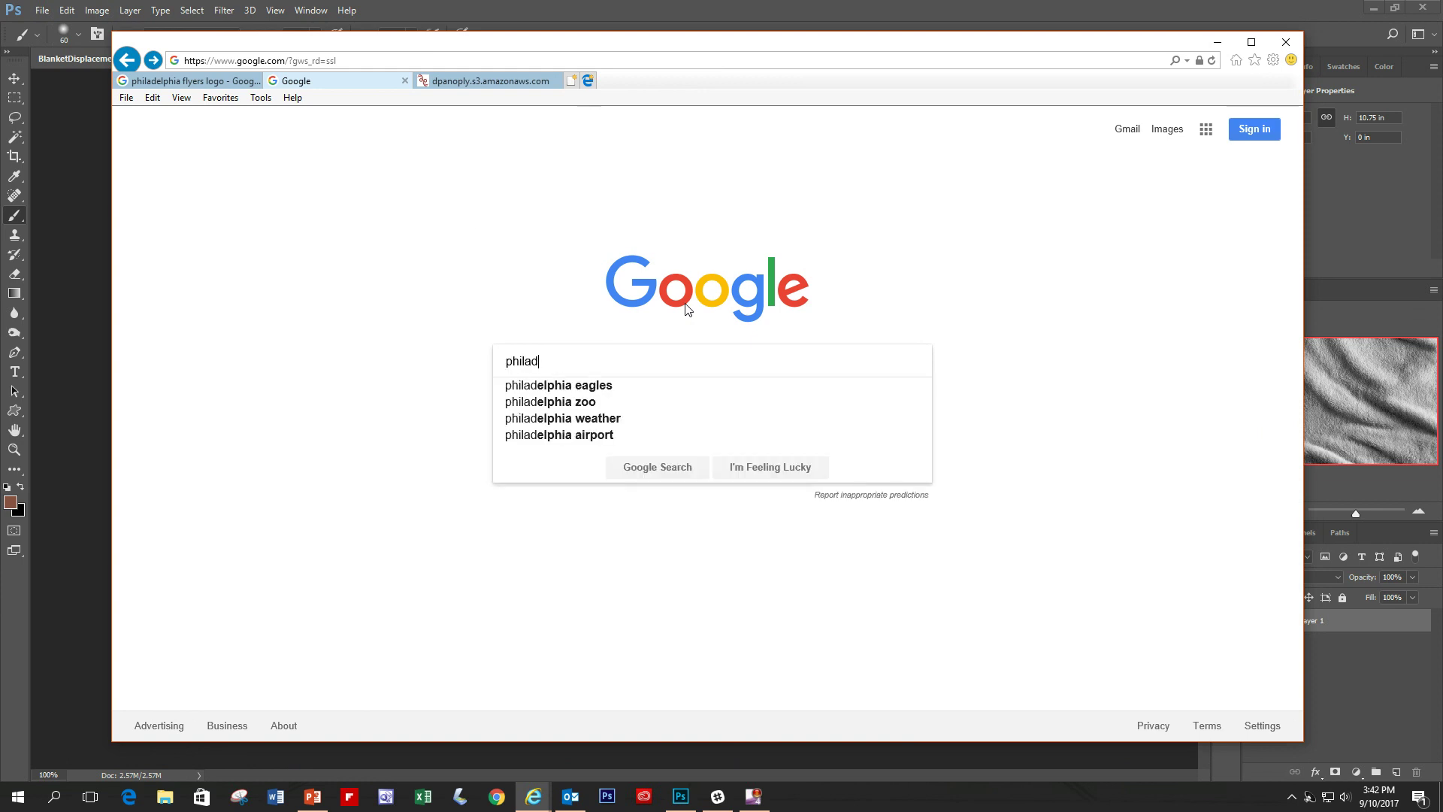
type("elphia flyers logo")
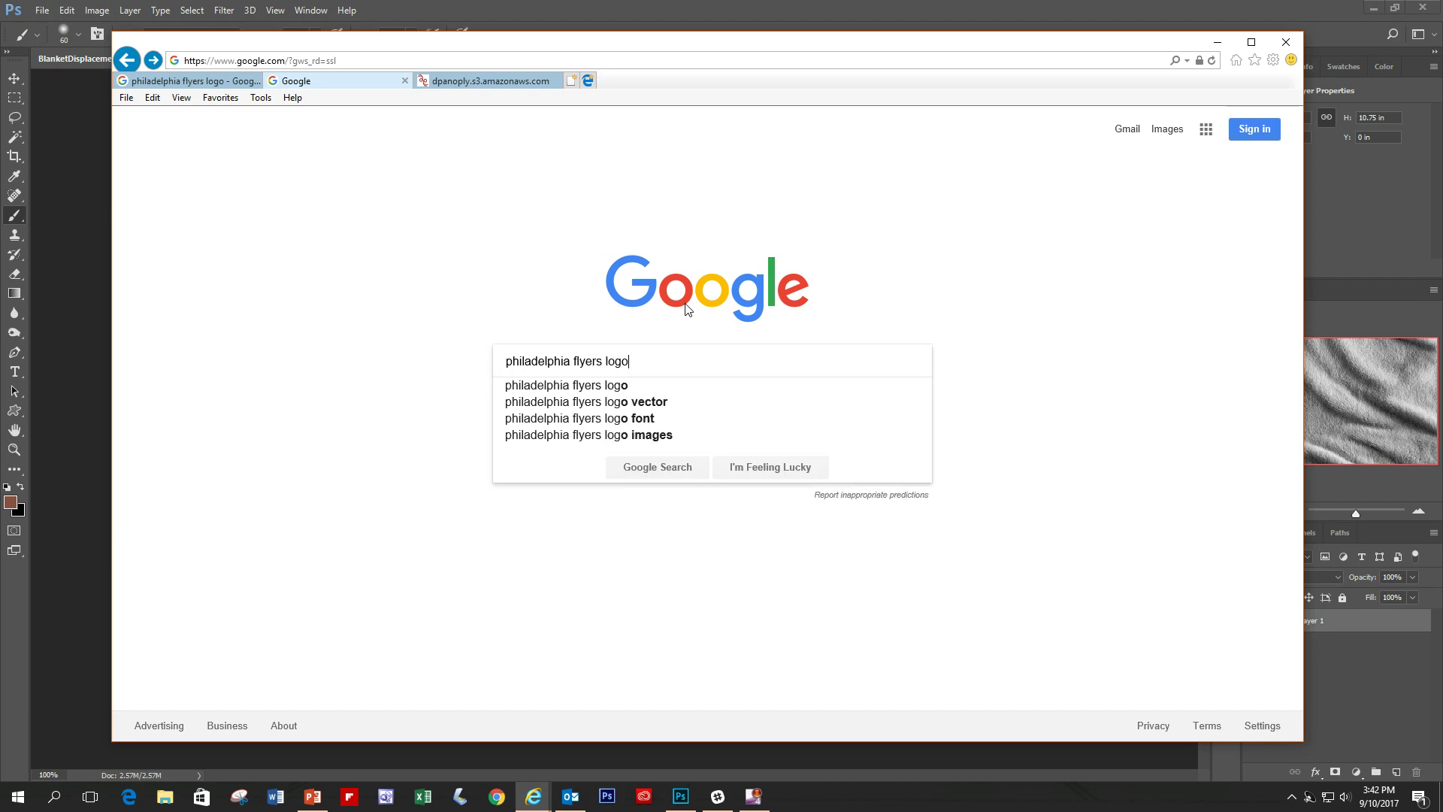
key("Return")
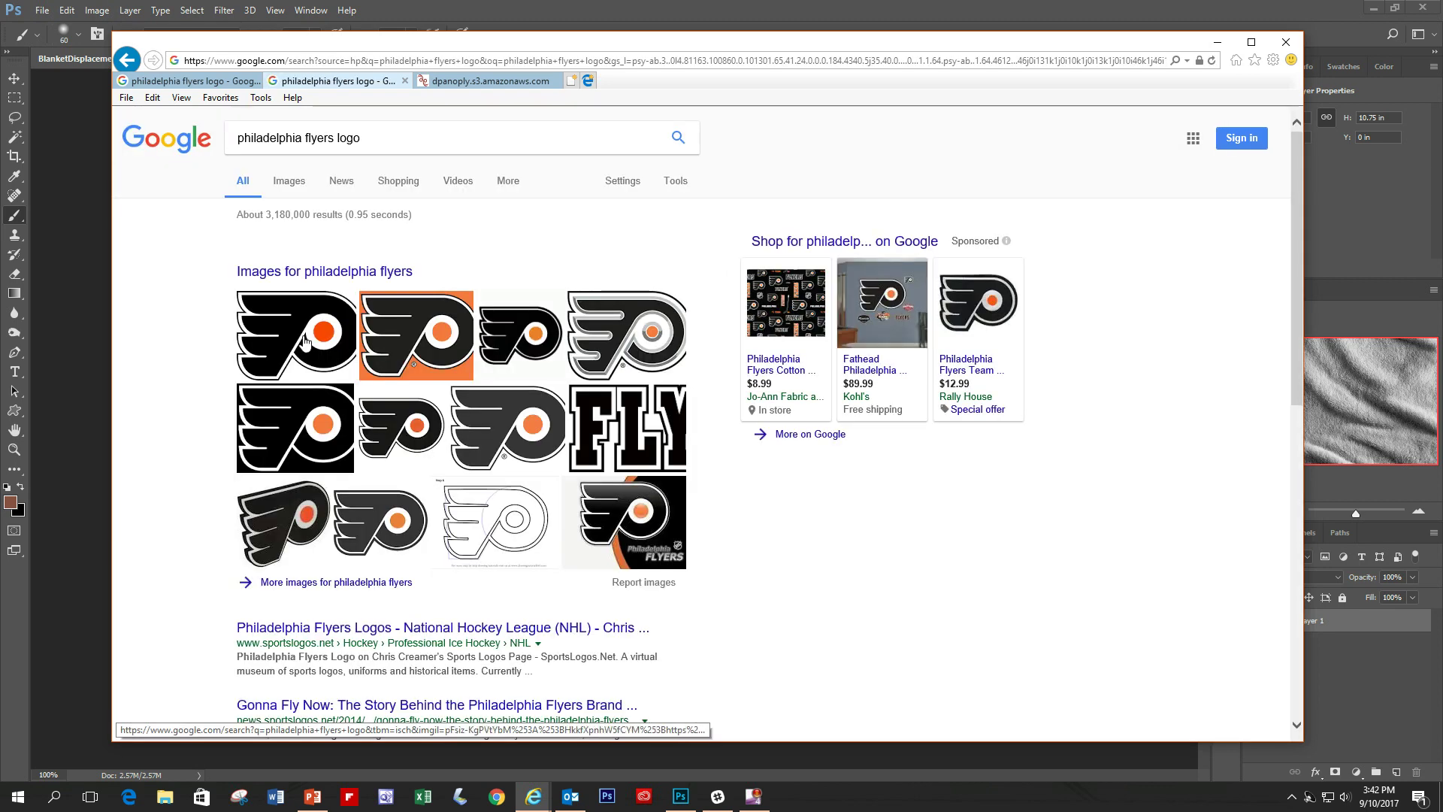
left_click(368, 272)
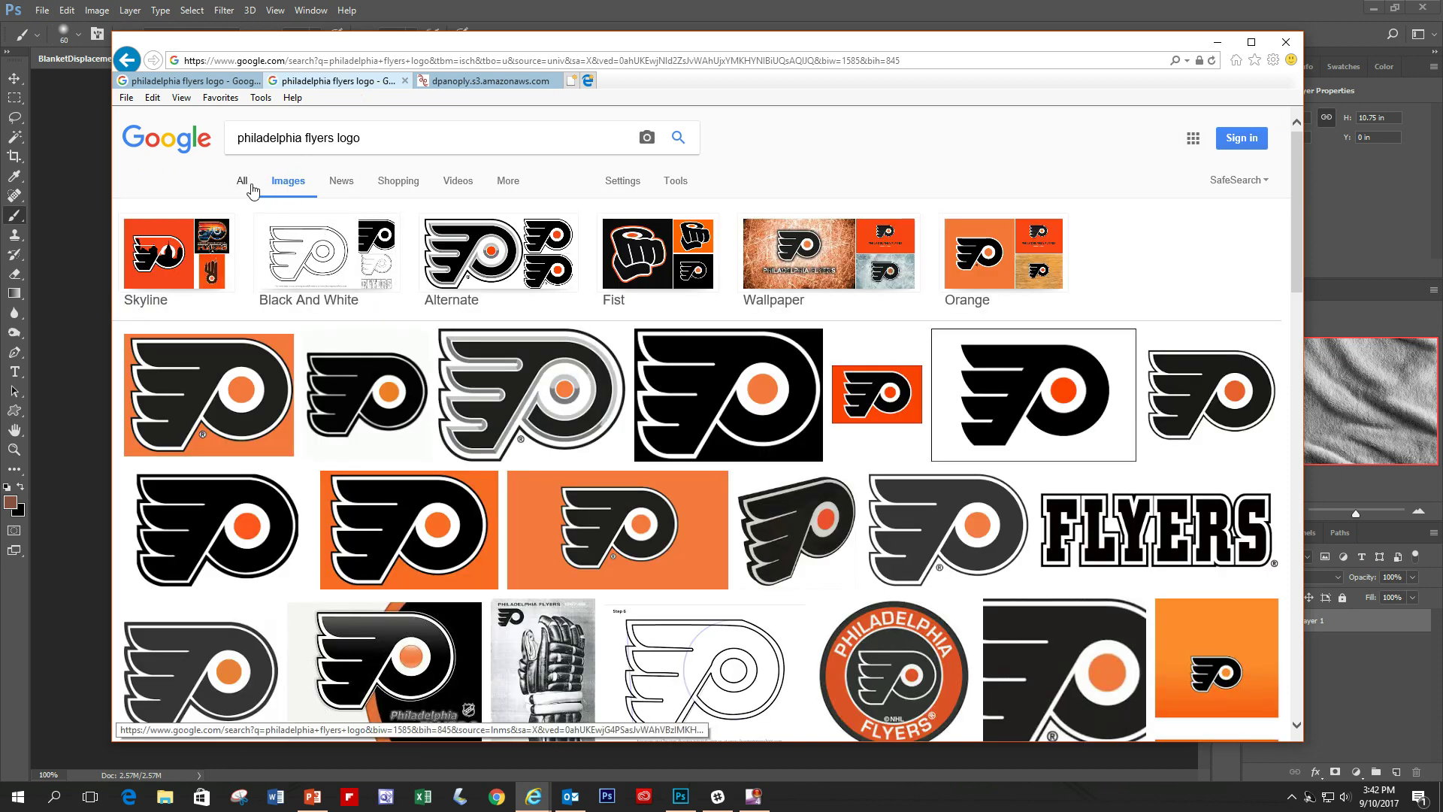
Limit the image results to sizes larger than 1024×768 and open the preview of the first Flyers logo
left_click(674, 181)
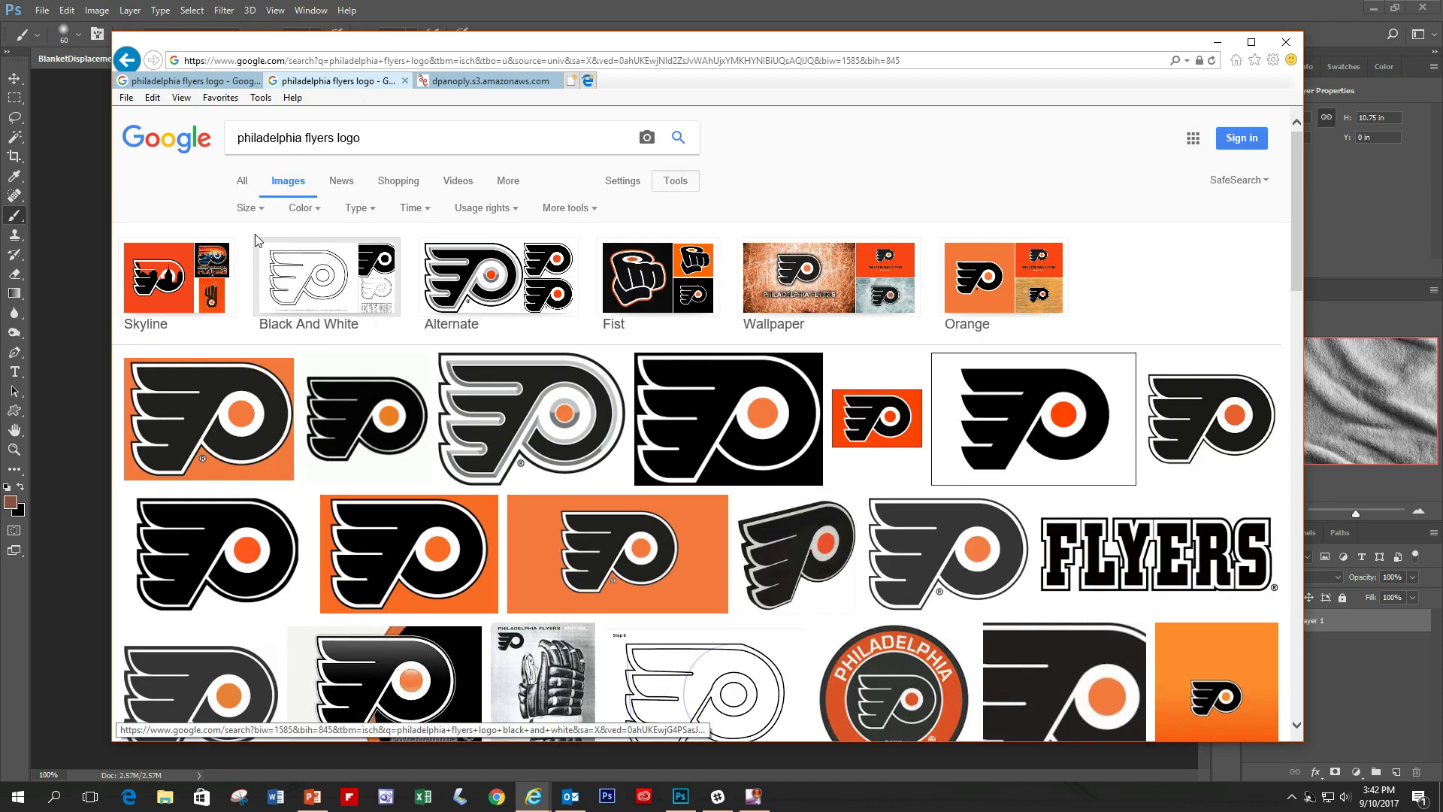
left_click(248, 209)
mouse_move(288, 324)
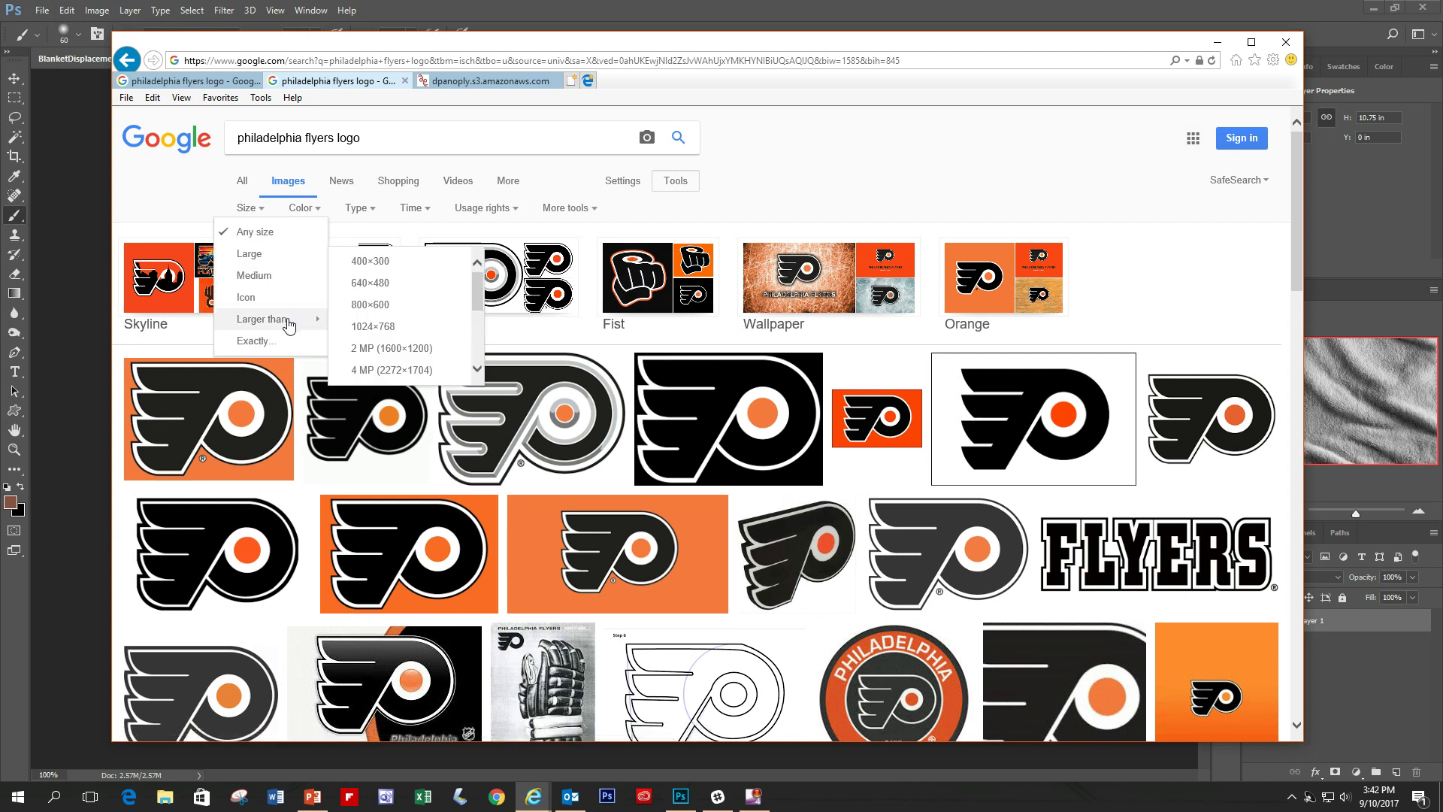
left_click(373, 326)
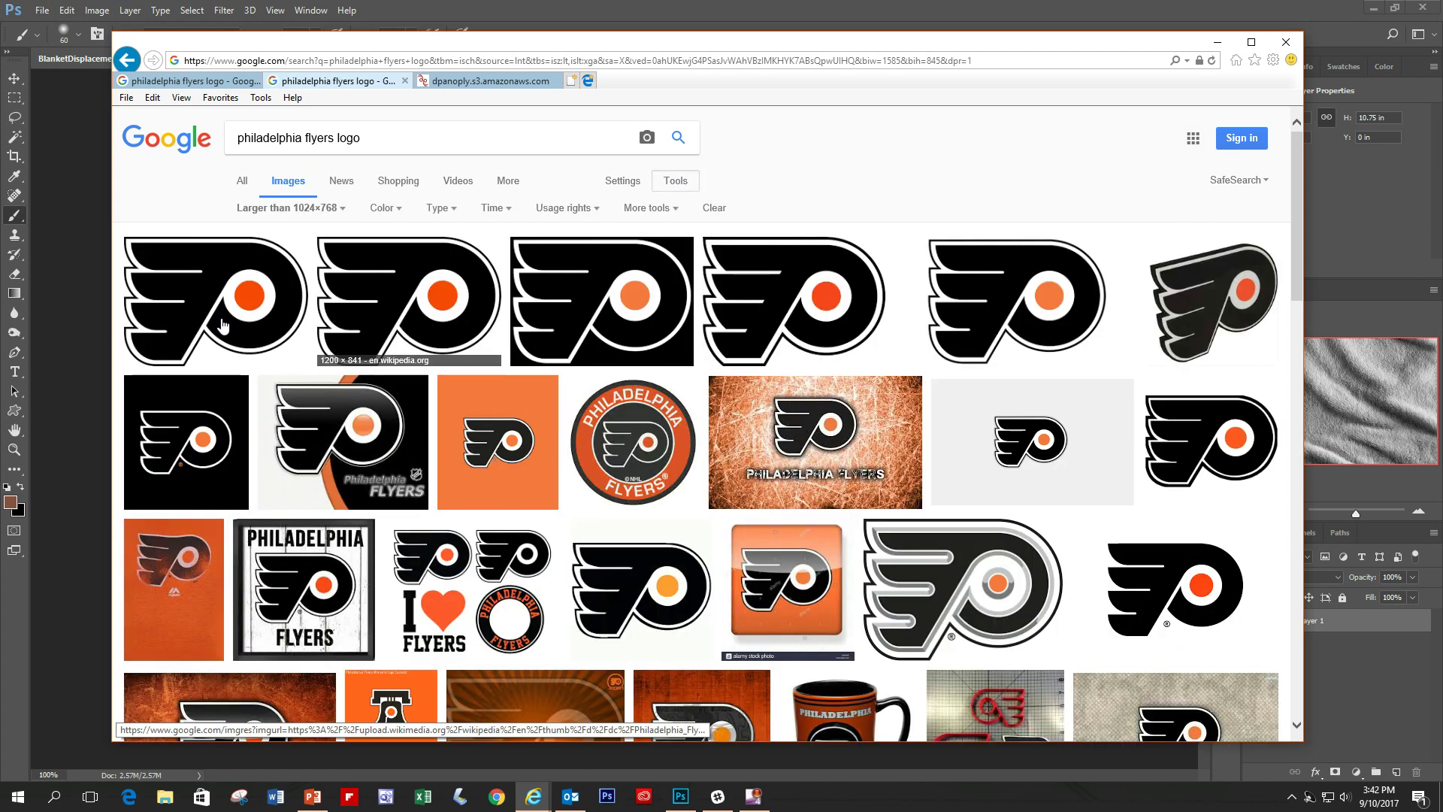
left_click(222, 325)
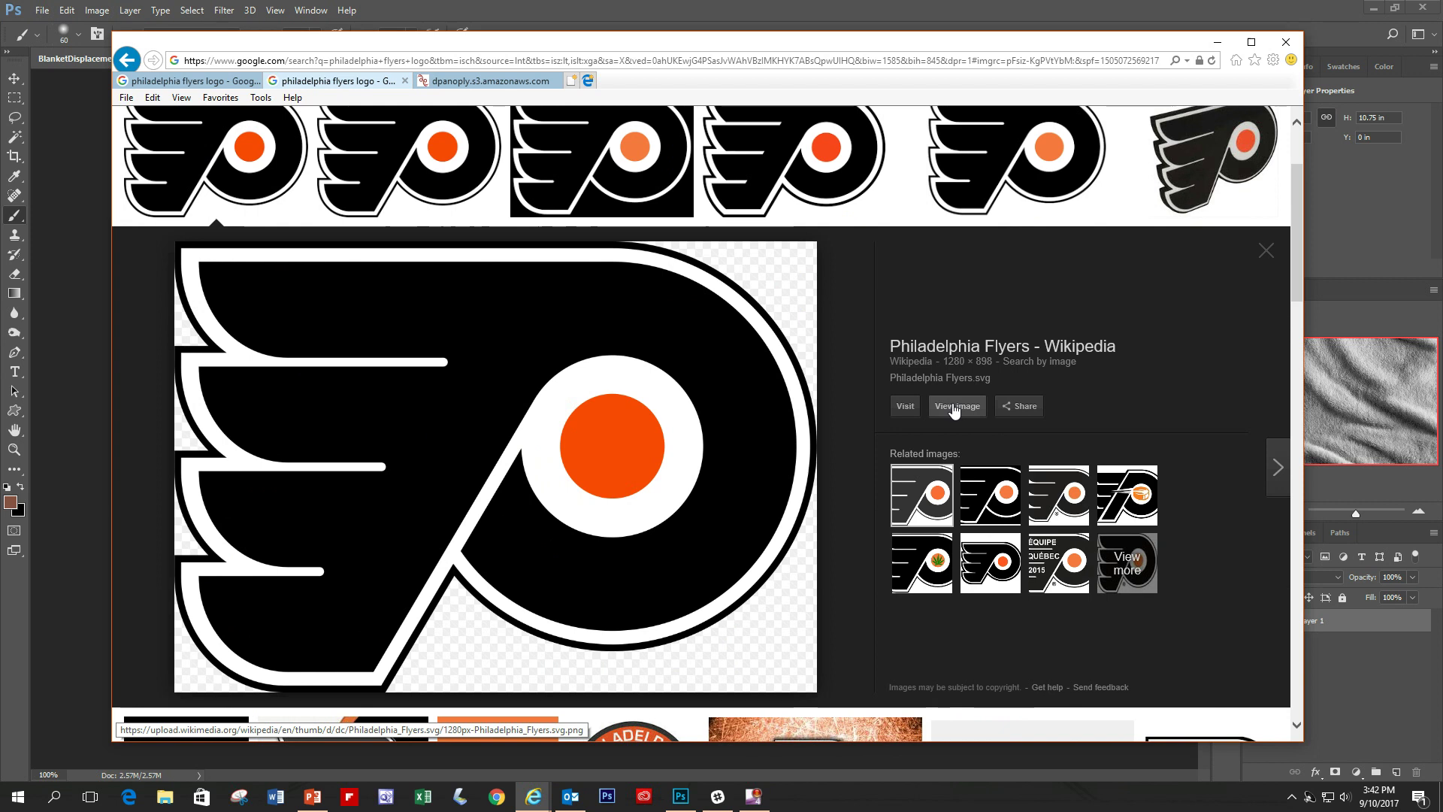
Open the full-size Flyers logo image from the preview and copy it
left_click(953, 410)
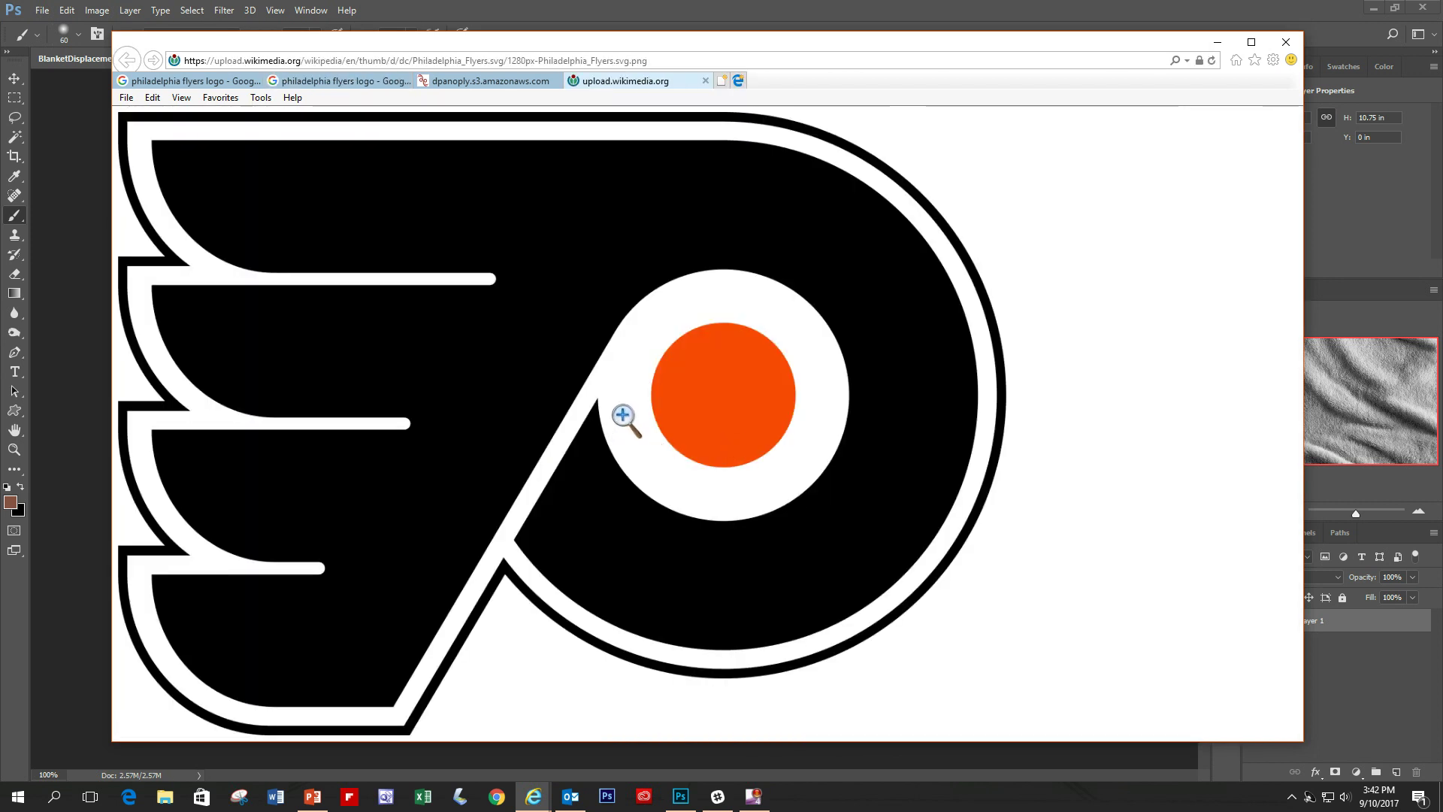
right_click(607, 403)
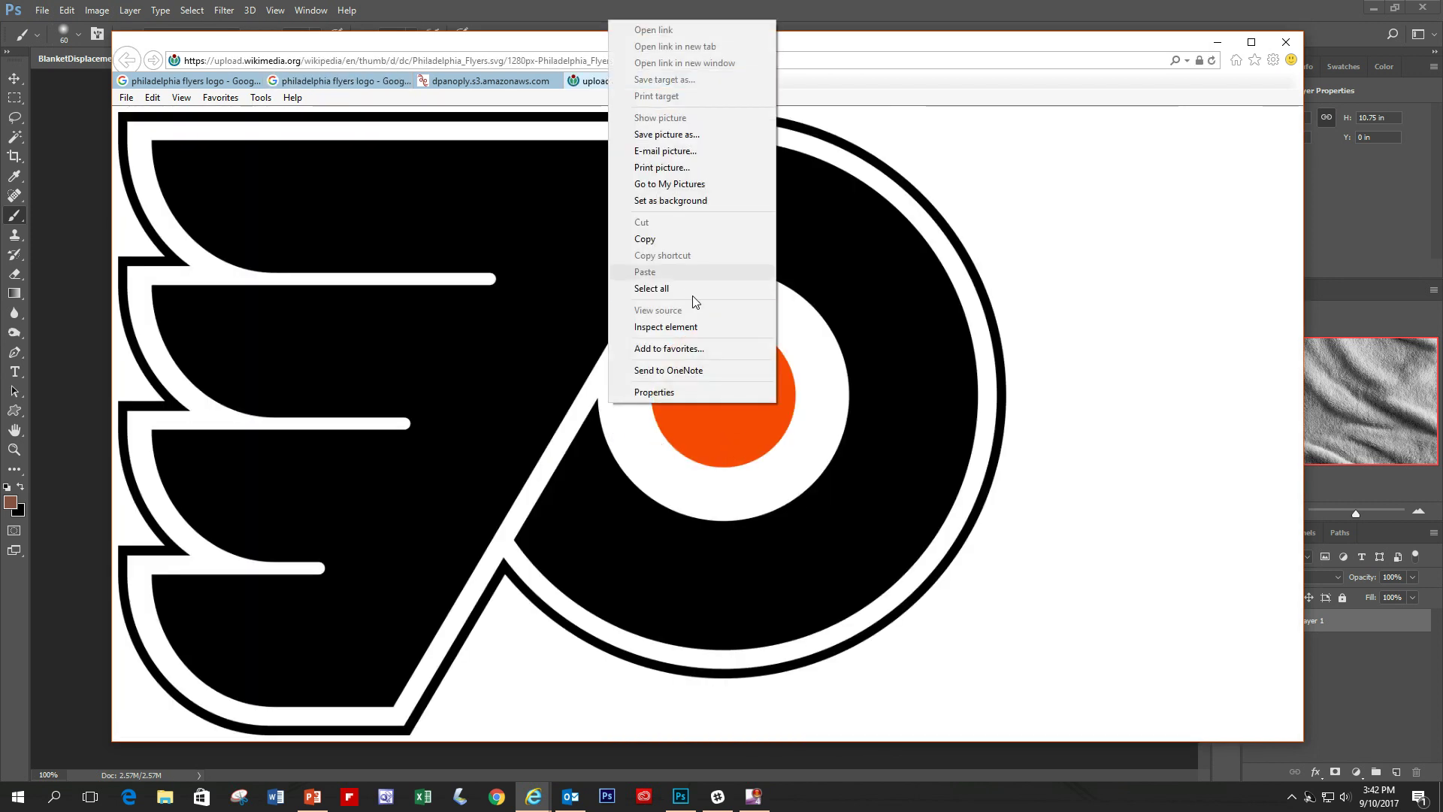
left_click(646, 239)
left_click_drag(707, 66, 603, 91)
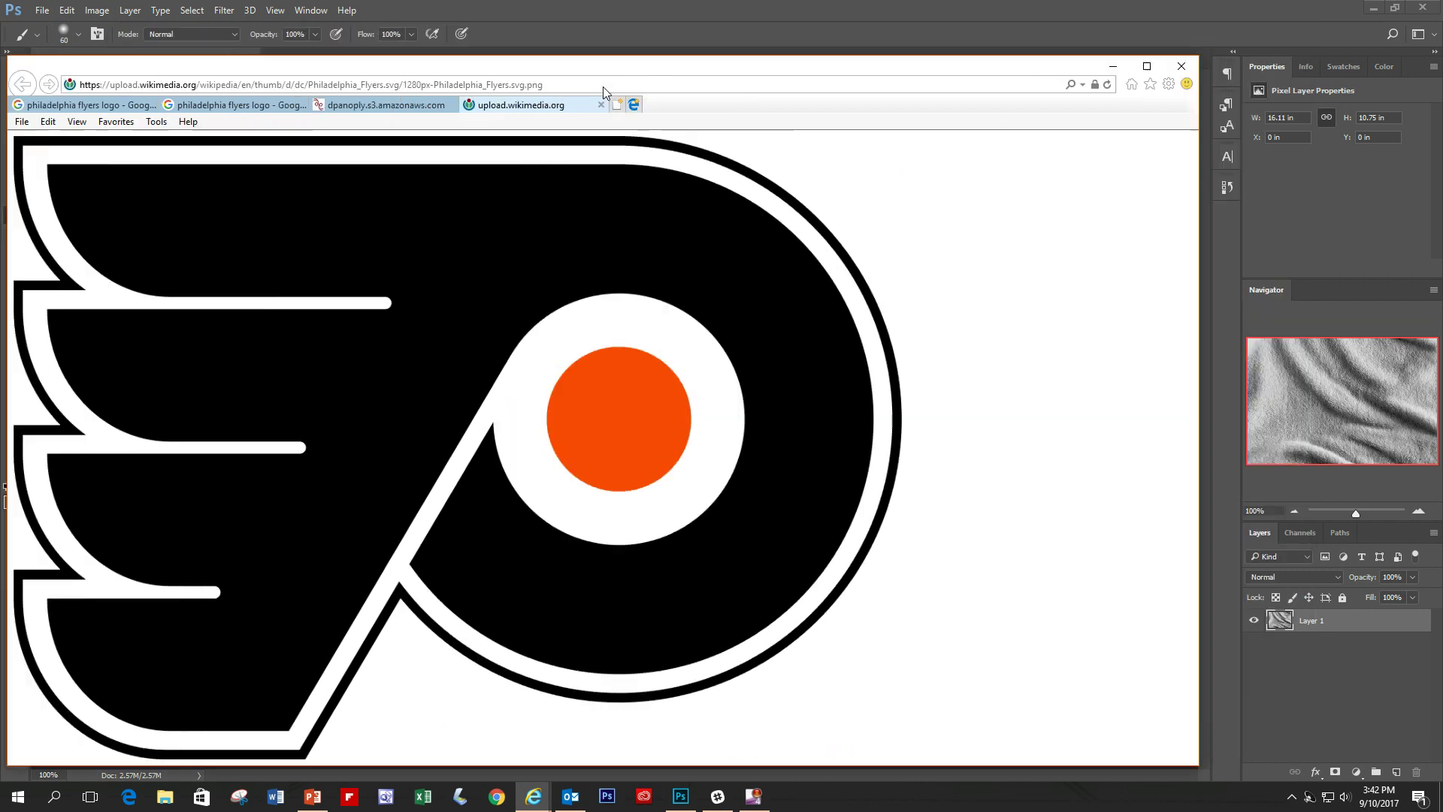
Switch to Photoshop and paste the copied logo into the BlanketDisplacement document
key("alt+Tab")
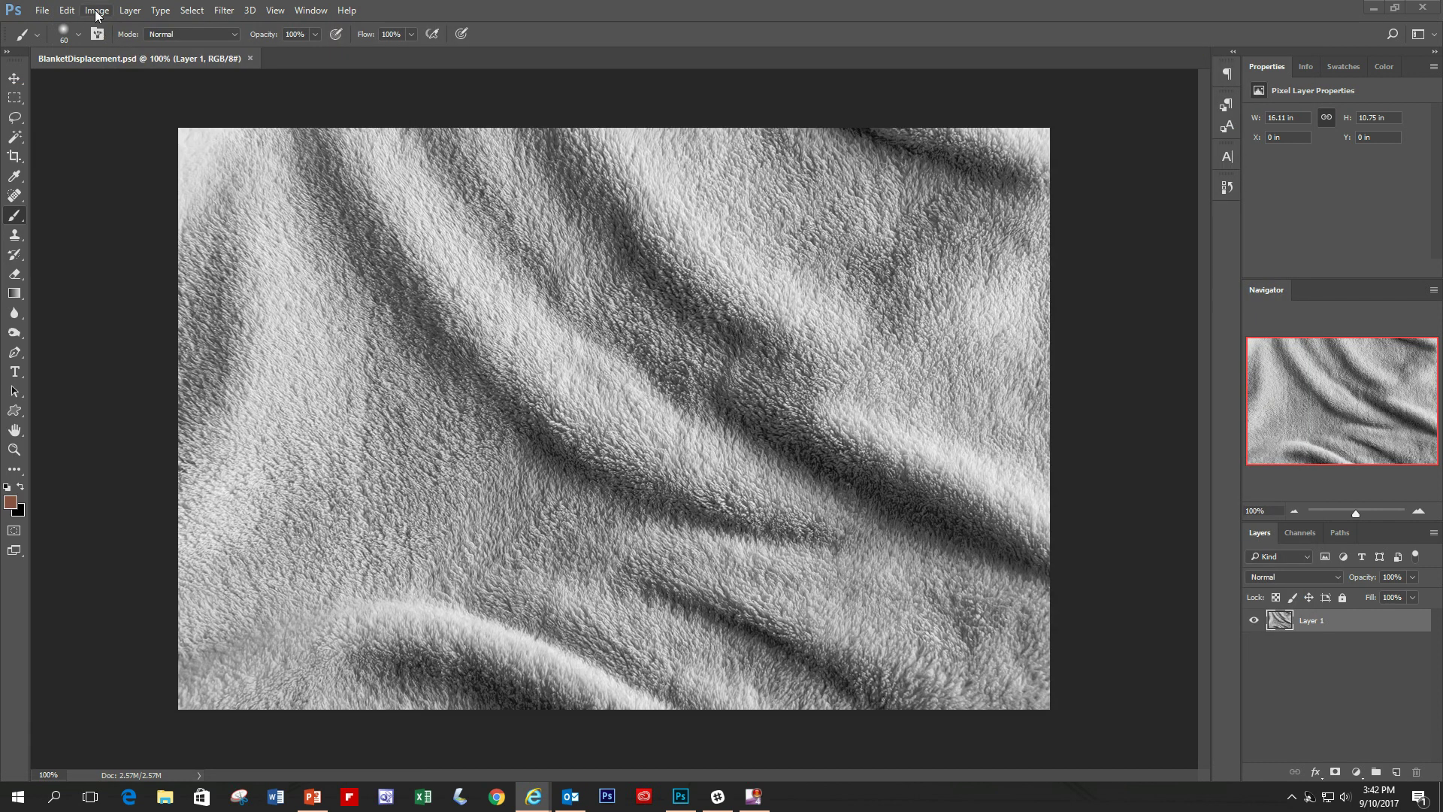
left_click(68, 11)
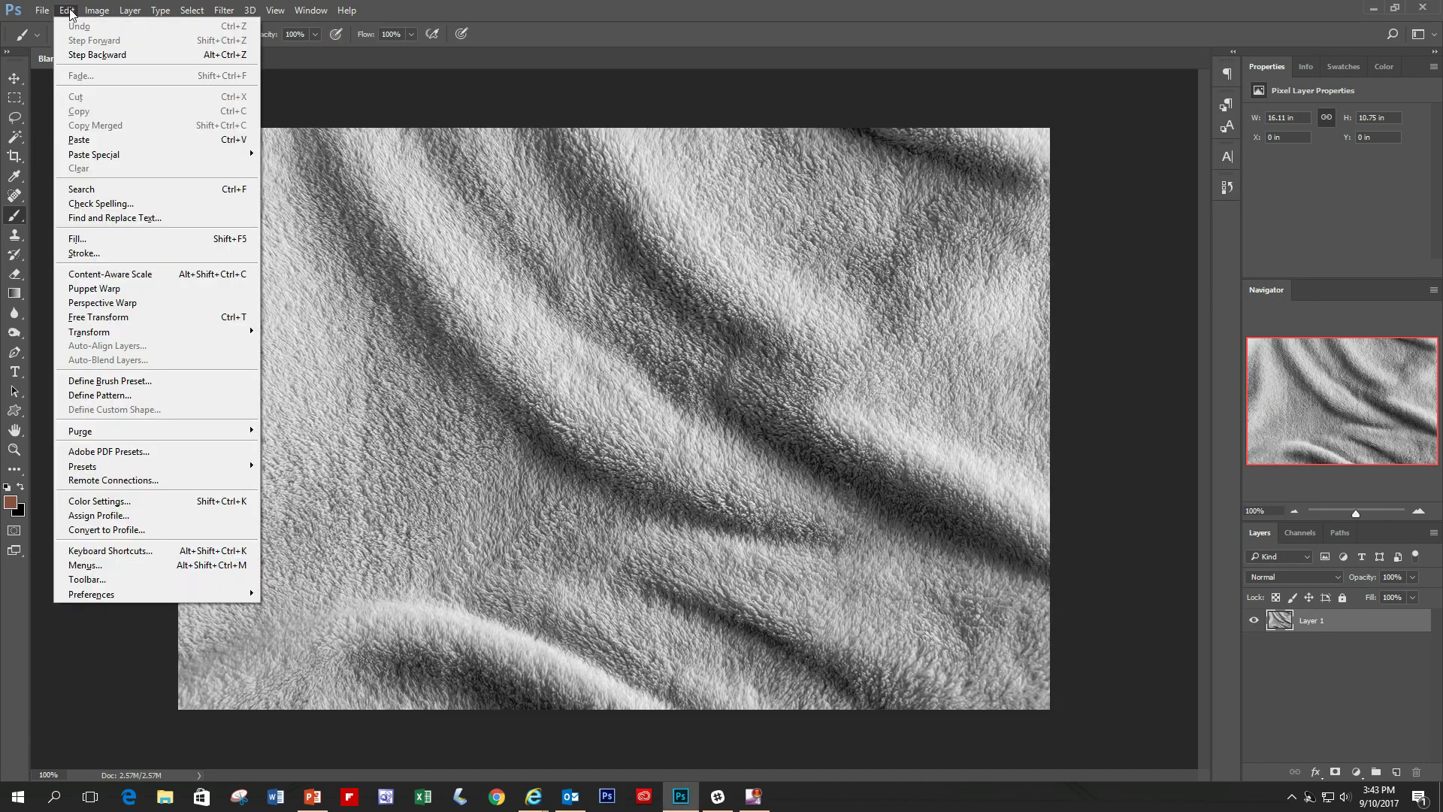
left_click(96, 145)
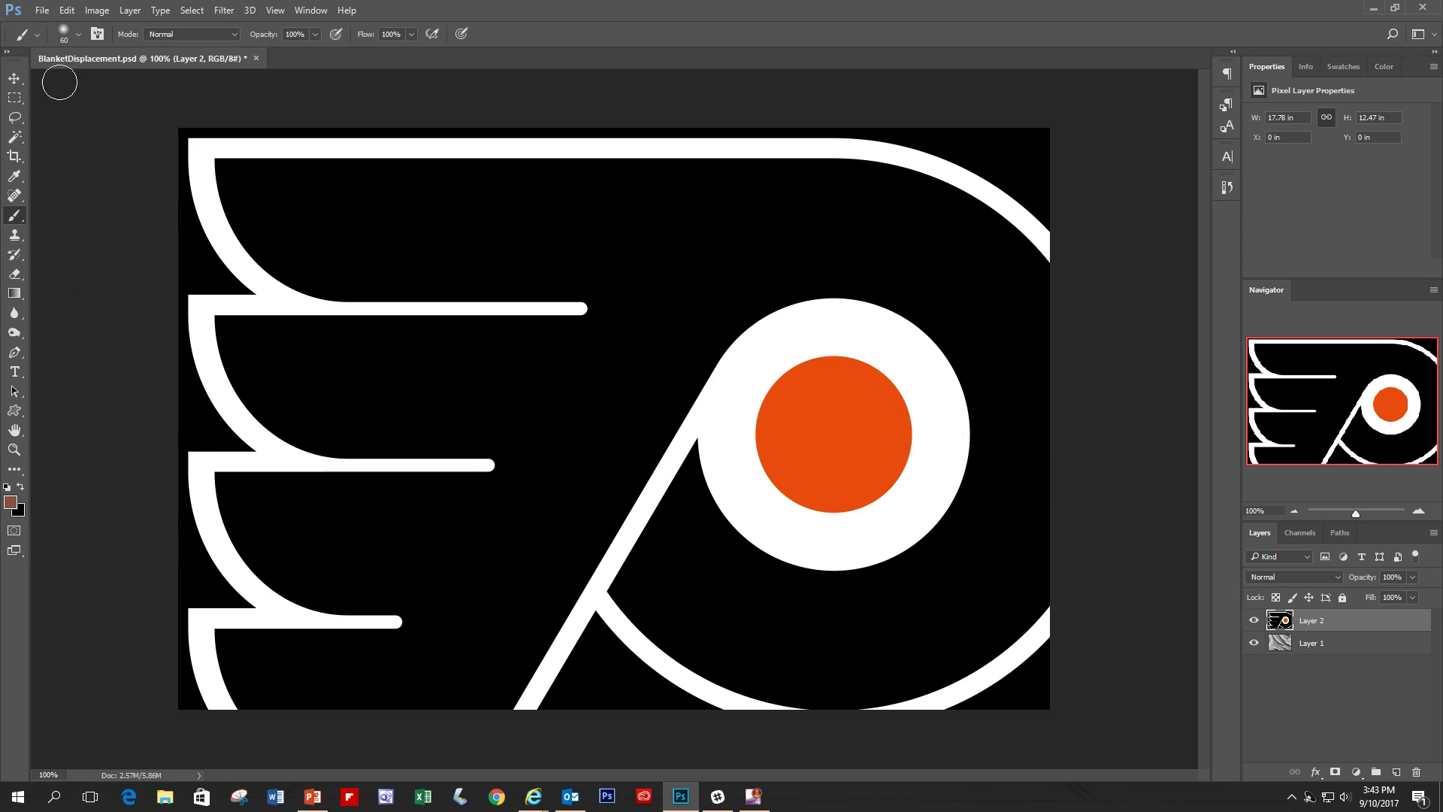
Scale the pasted logo down to about 10.89 × 7.64 in and place it near the middle of the blanket
left_click(16, 79)
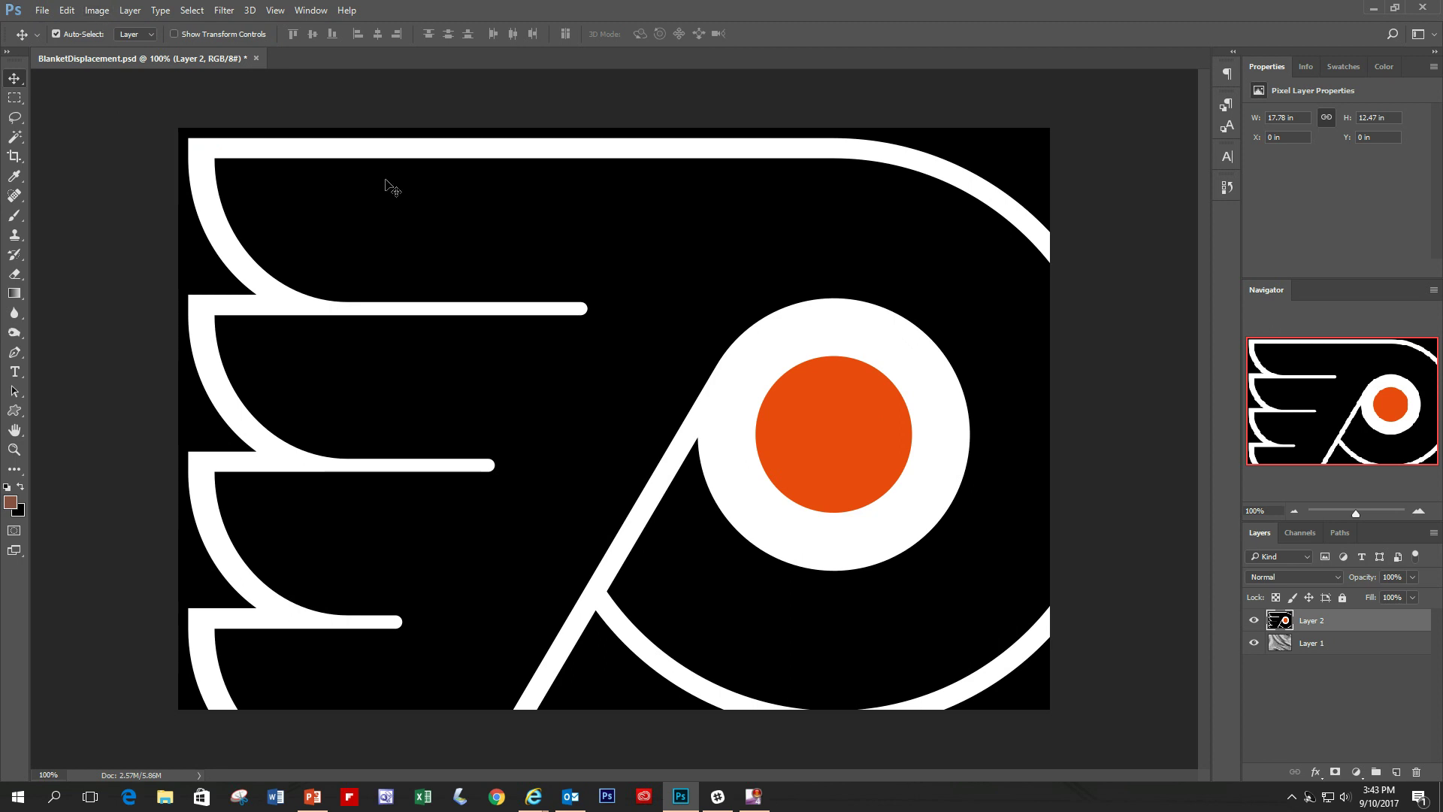
left_click(98, 10)
mouse_move(67, 10)
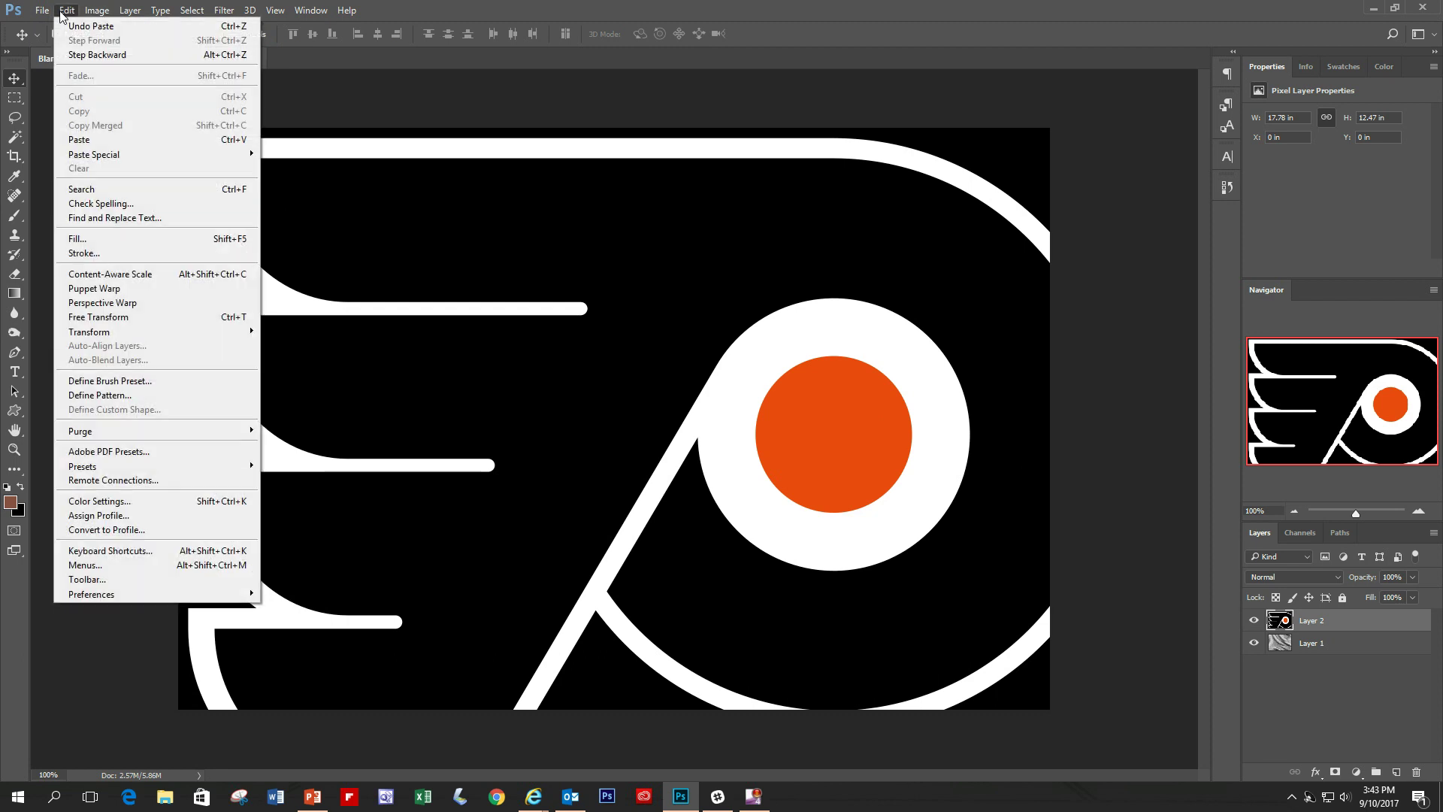
mouse_move(113, 333)
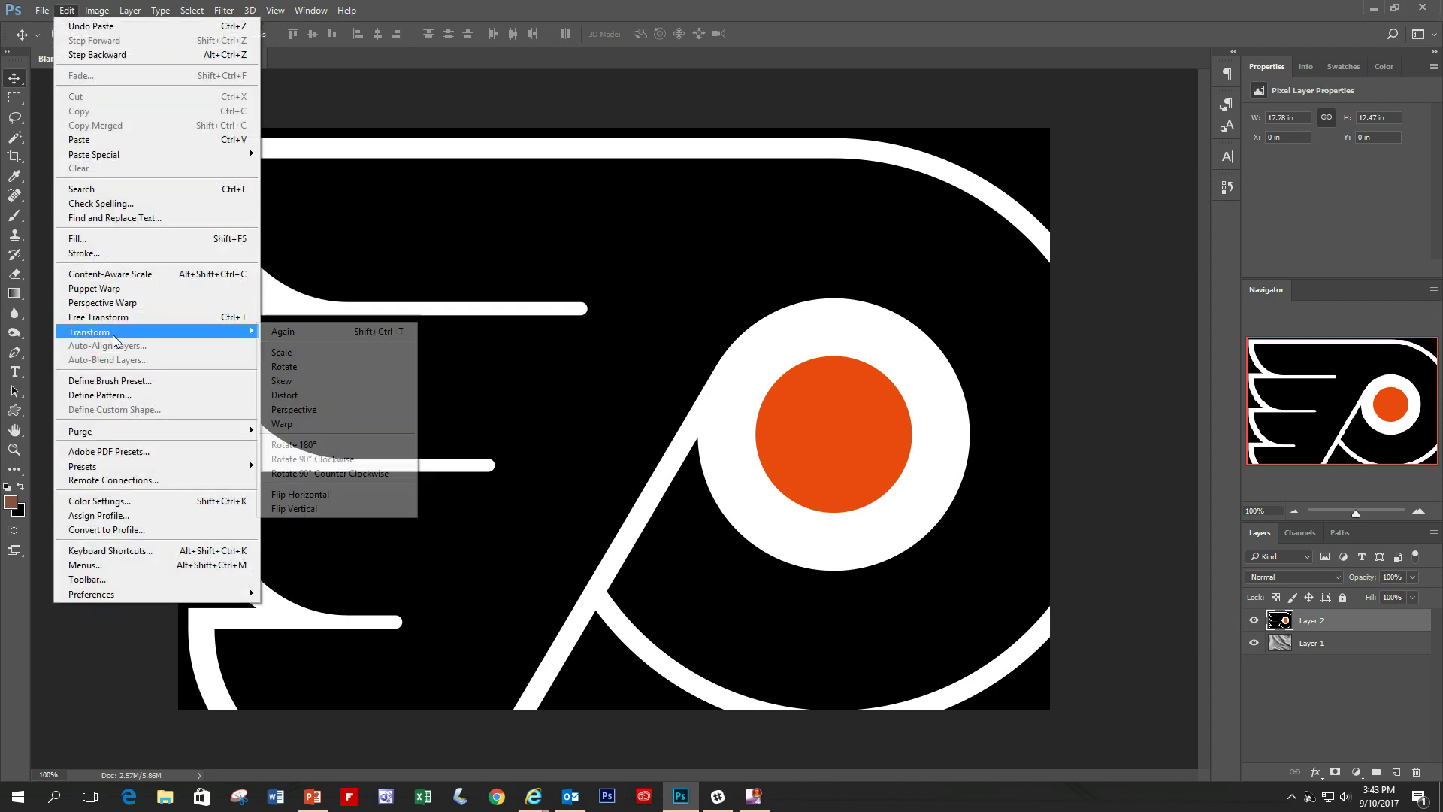
left_click(323, 353)
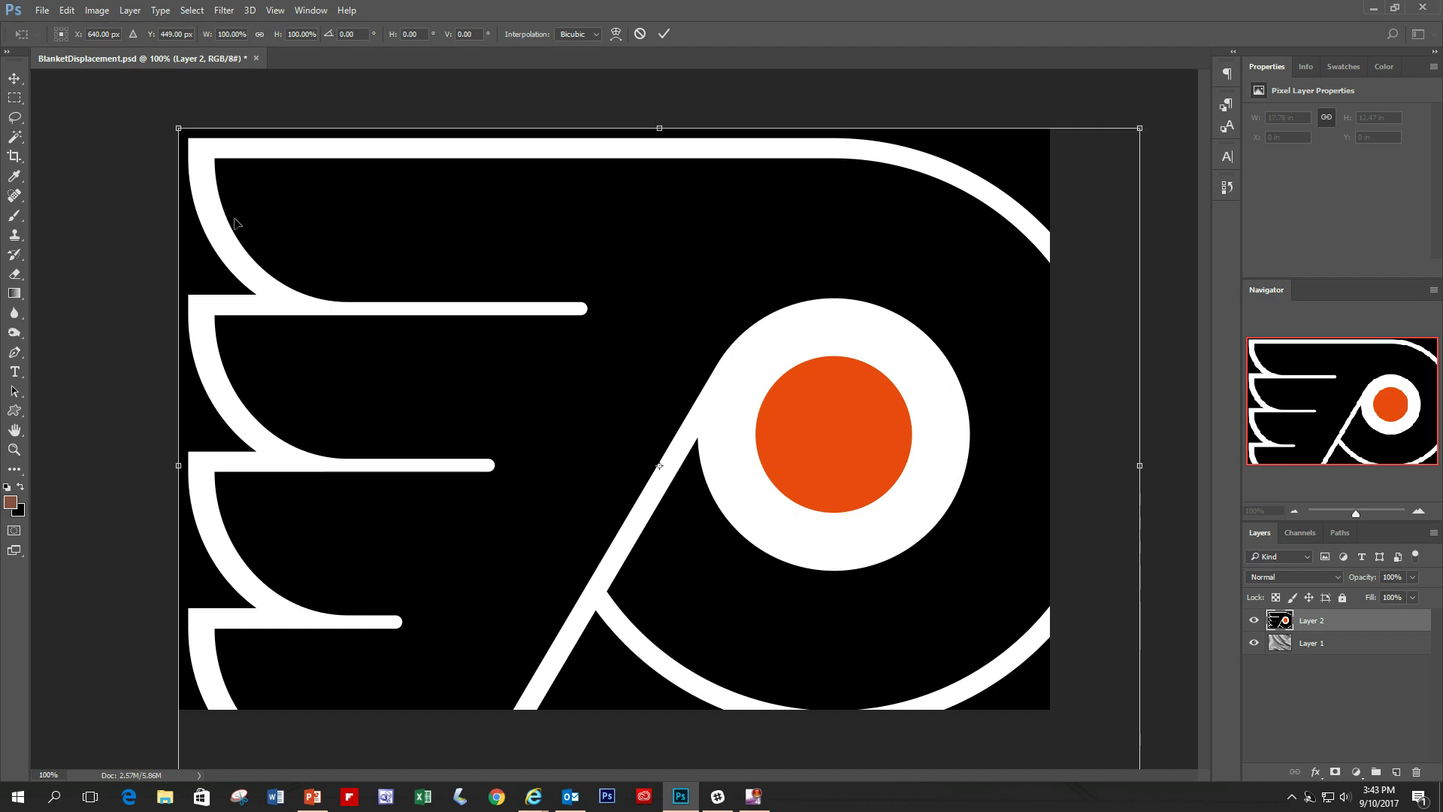
left_click_drag(179, 128, 546, 385)
left_click_drag(767, 444, 556, 278)
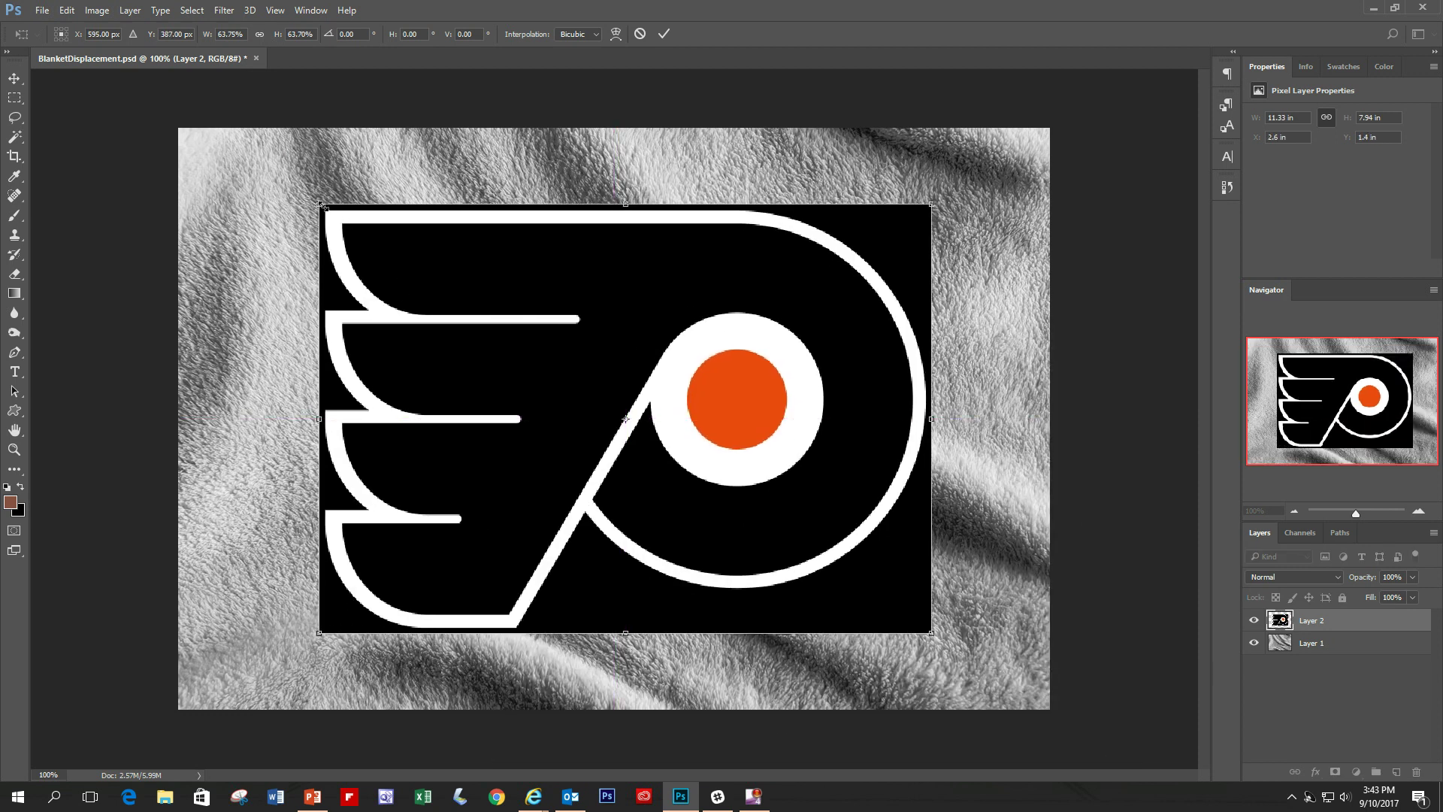
left_click_drag(320, 203, 344, 220)
left_click_drag(689, 374, 683, 350)
left_click(663, 34)
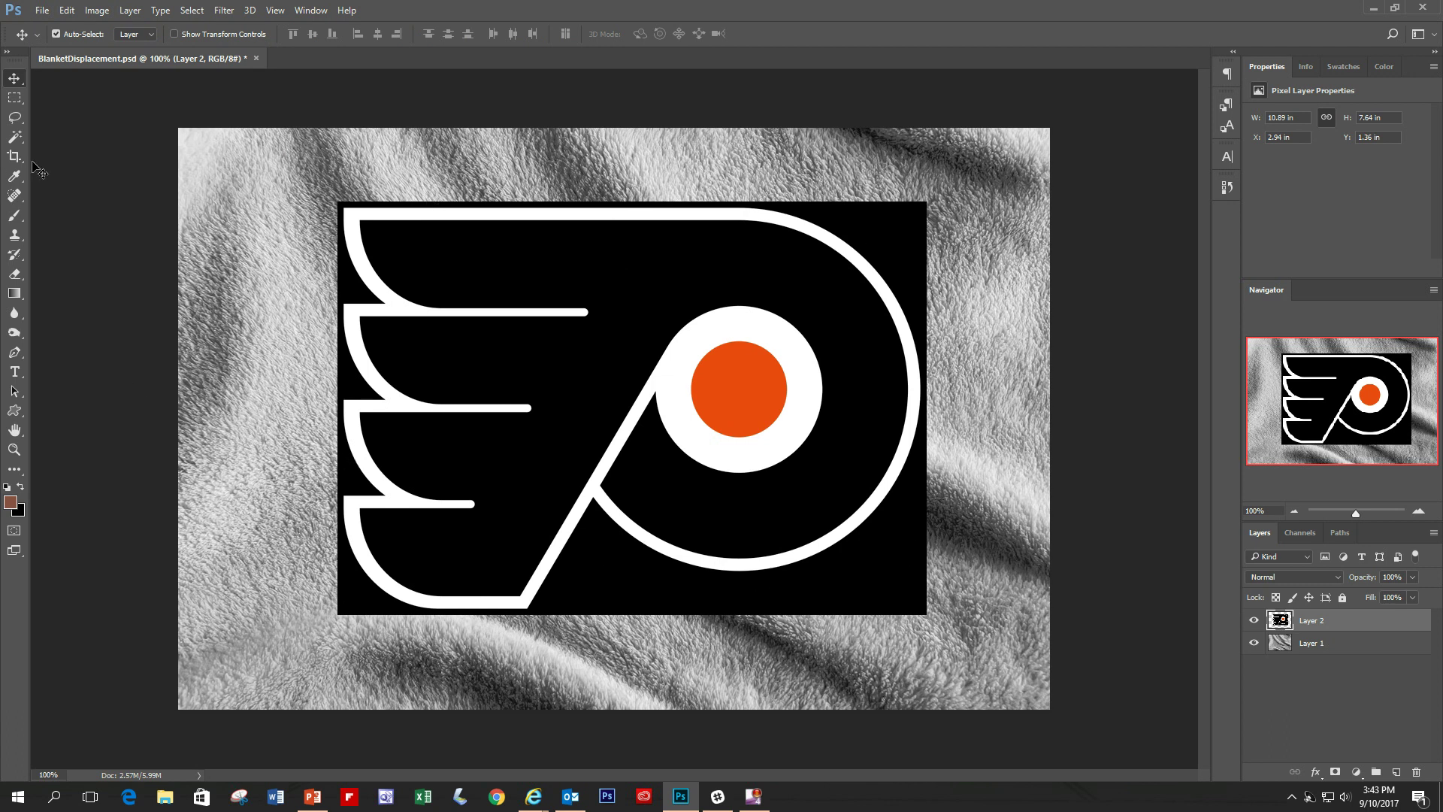
Select the black area outside the logo's white outline with the Magic Wand, delete it and deselect
left_click(16, 139)
right_click(16, 139)
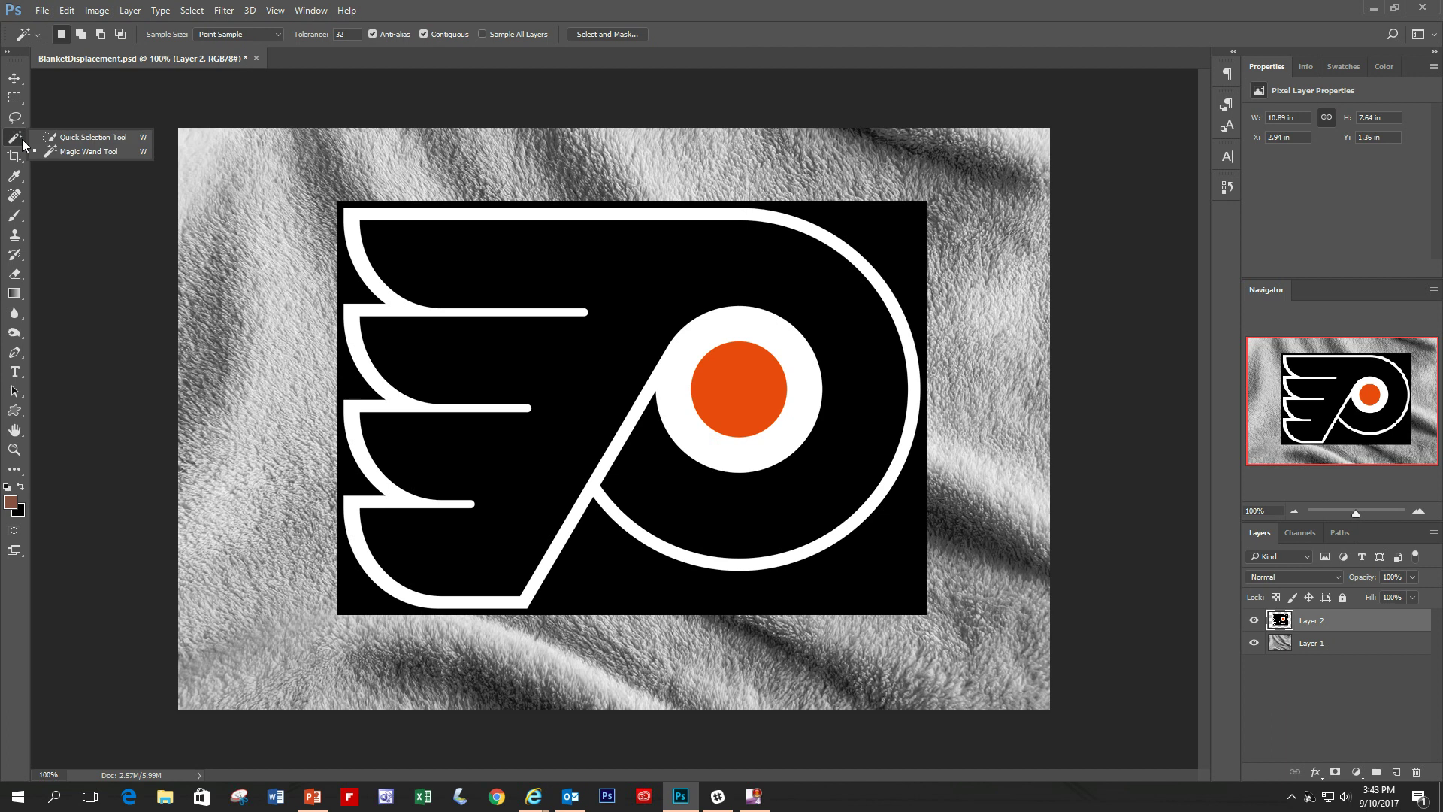
left_click(93, 157)
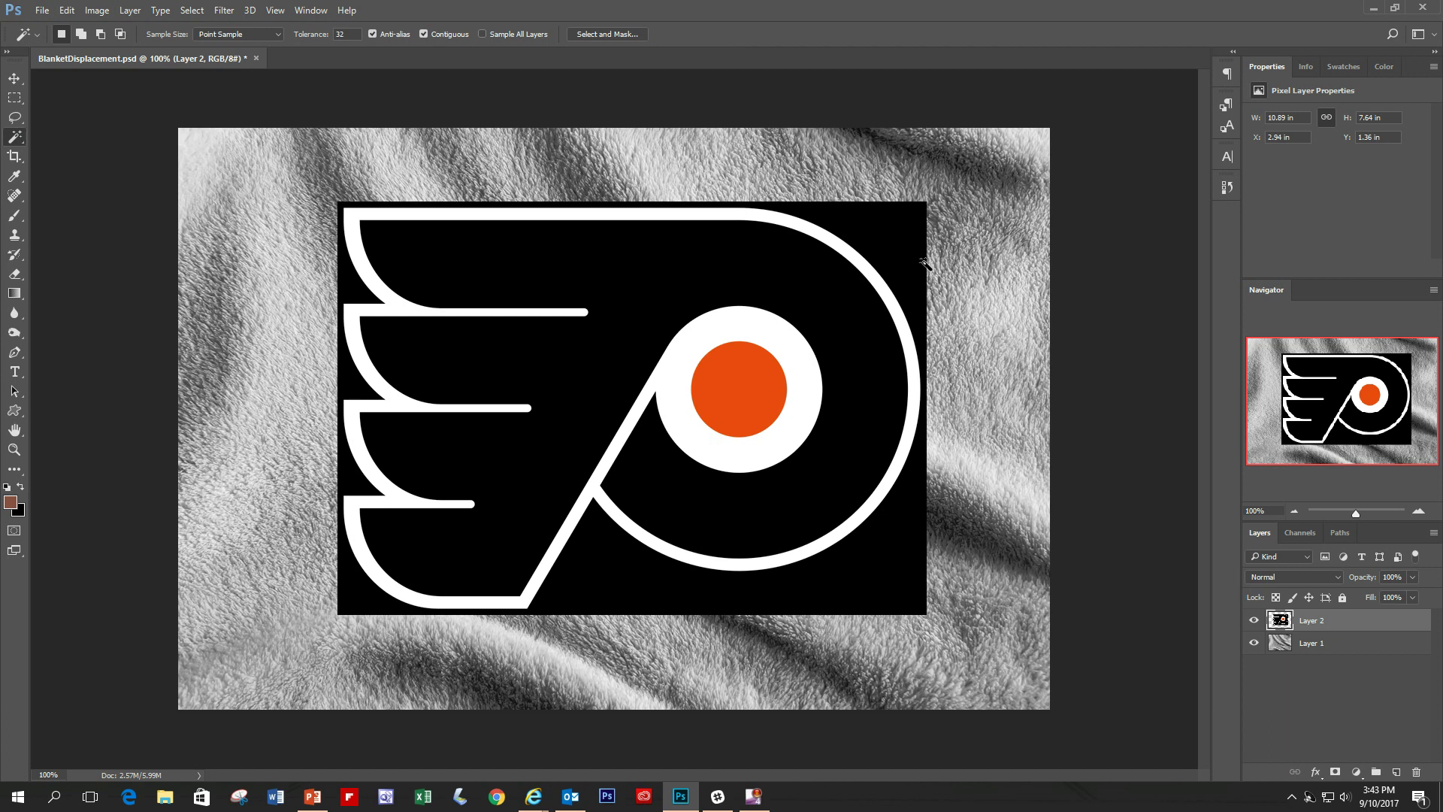
left_click(905, 234)
key("Delete")
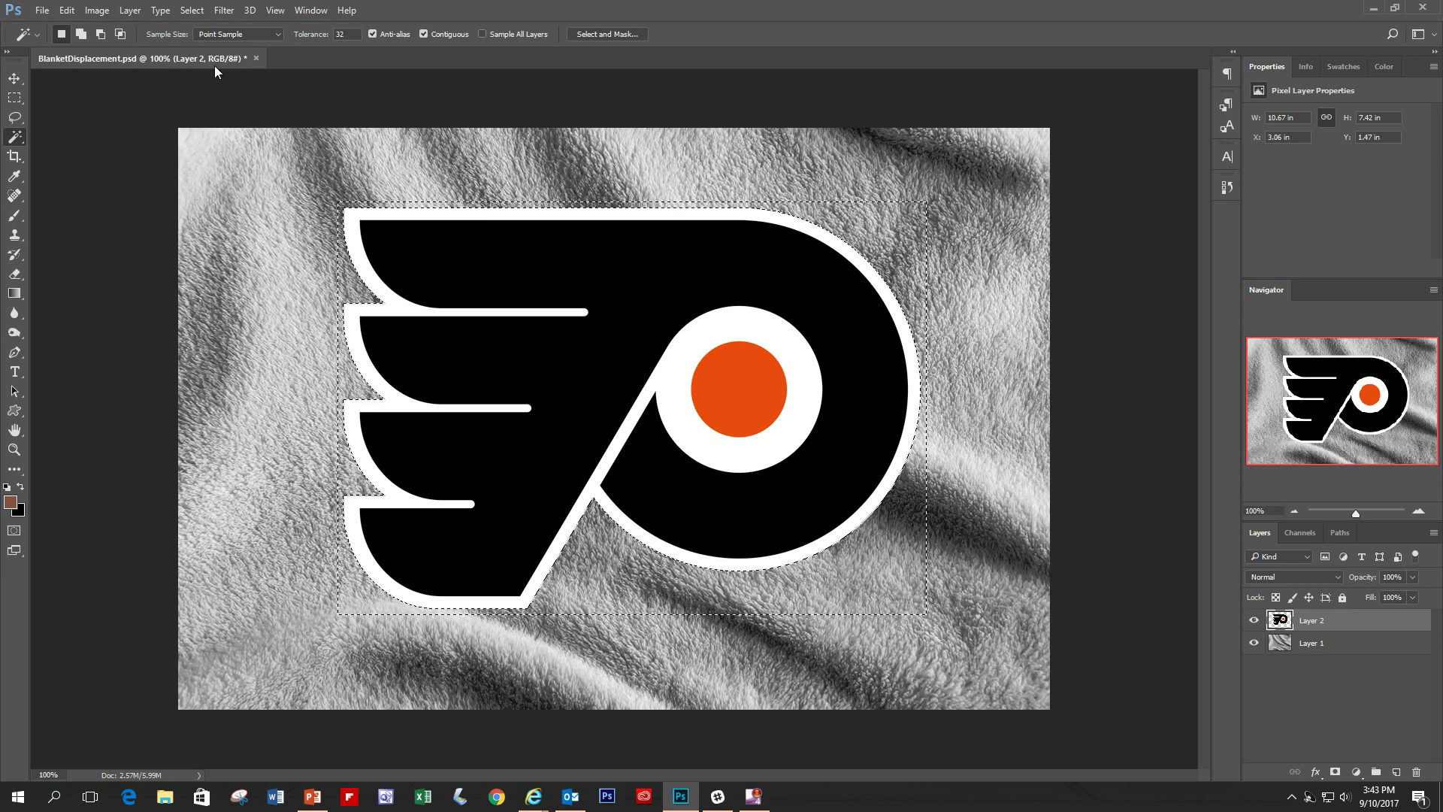
left_click(214, 12)
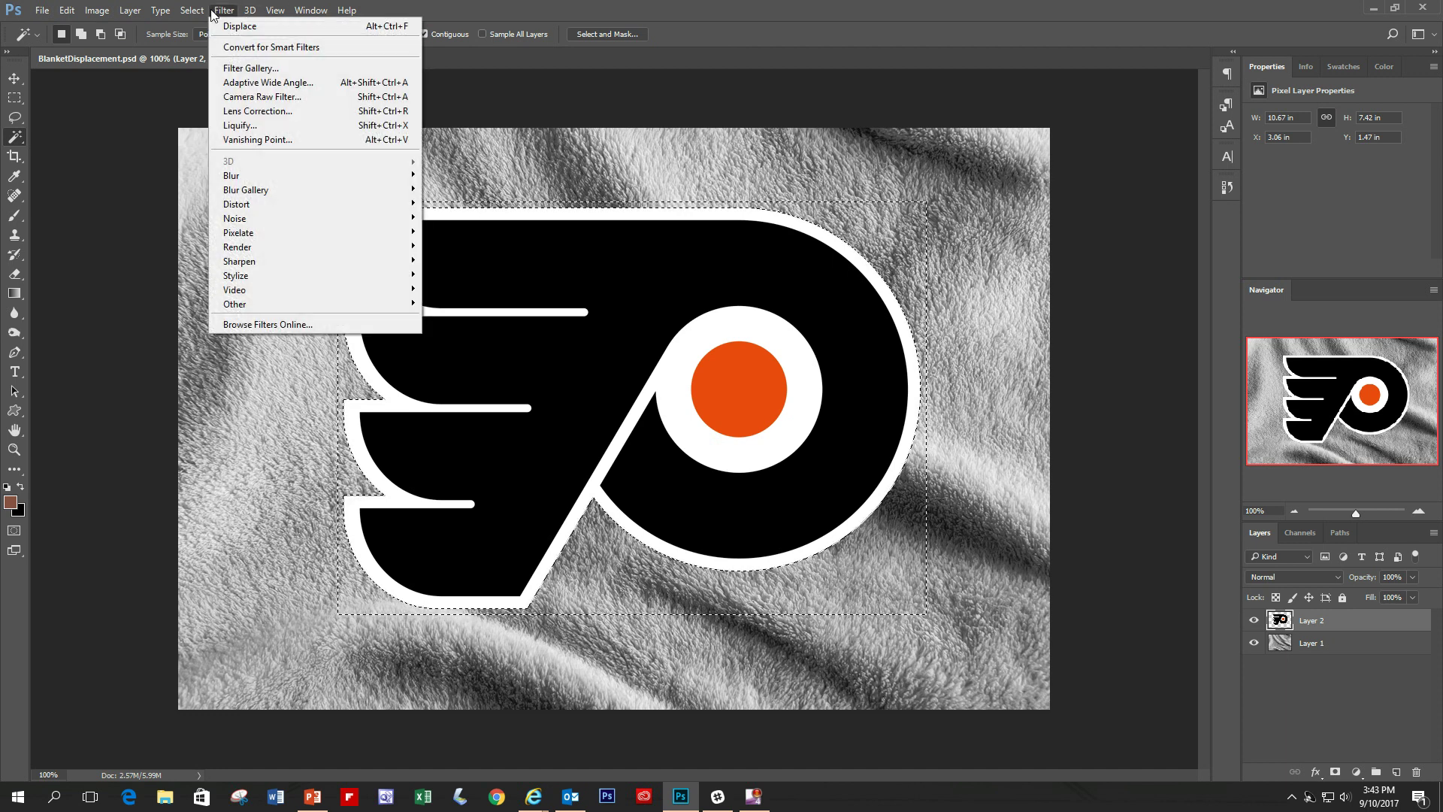
mouse_move(191, 11)
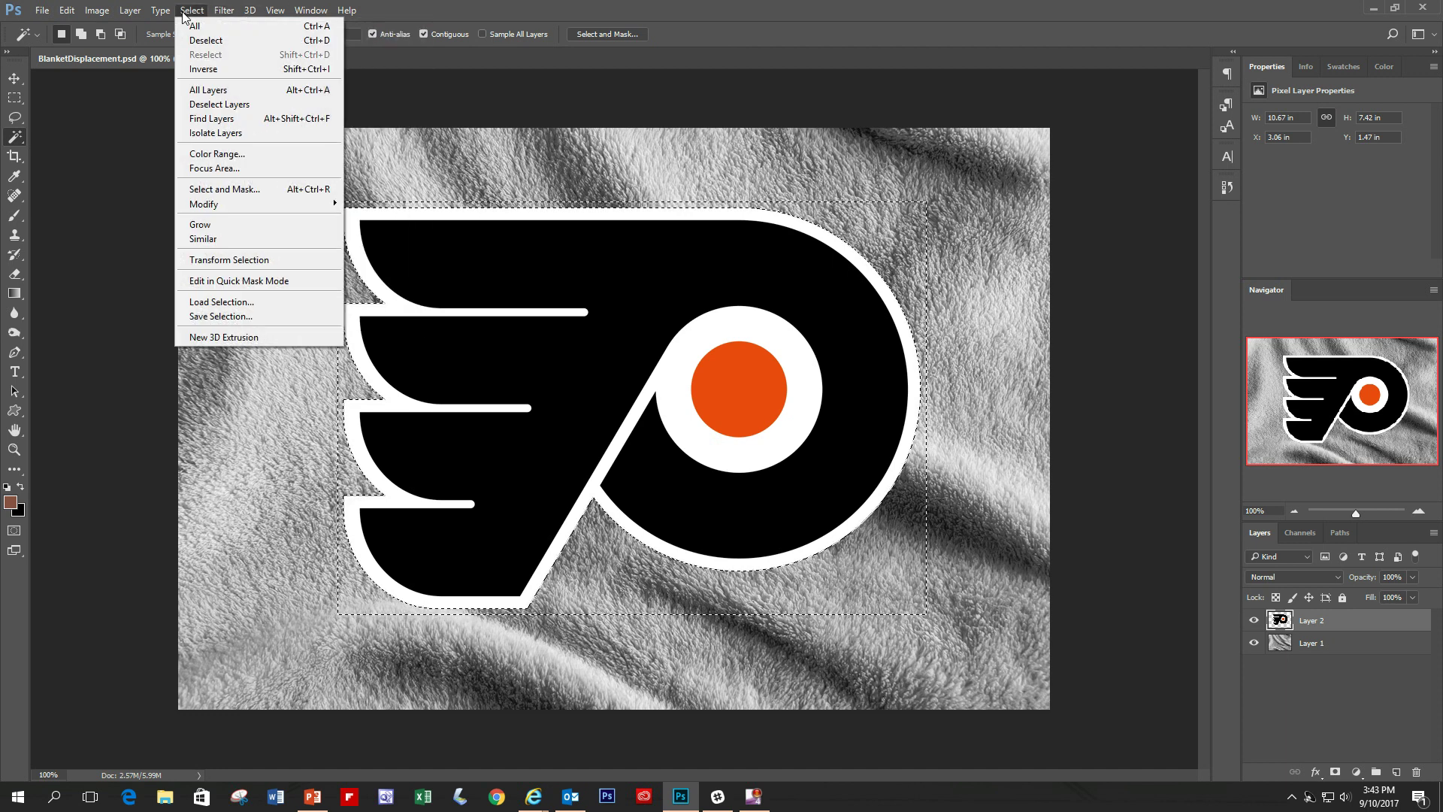
left_click(209, 42)
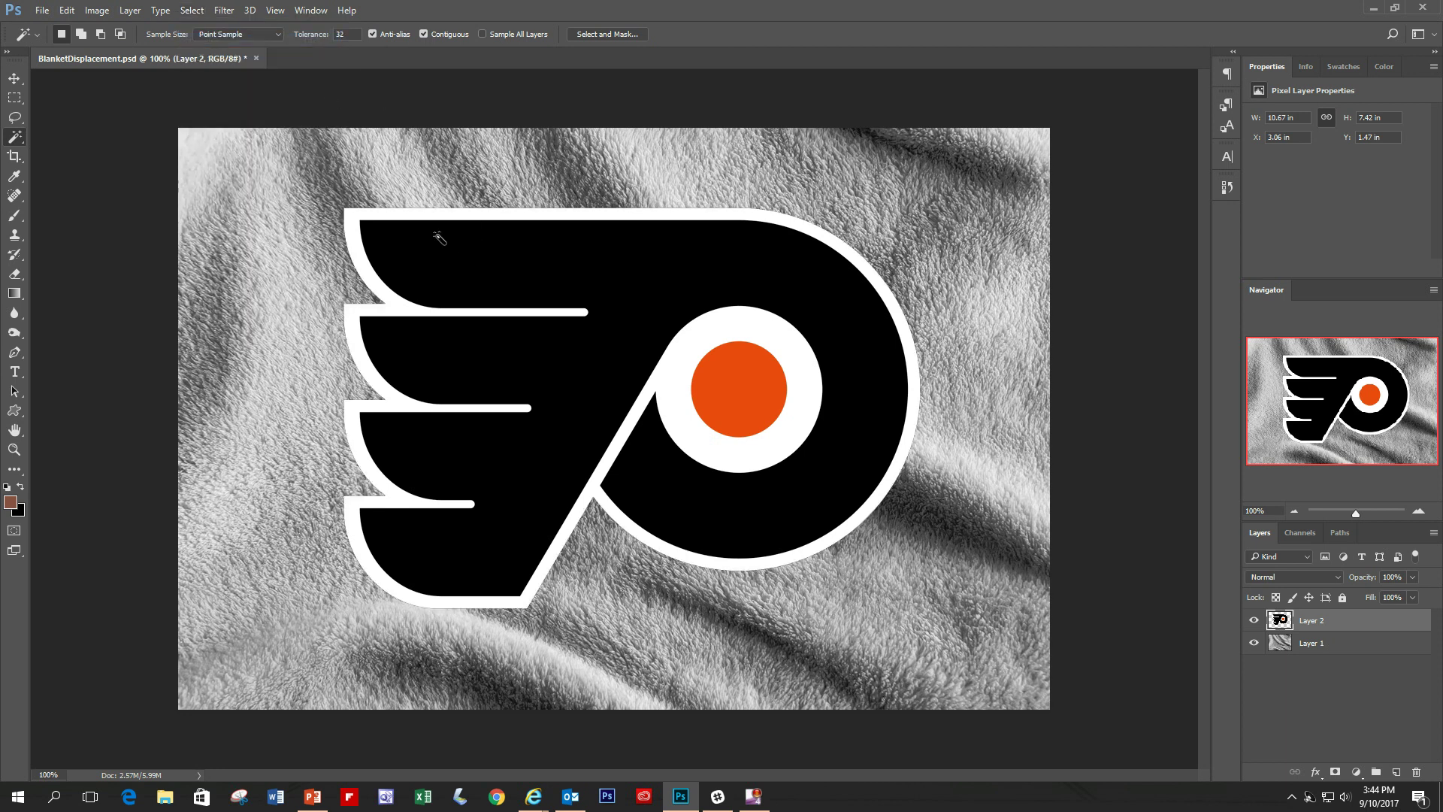
Scale the cut-out logo to about 91% (9.72 × 6.76 in) and reposition it around the centre of the blanket
left_click(14, 78)
left_click_drag(493, 211, 502, 232)
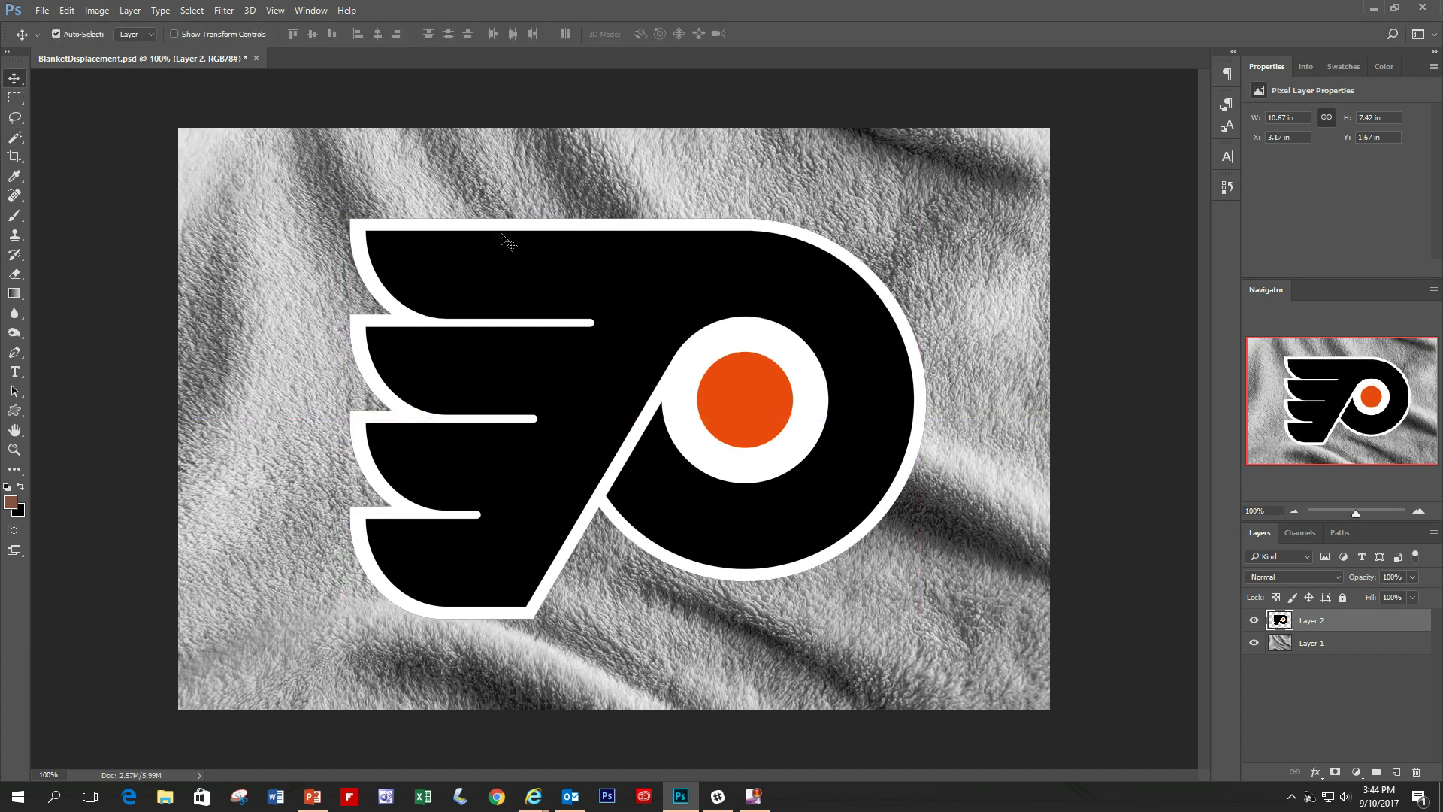
left_click(96, 11)
mouse_move(66, 14)
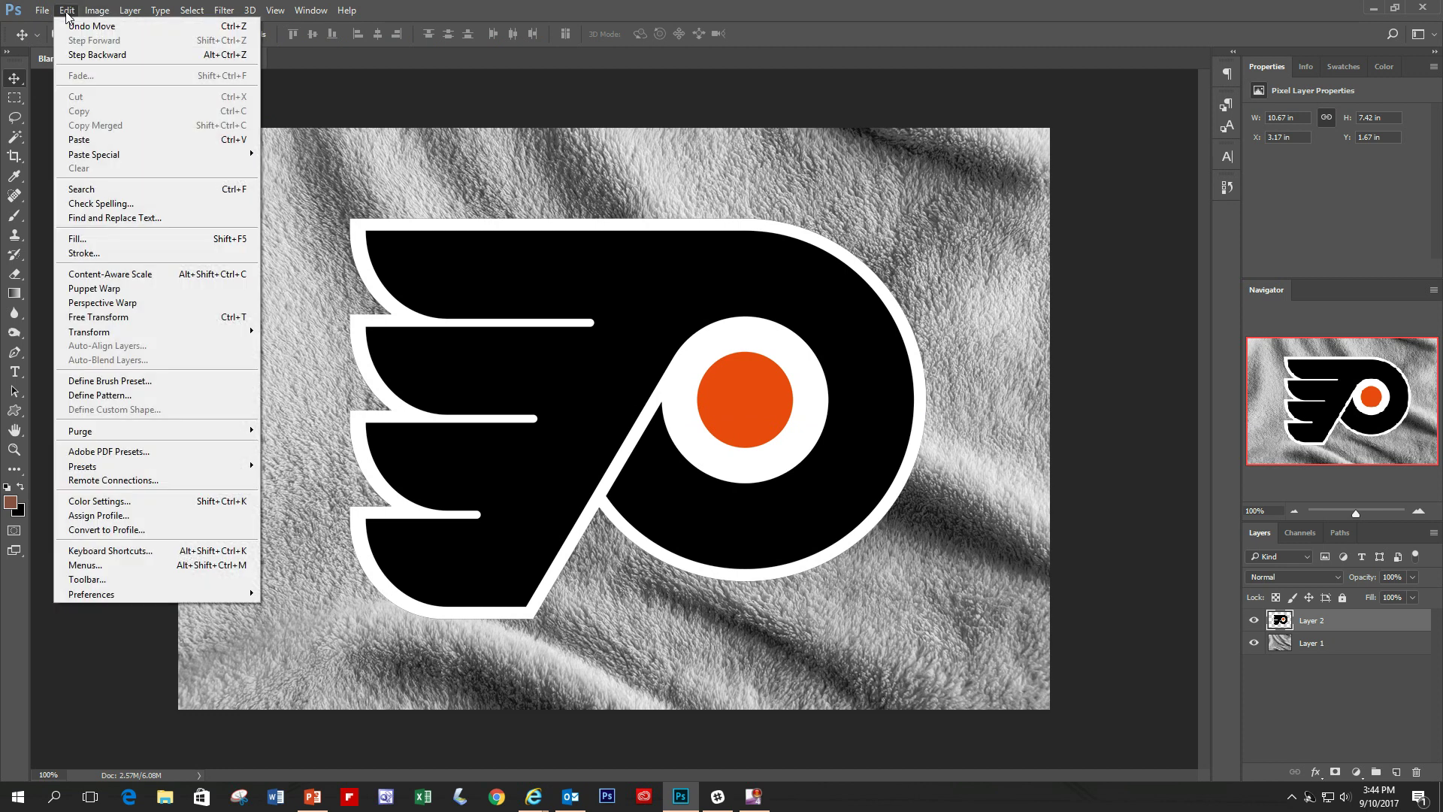
mouse_move(105, 327)
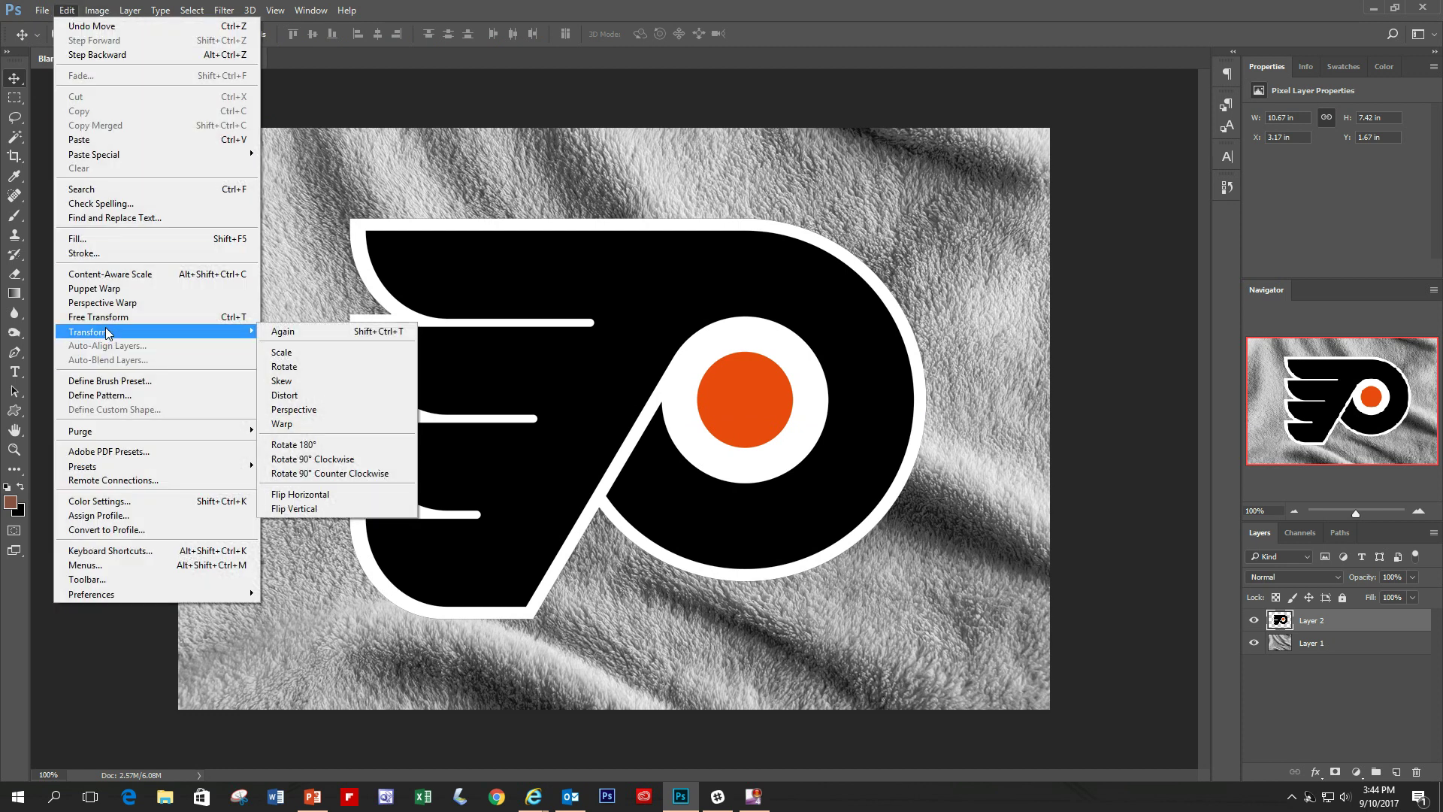
left_click(283, 355)
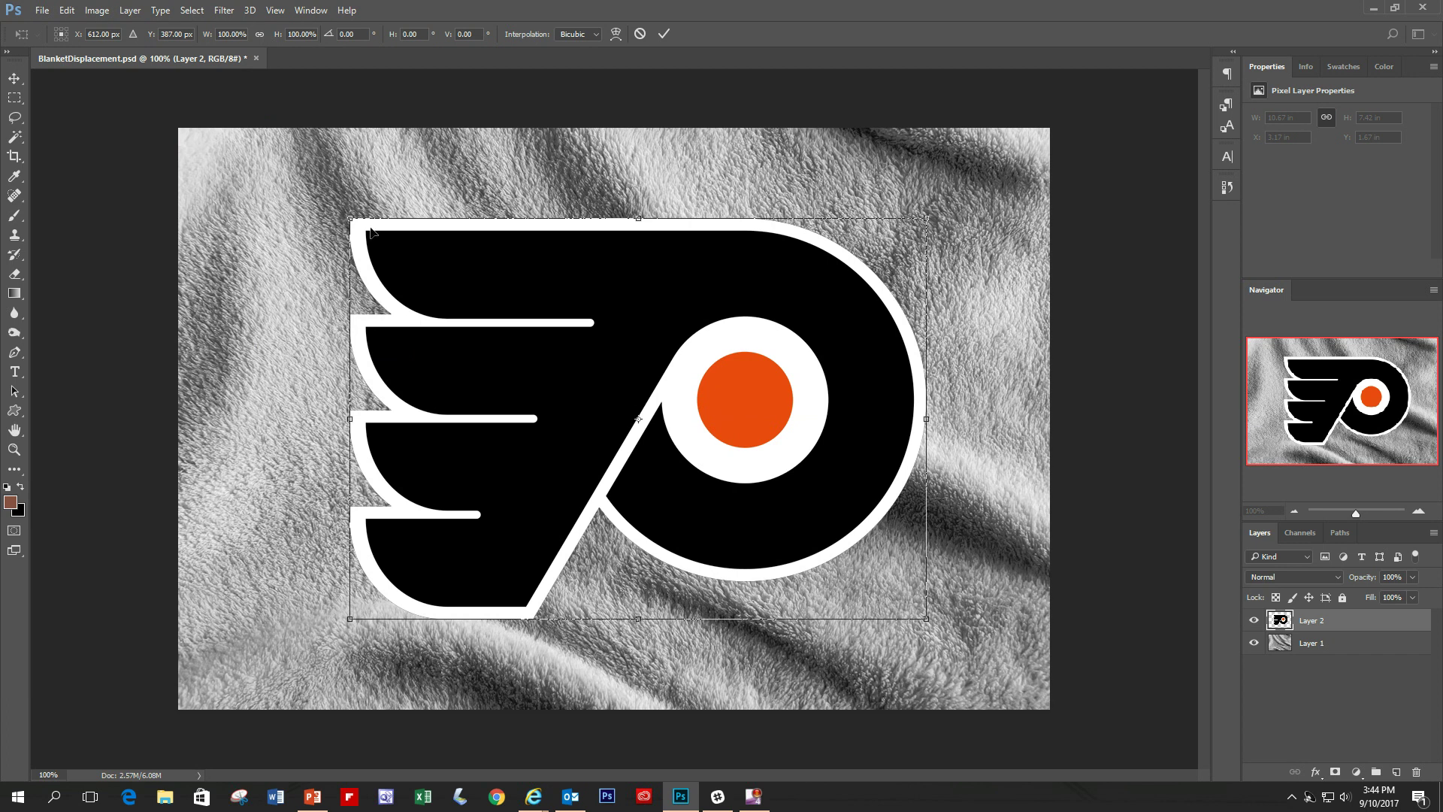
left_click_drag(350, 219, 402, 252)
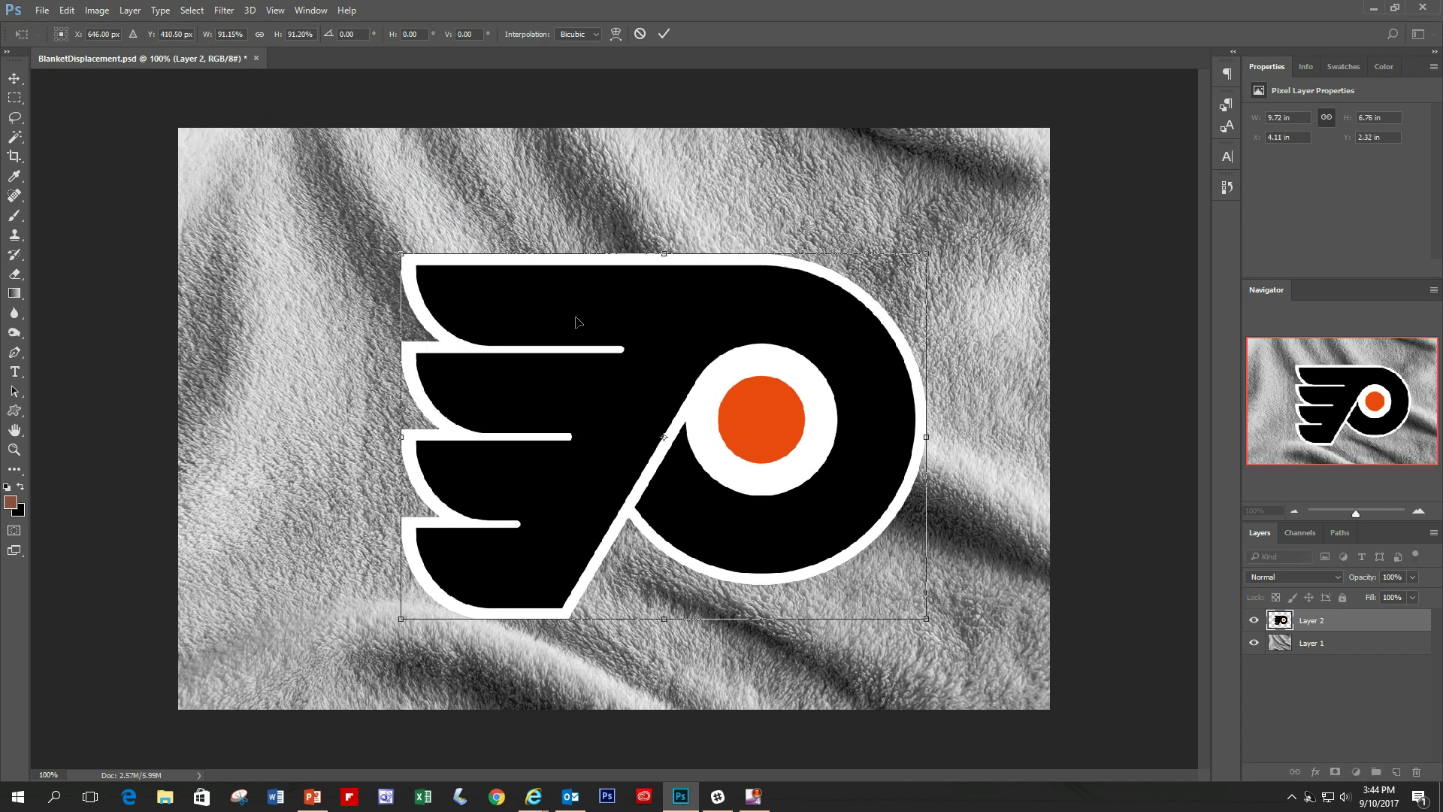
key("Return")
left_click_drag(627, 313, 599, 298)
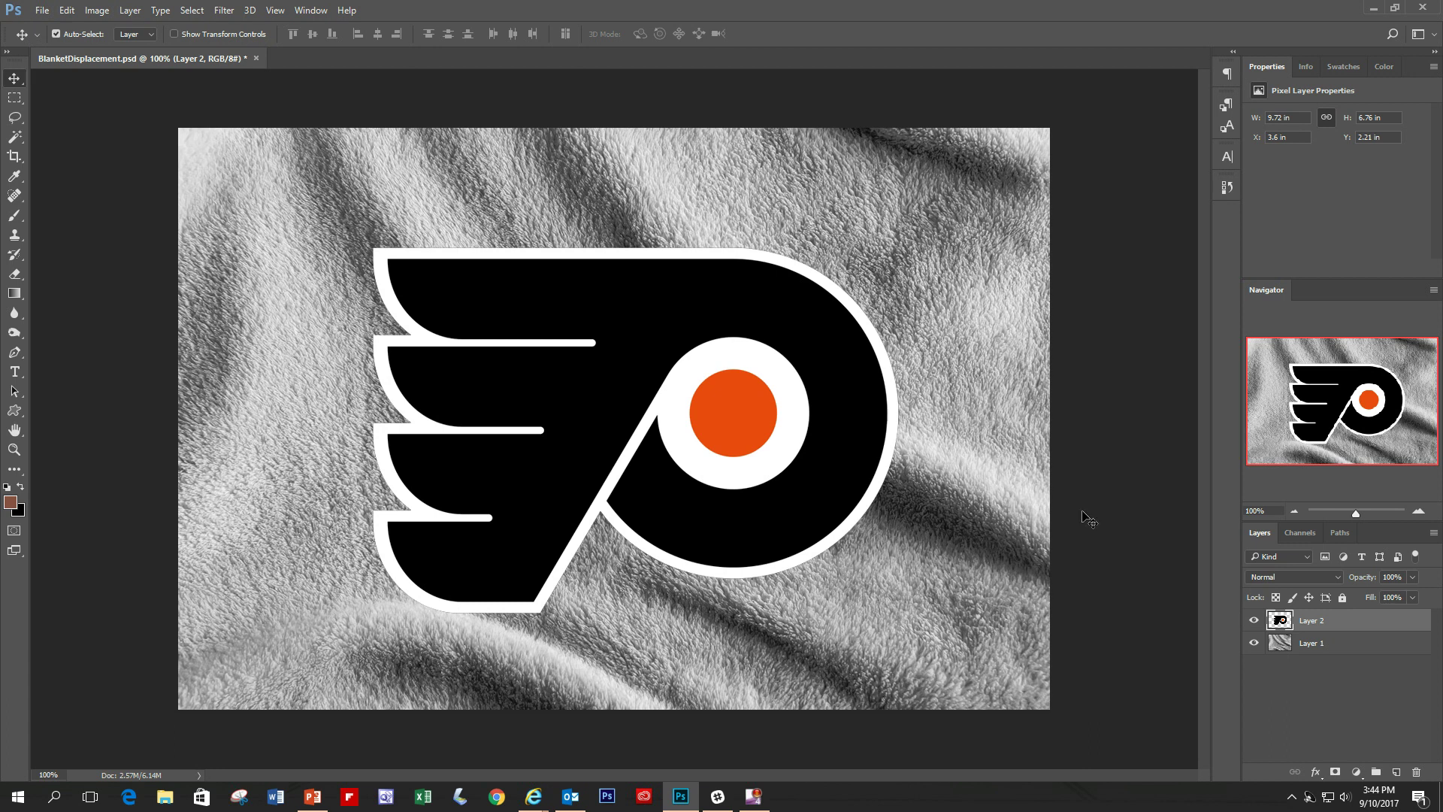
Start the Displace filter on the logo layer with horizontal and vertical scale 10, Stretch To Fit and Repeat Edge Pixels
left_click(224, 10)
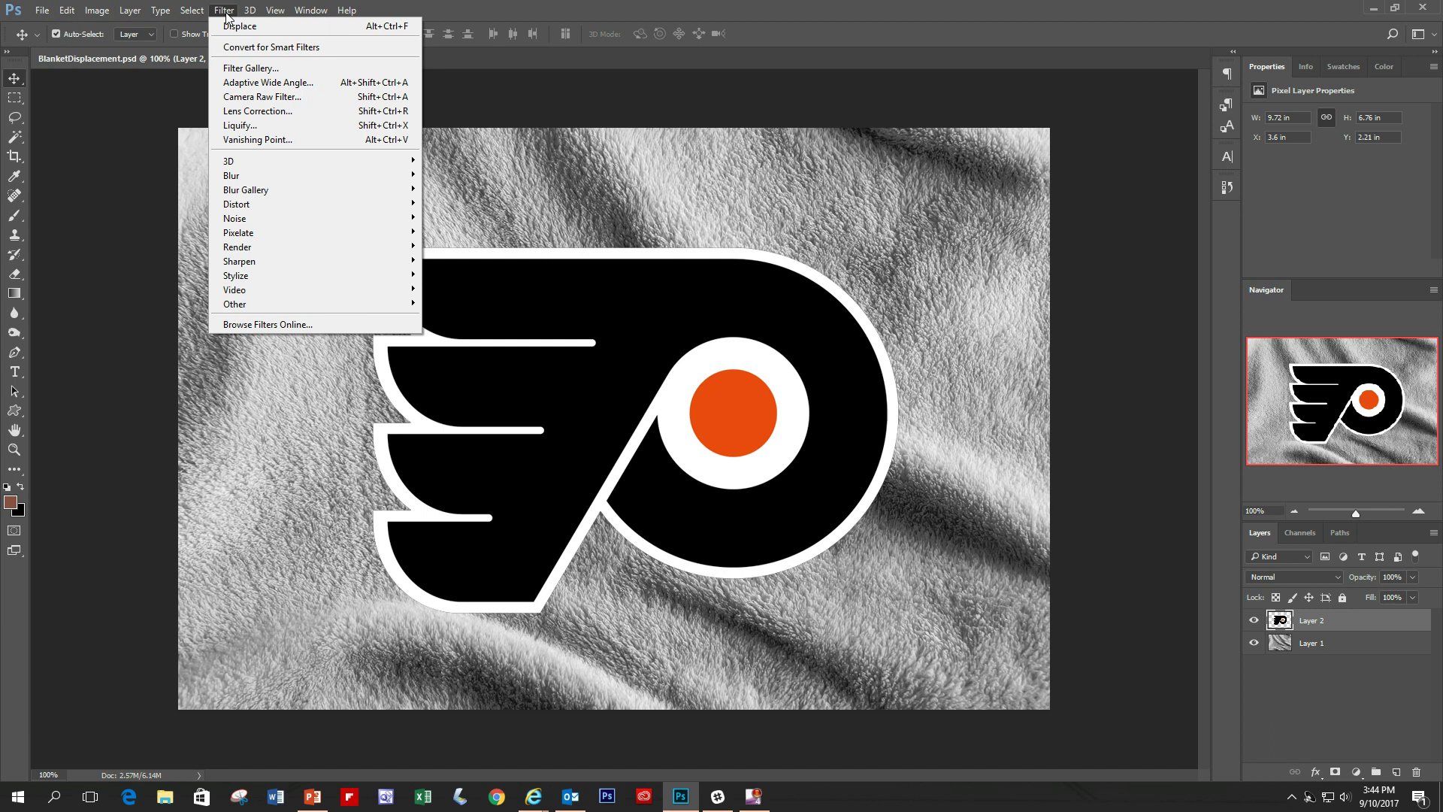
mouse_move(275, 205)
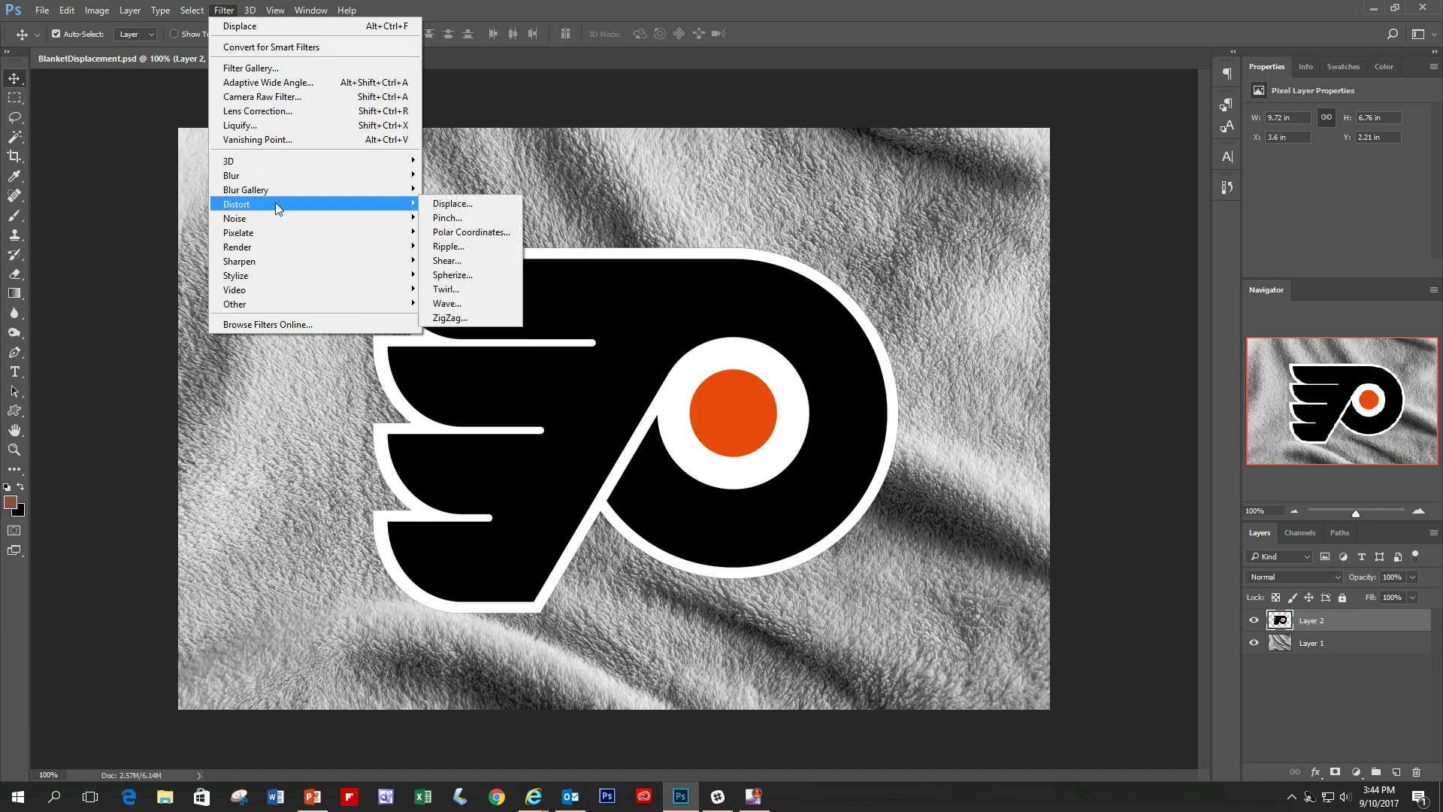
left_click(486, 205)
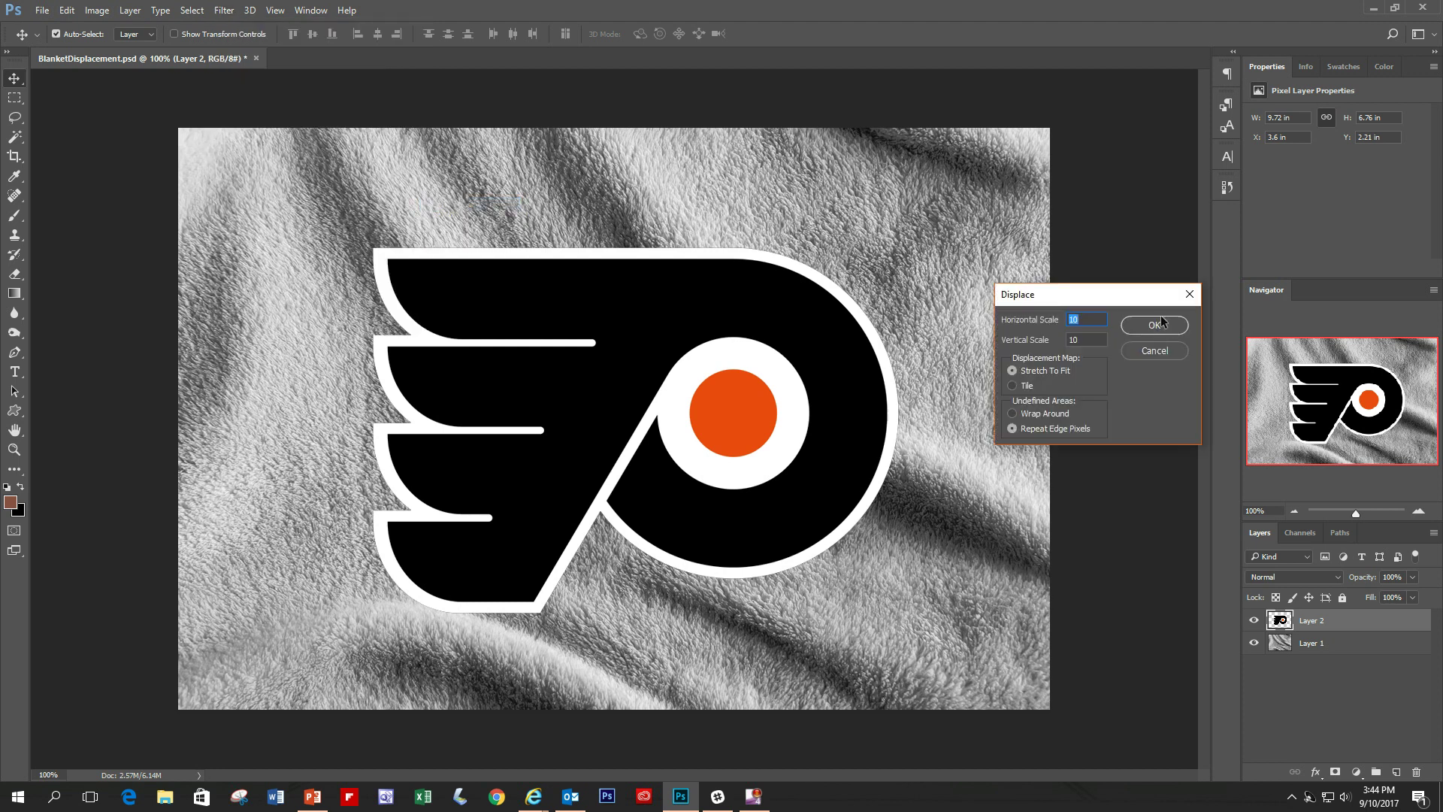
left_click_drag(1116, 302, 1126, 319)
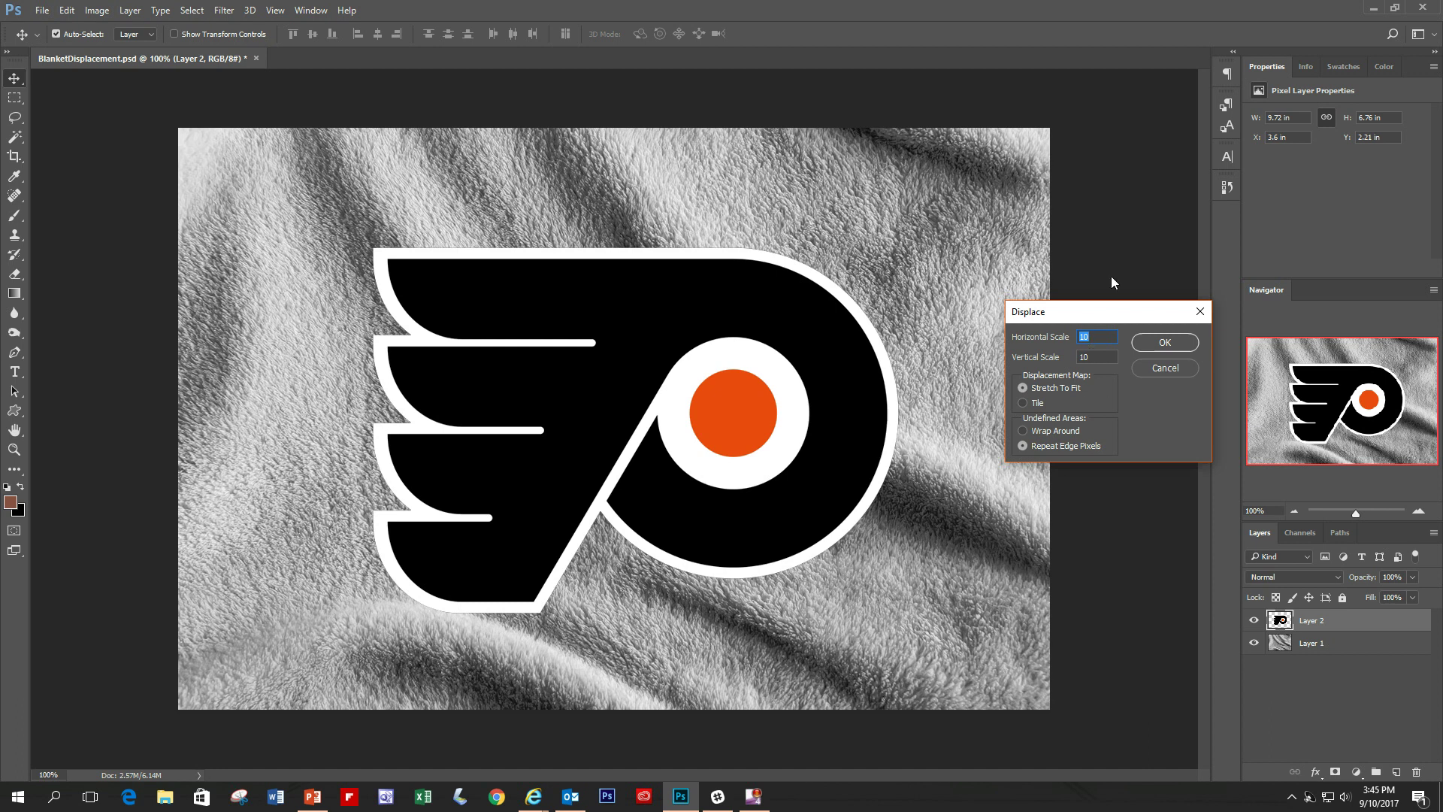
mouse_move(1129, 312)
left_mouse_down()
mouse_move(1102, 310)
mouse_move(1108, 330)
left_mouse_up()
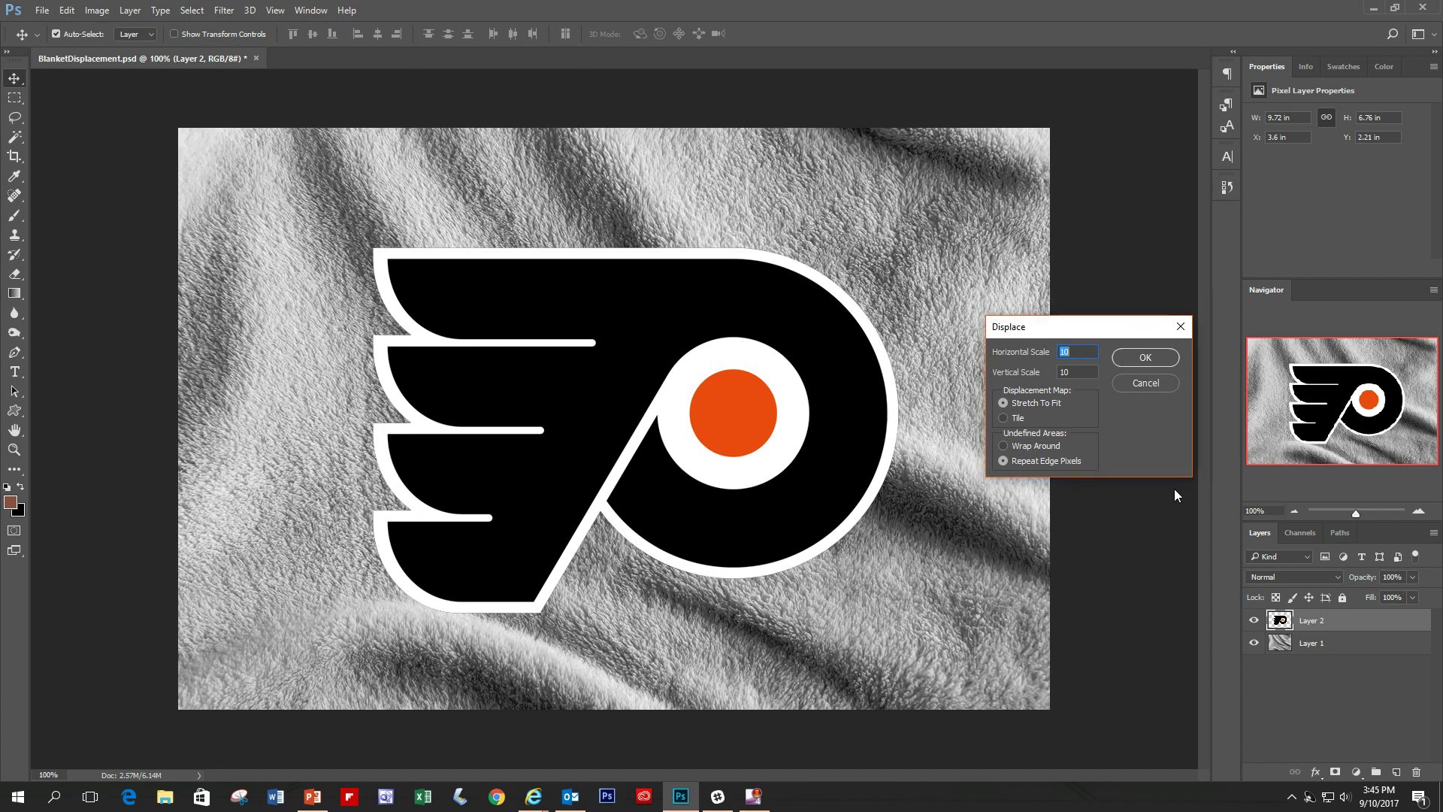
left_click(1145, 357)
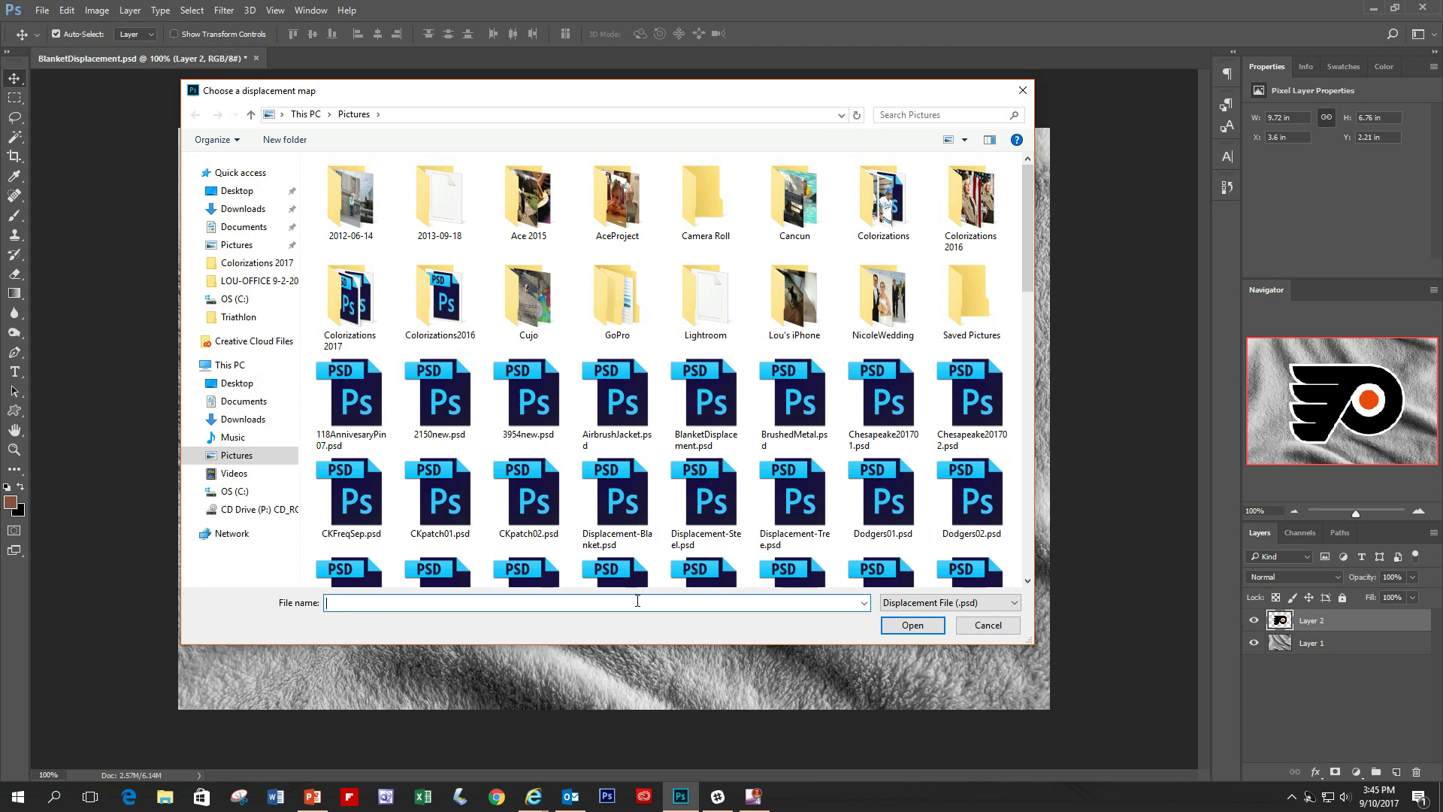
Choose BlanketDisplacement.psd from the Pictures folder as the displacement map and apply it to the logo
type("di")
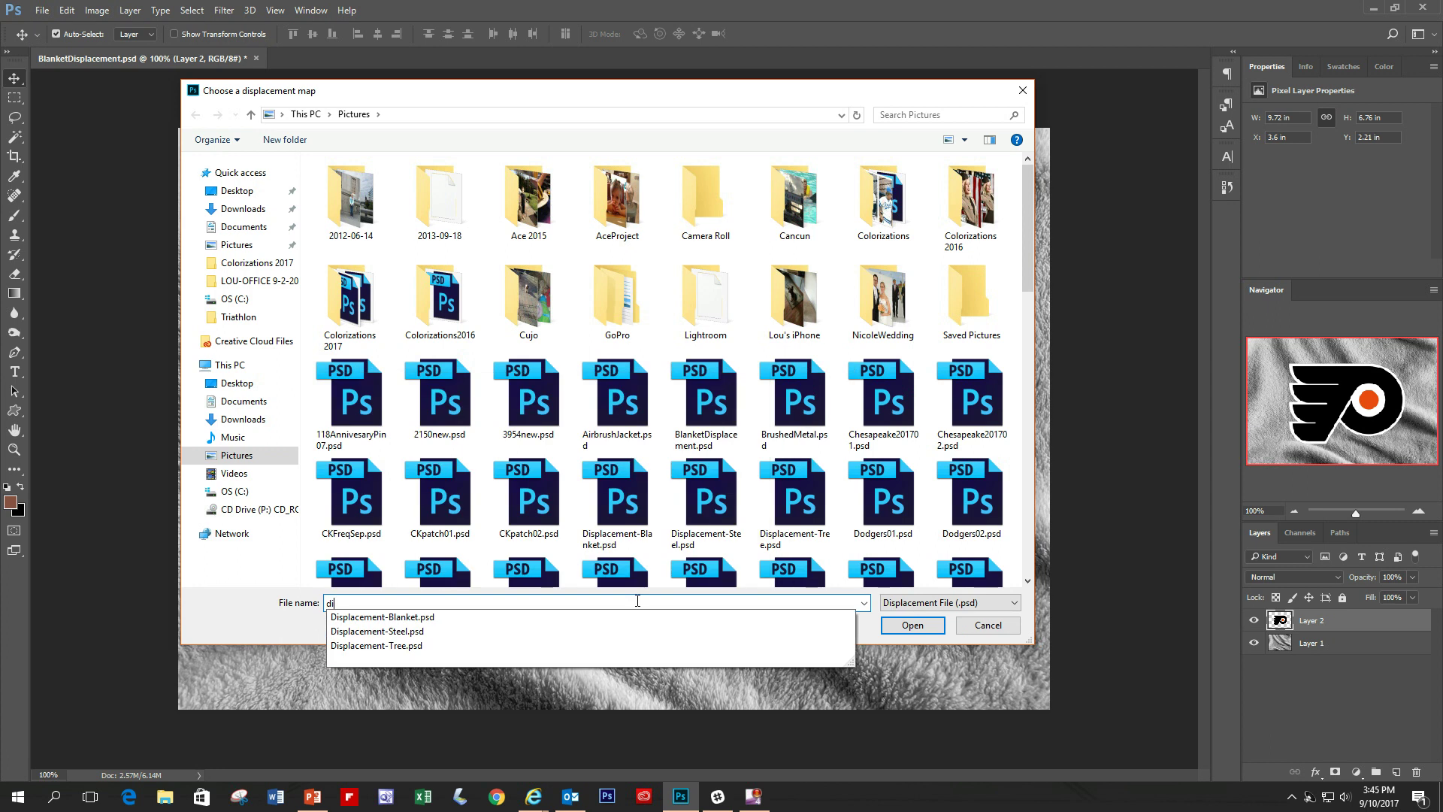
key("BackSpace")
key("BackSpace")
type("bl")
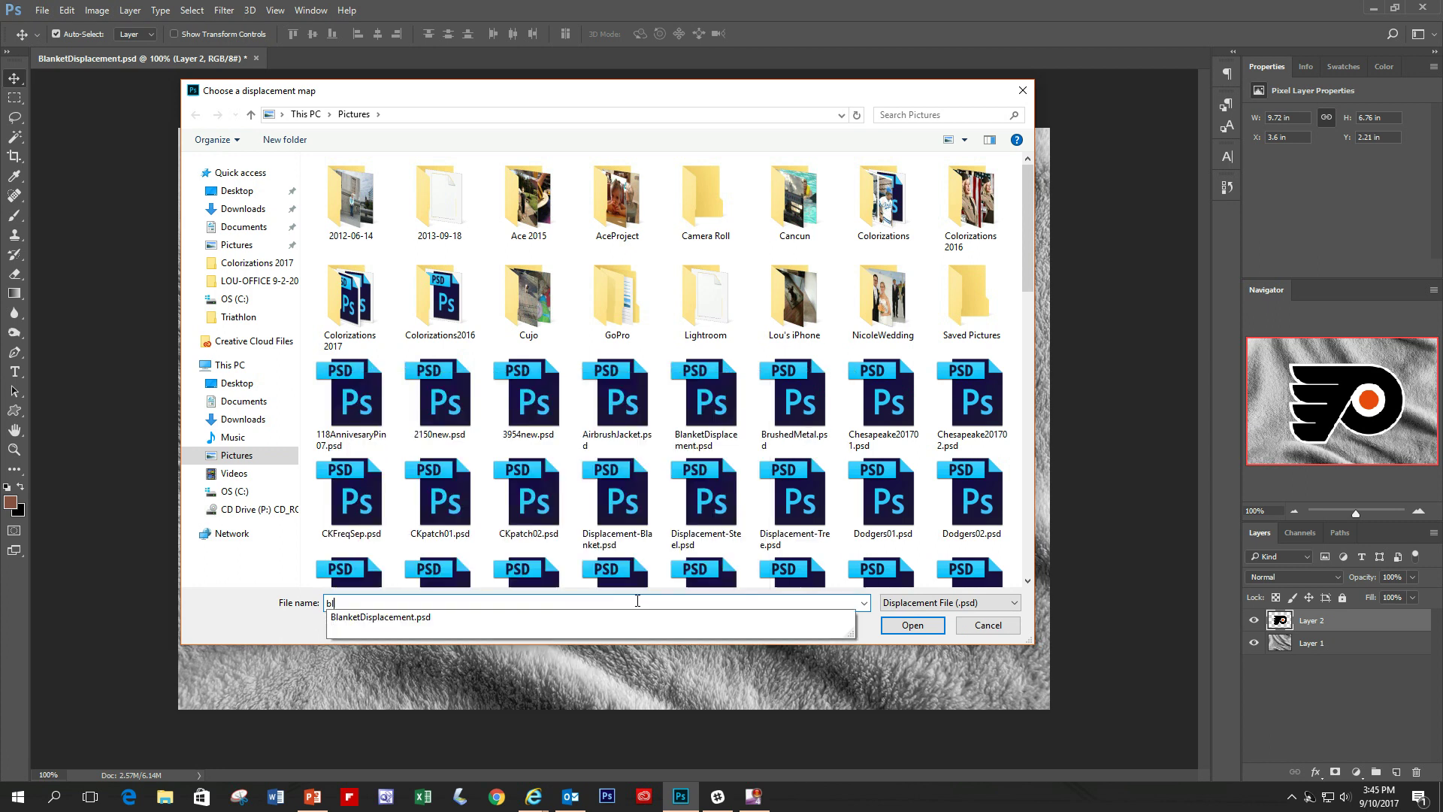
left_click(451, 626)
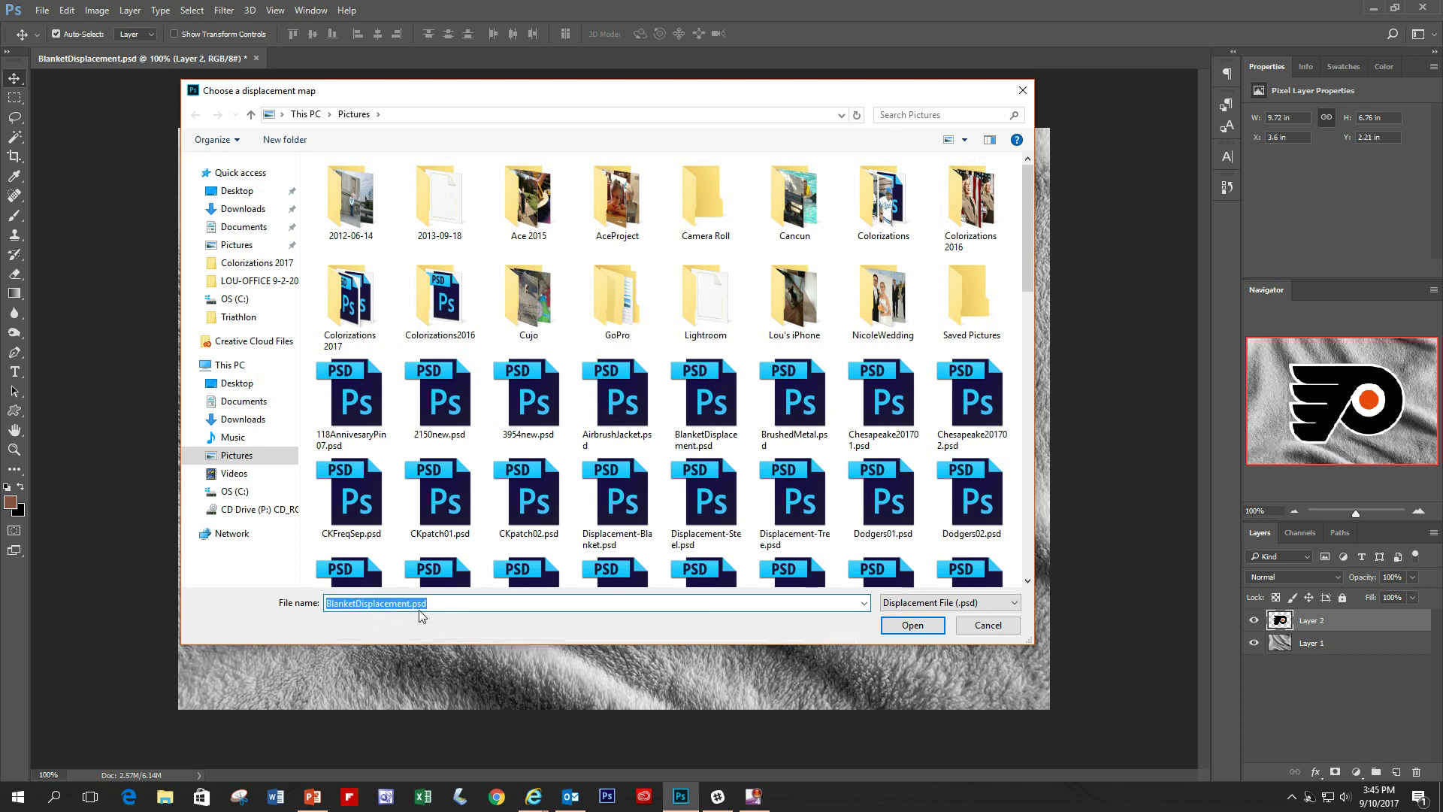
left_click(914, 630)
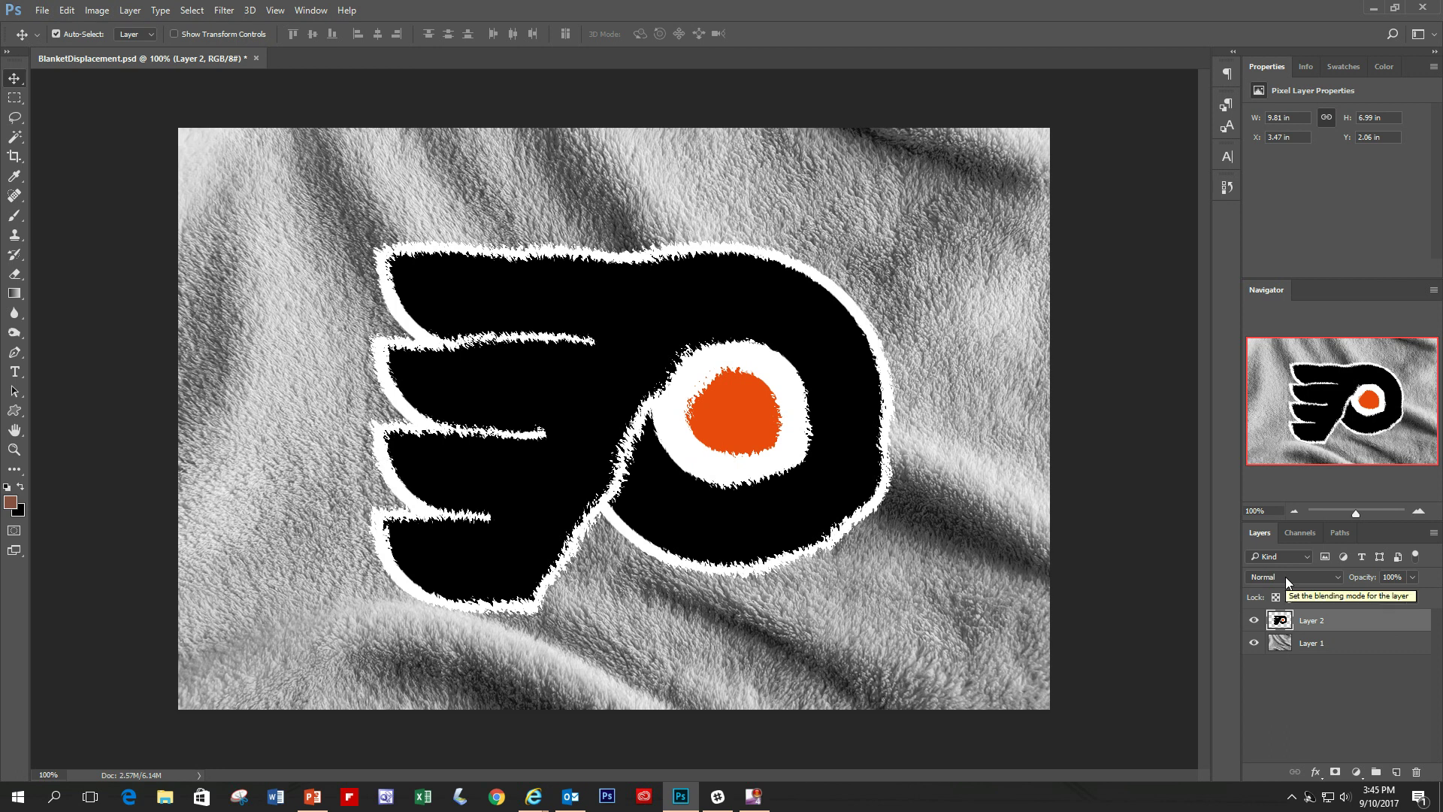
Preview the different blending modes on the logo layer and set it to Soft Light
left_click(1338, 576)
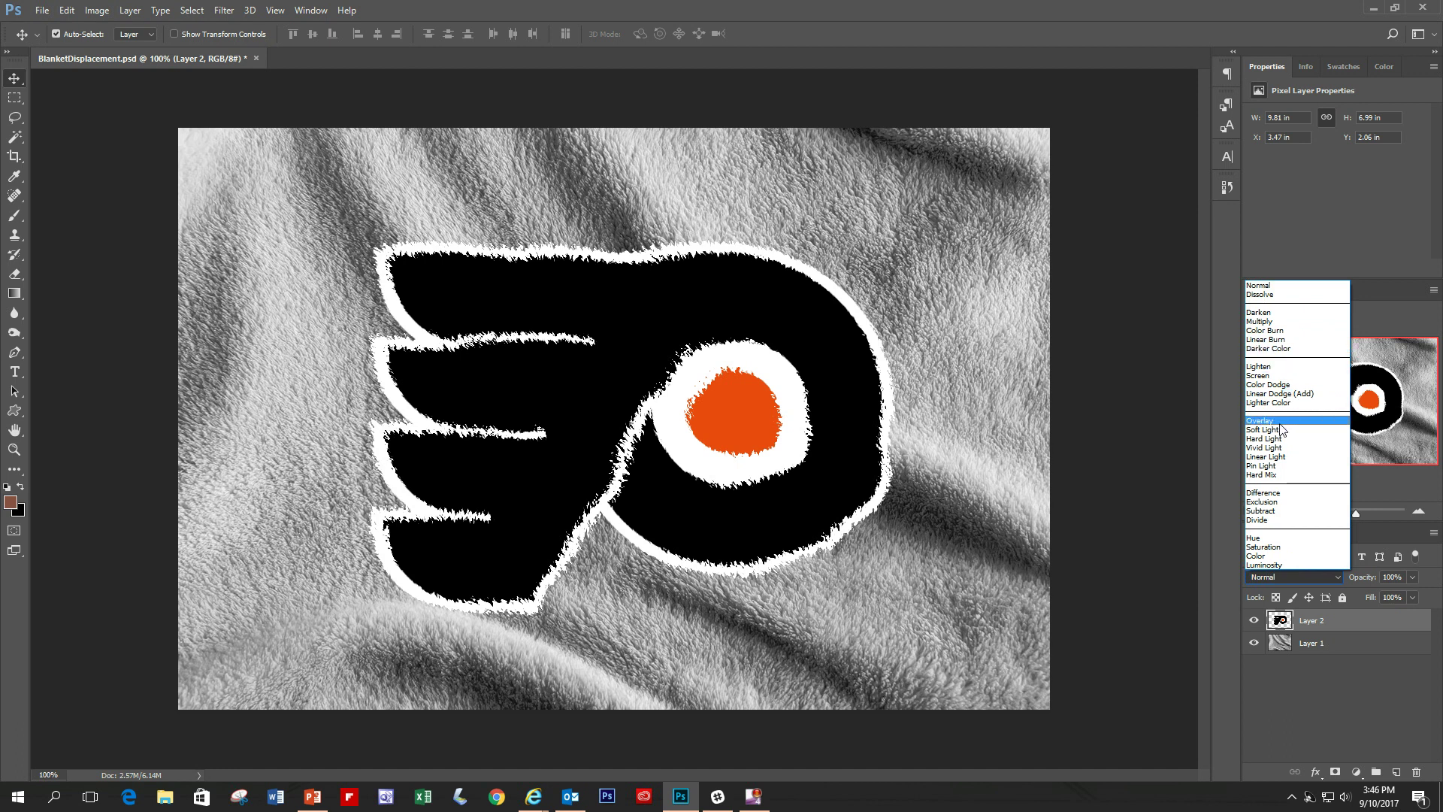
left_click(1278, 286)
left_click(1305, 579)
key("Escape")
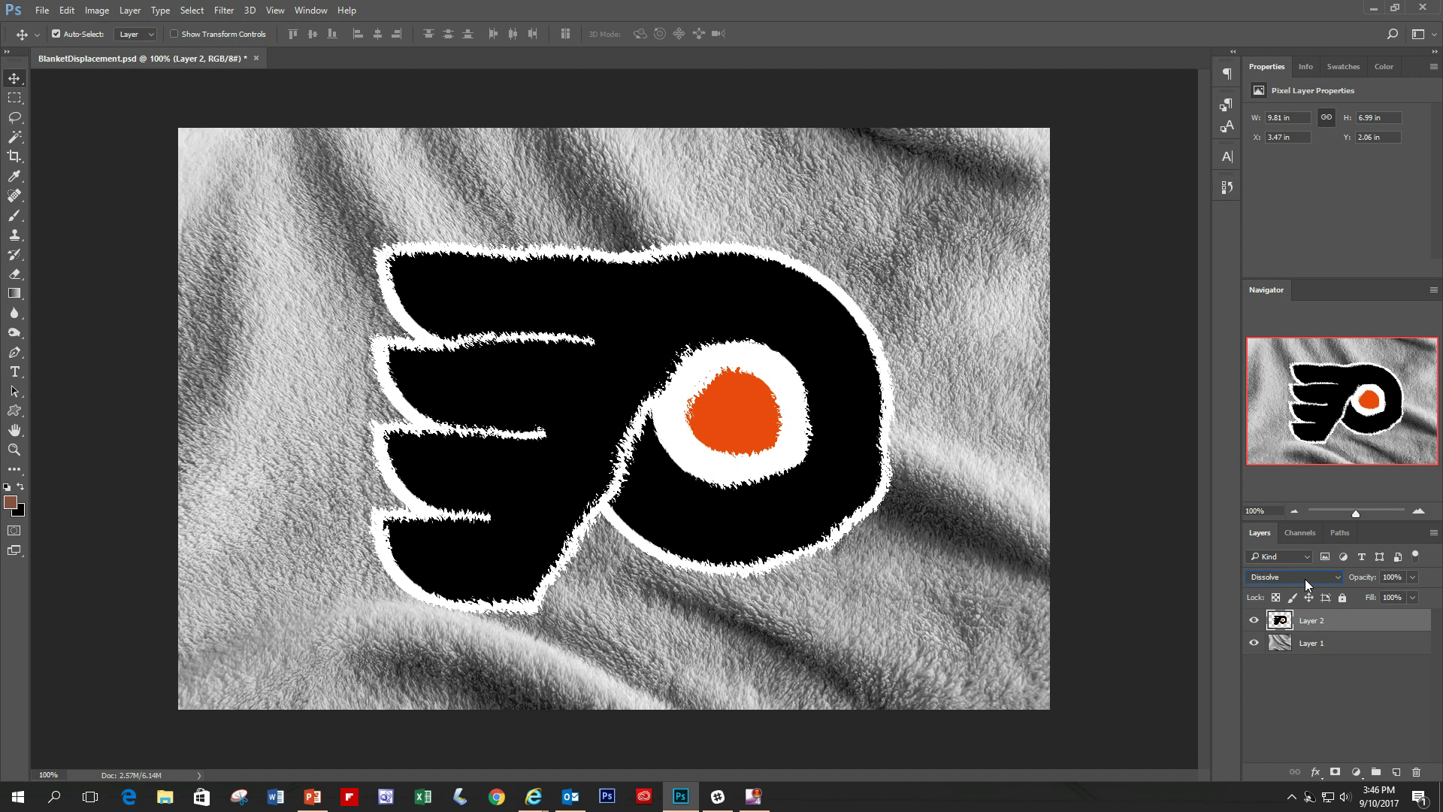
scroll(1305, 579, "down", 4)
scroll(1305, 579, "down", 3)
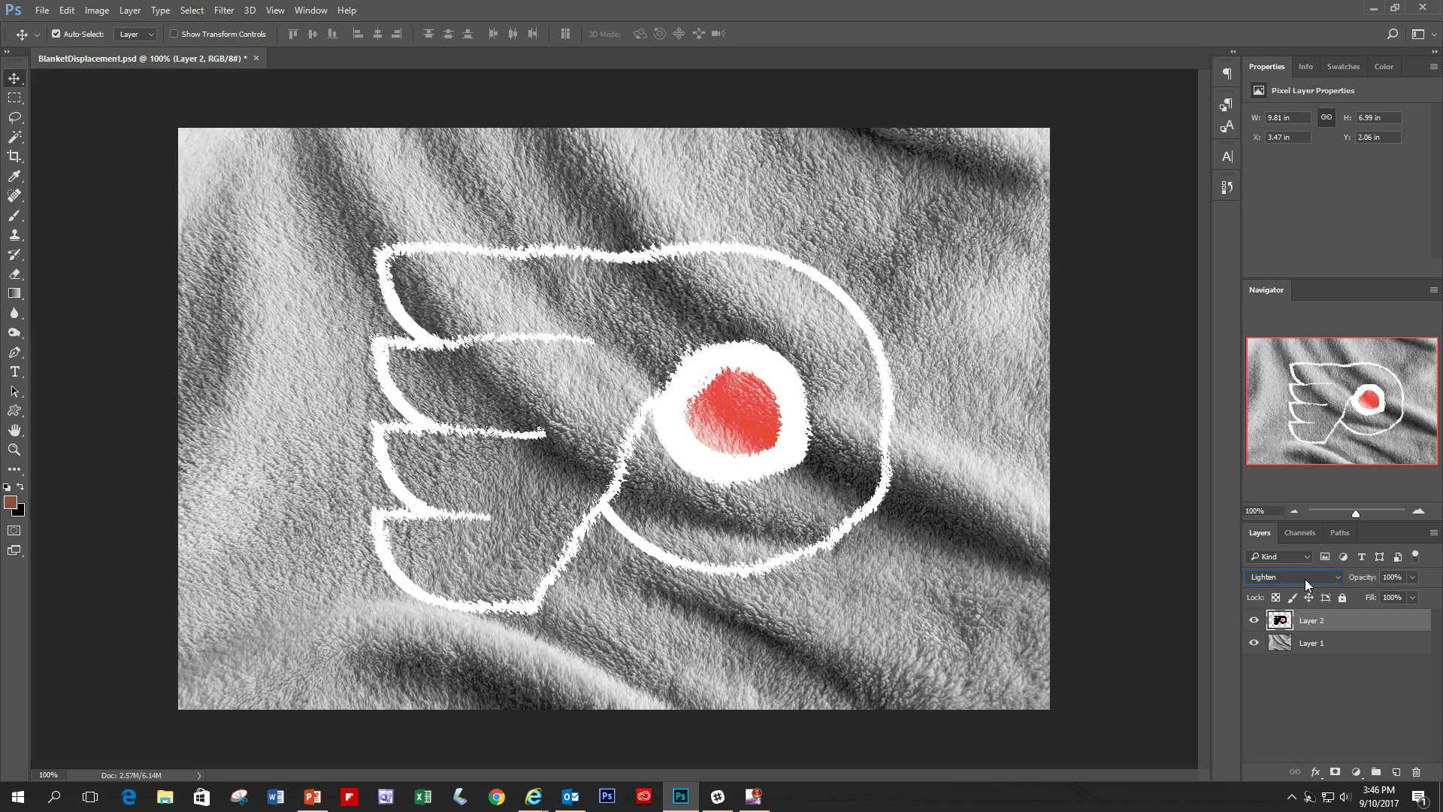
scroll(1305, 579, "down", 1)
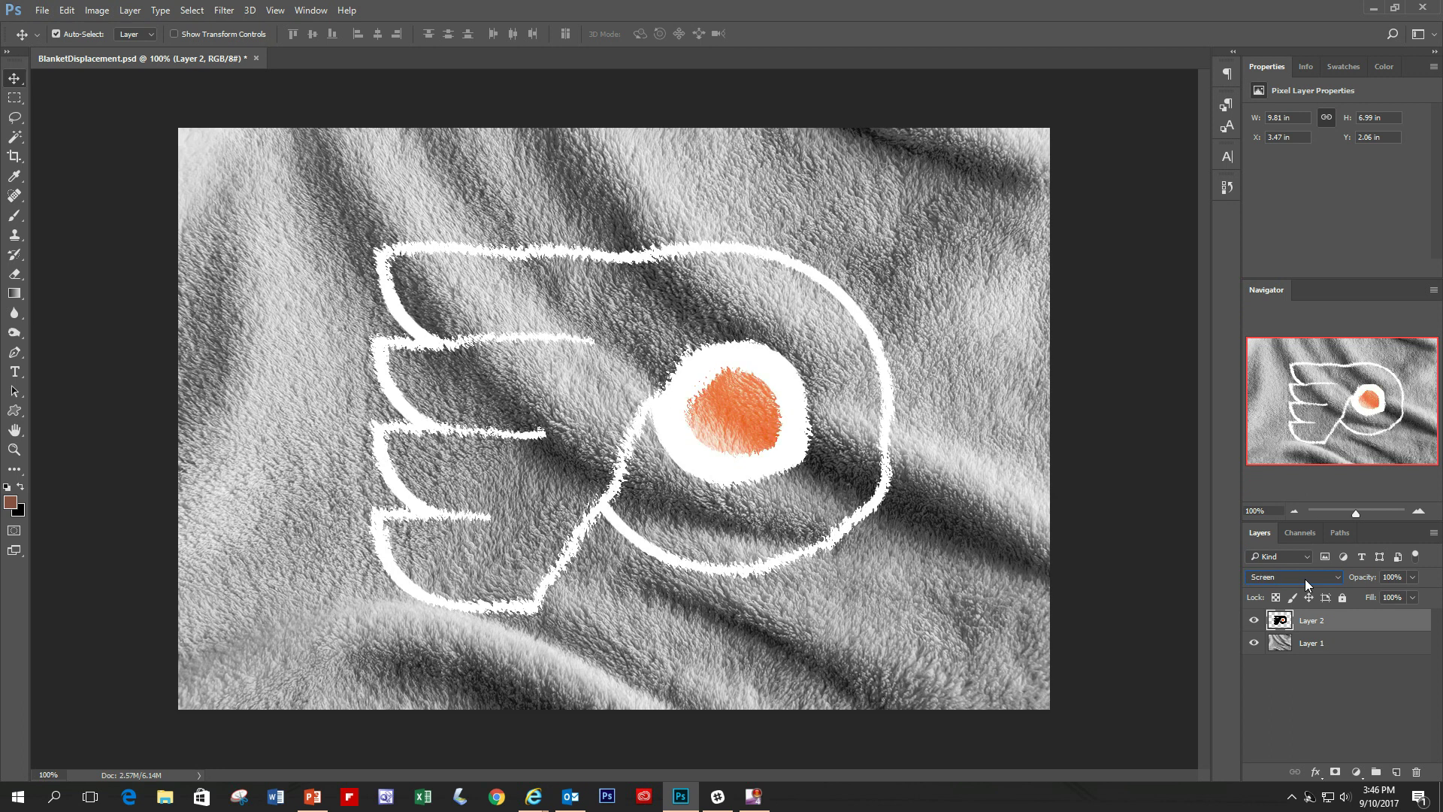
scroll(1305, 578, "down", 2)
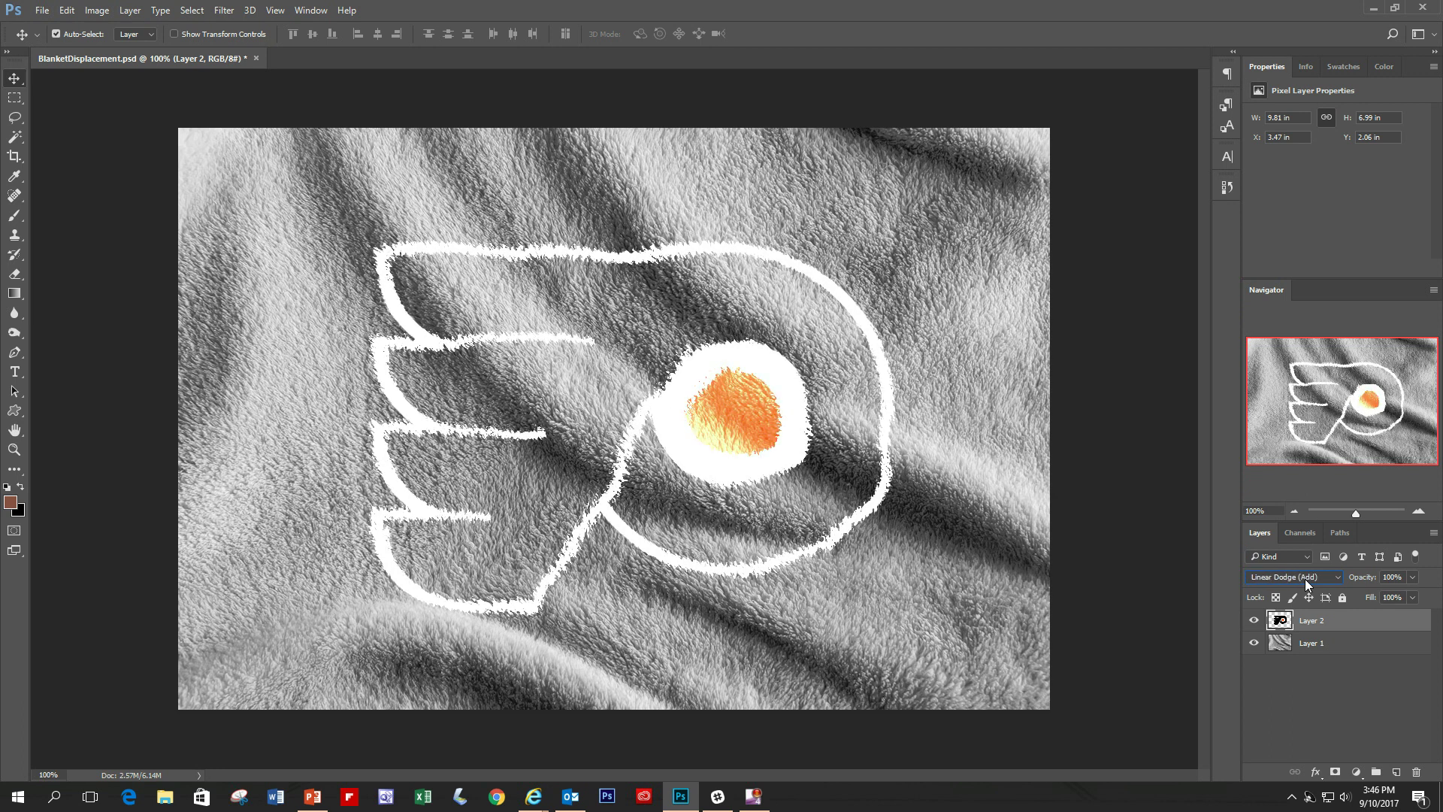
scroll(1305, 579, "down", 2)
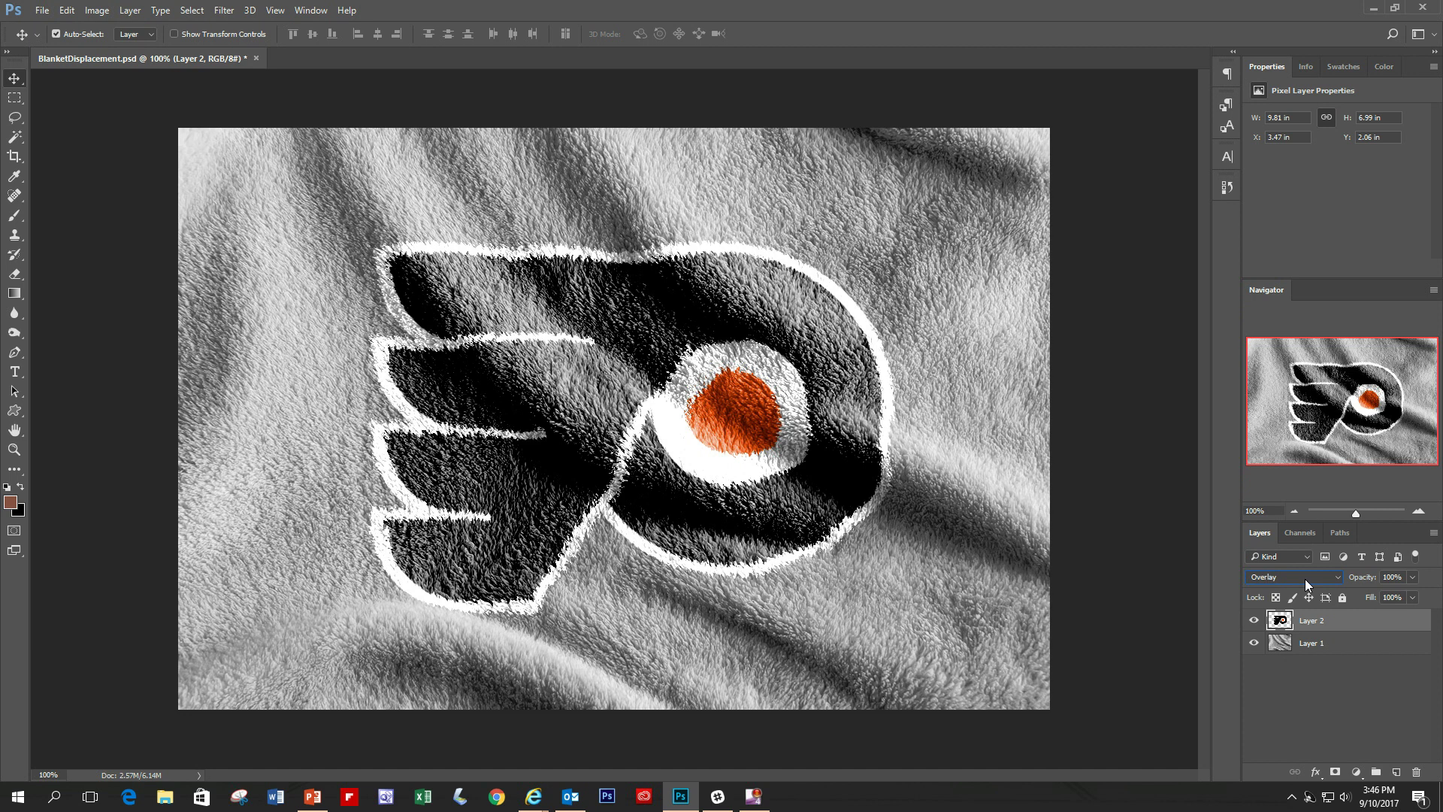
scroll(1305, 579, "down", 1)
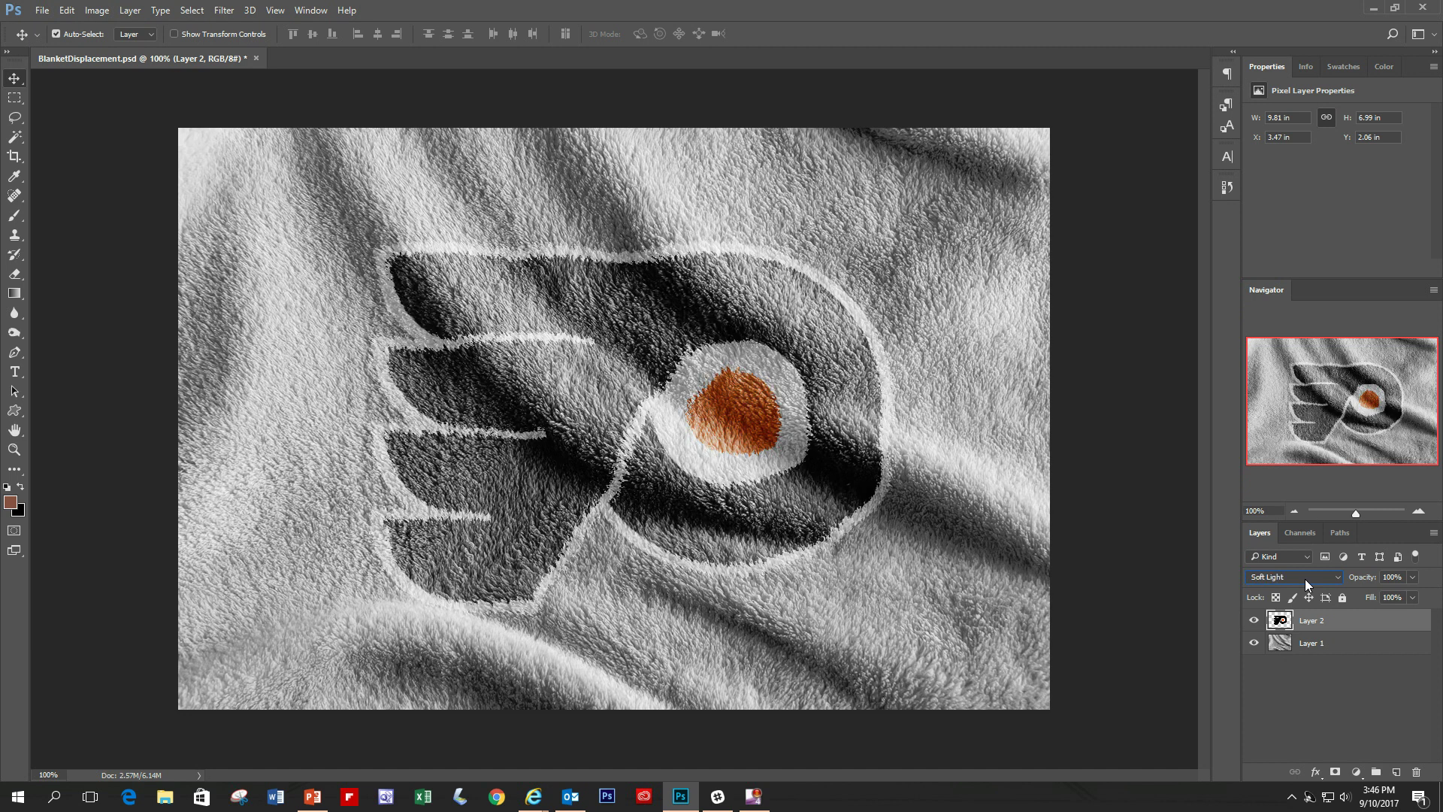
scroll(1305, 579, "down", 1)
scroll(1305, 579, "up", 1)
scroll(1305, 579, "down", 2)
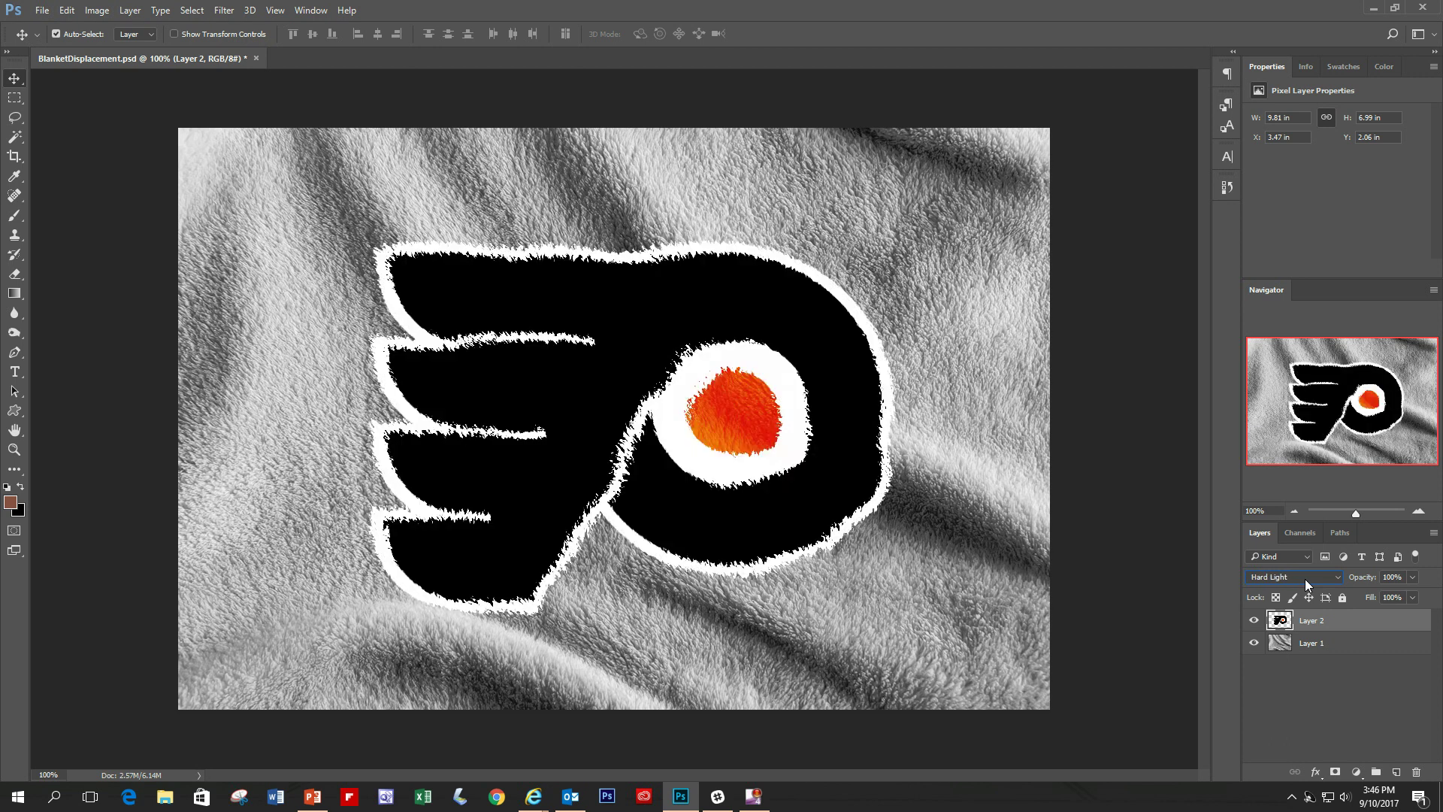
scroll(1305, 579, "up", 2)
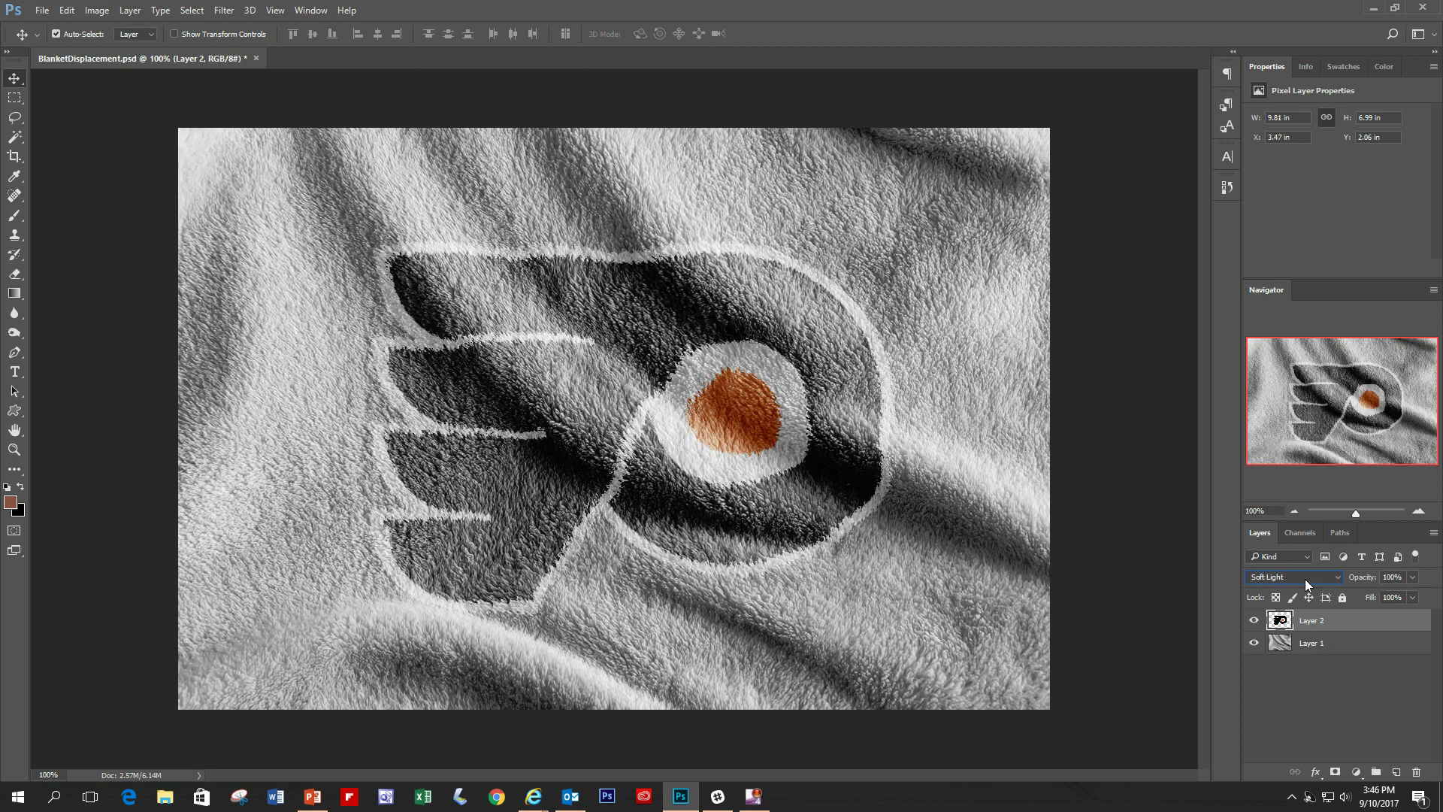
left_click(1350, 630)
left_click(1347, 626)
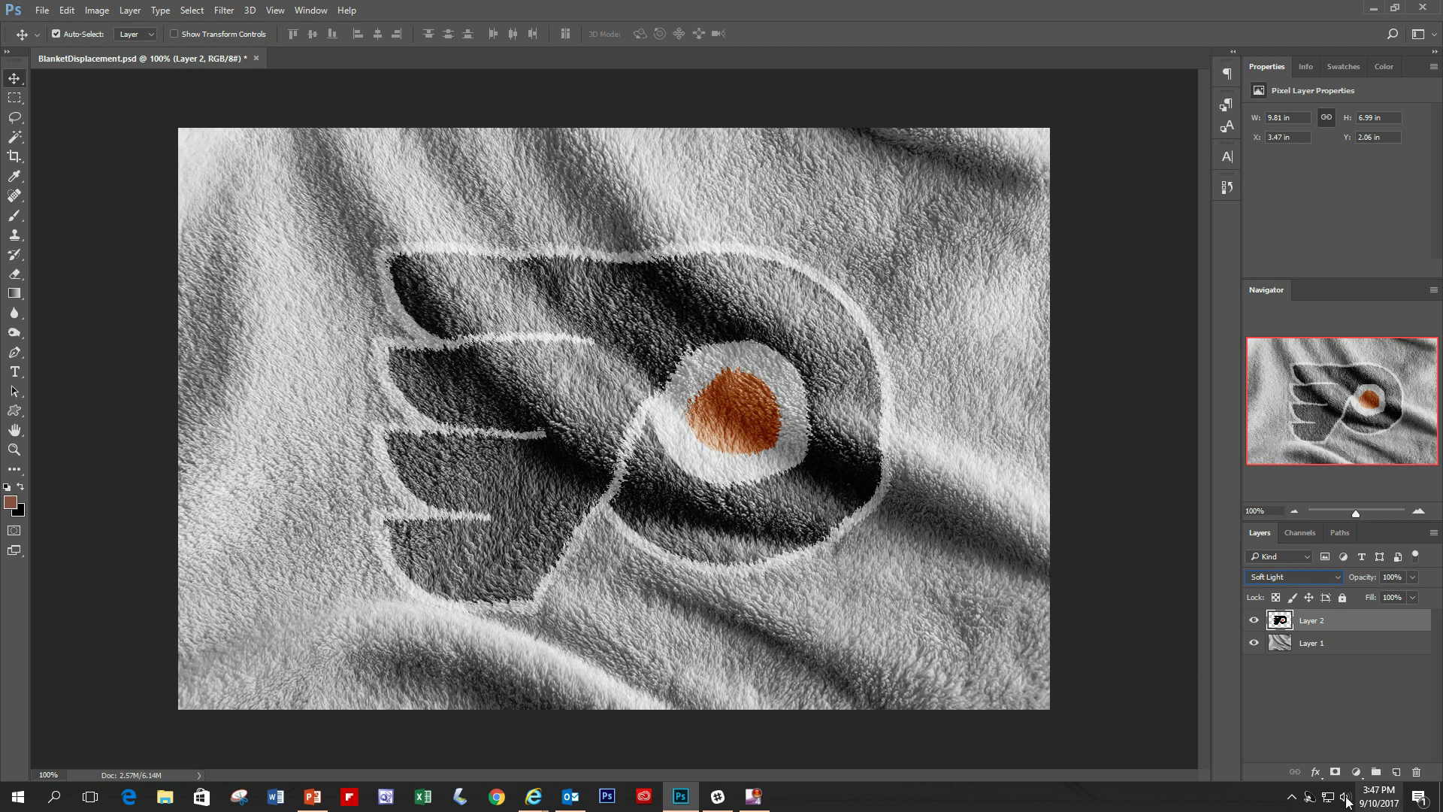
Add a black (000000) Solid Color fill layer above the logo and invert its layer mask to hide the fill
left_click(1356, 772)
left_click(1382, 449)
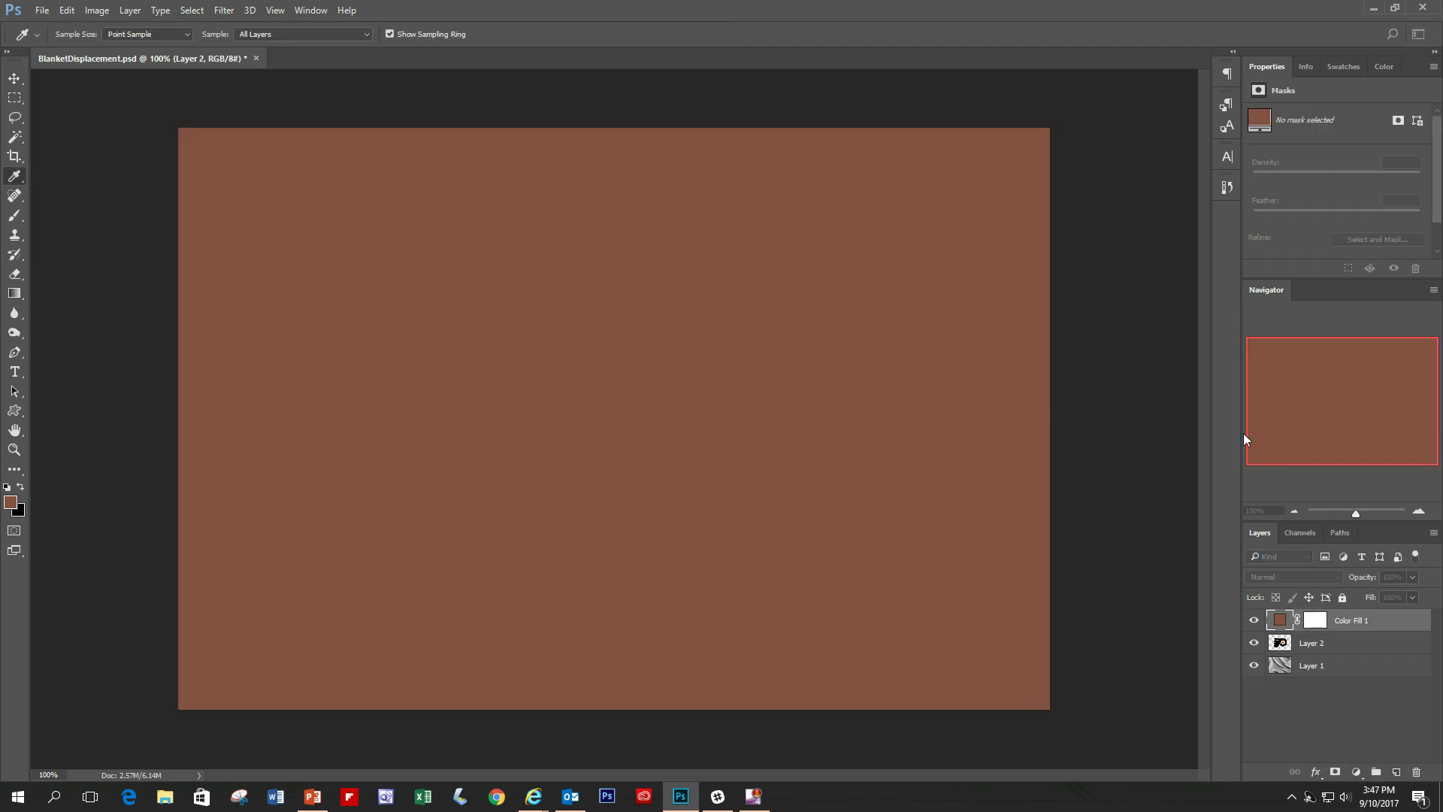
type("000000")
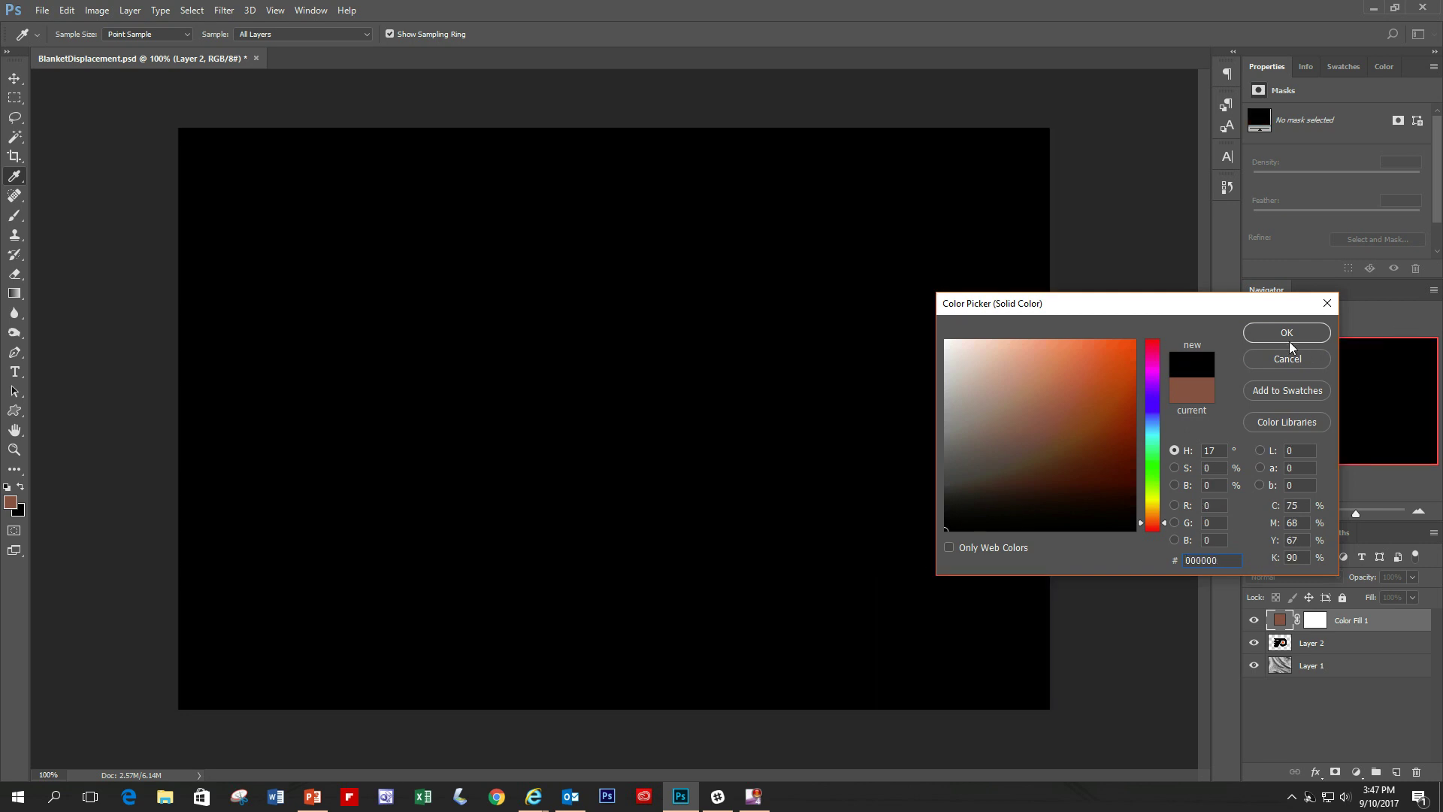
left_click(1289, 335)
left_click(1323, 623)
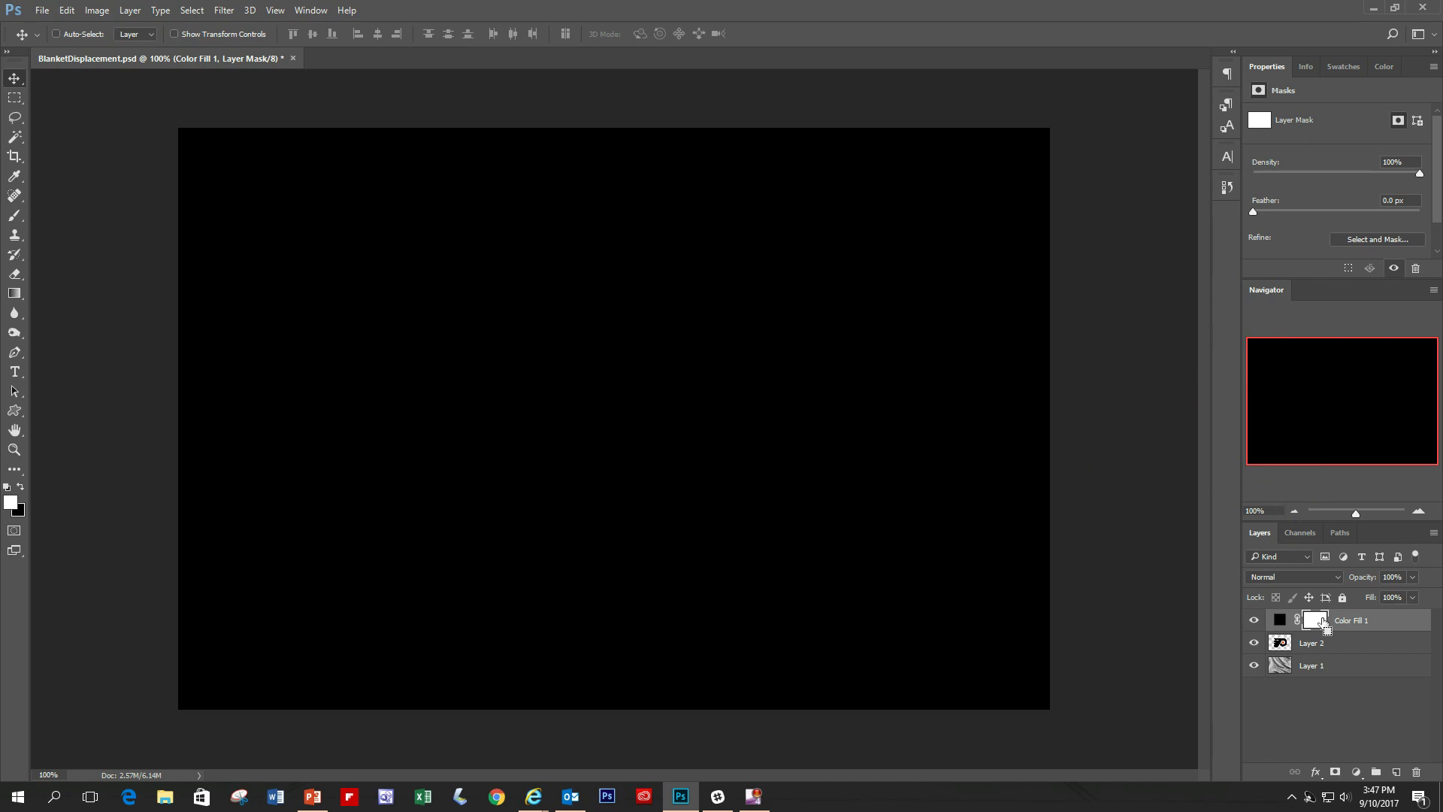
key("ctrl+i")
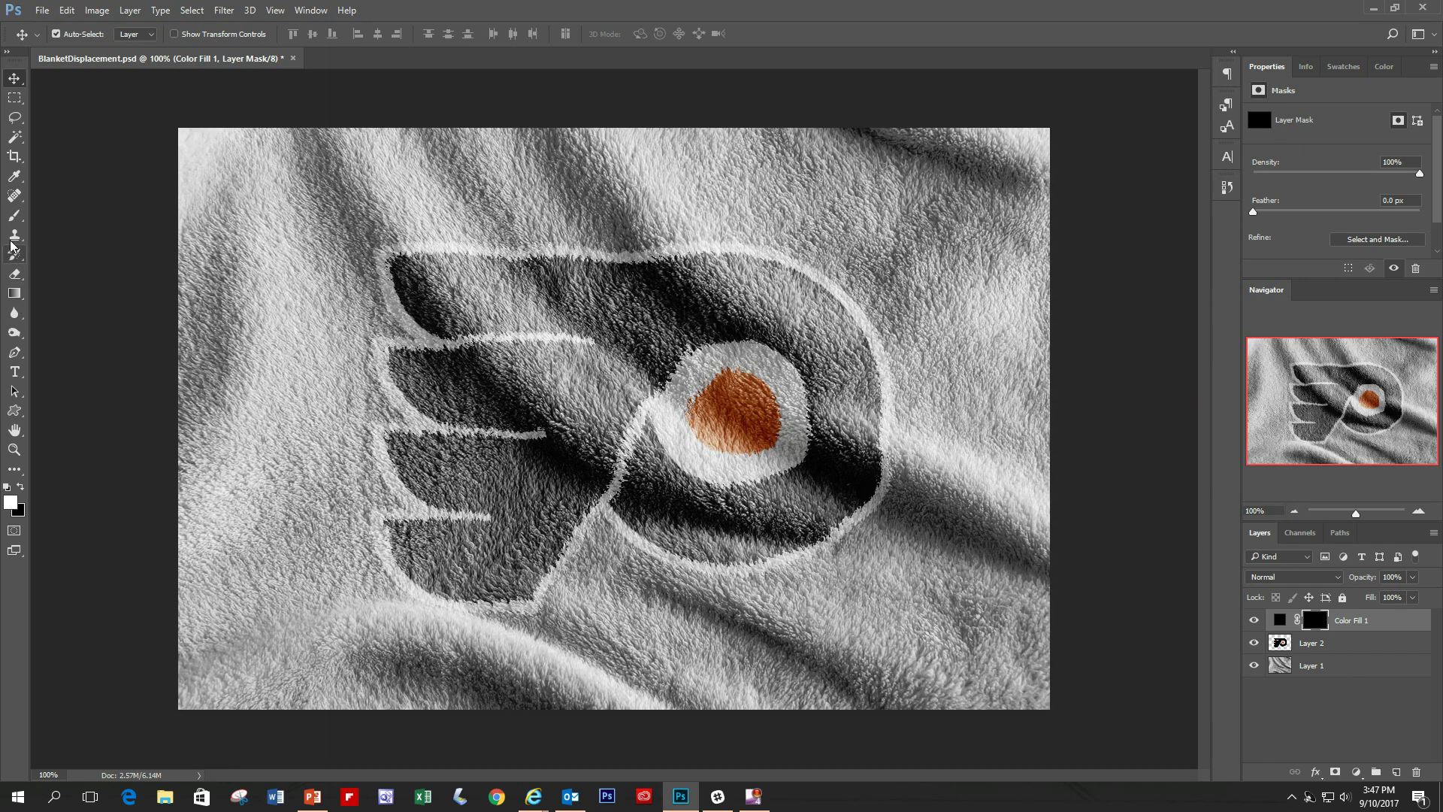
Brush white on the fill layer's mask across the logo's wing area and set the layer's blending mode to Soft Light
left_click(15, 216)
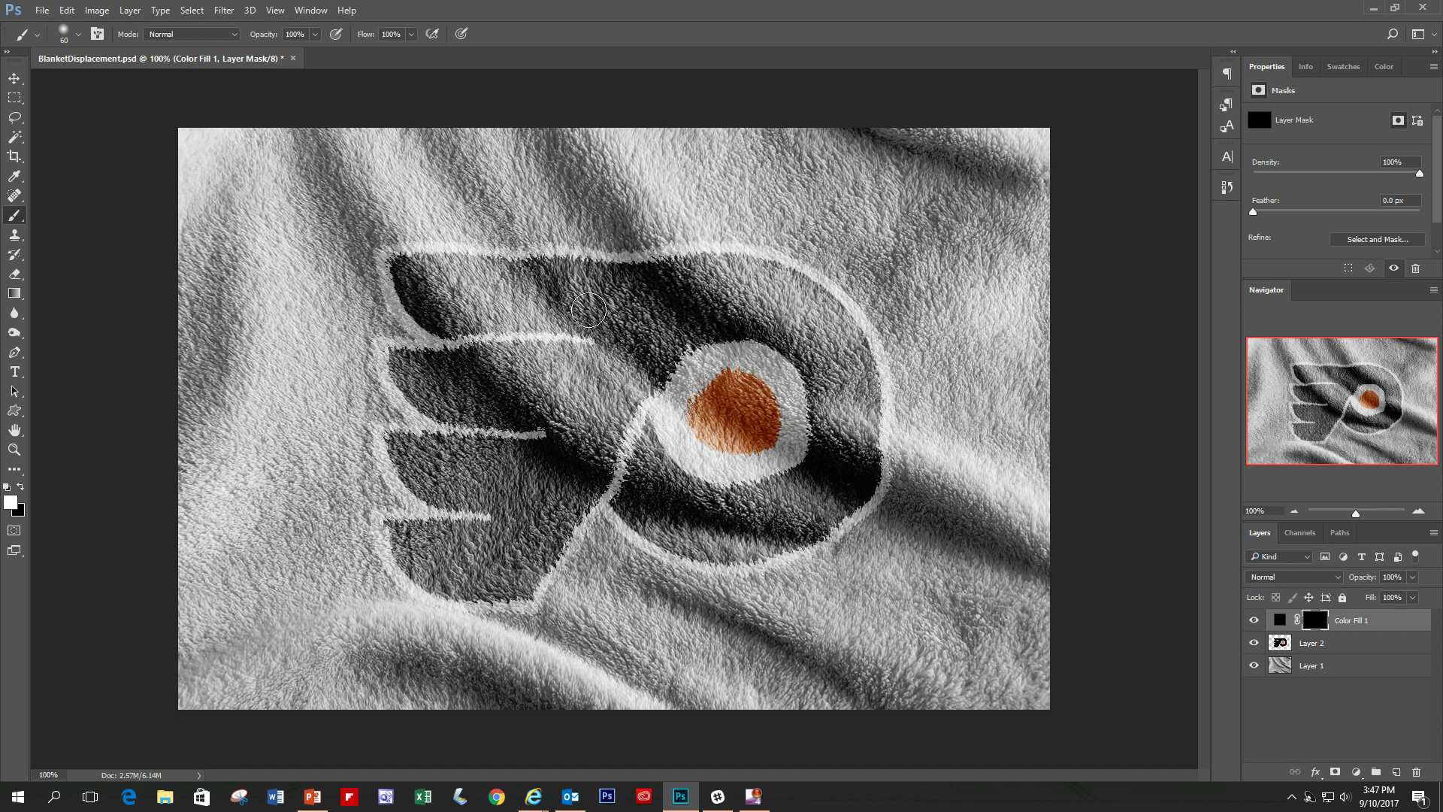
mouse_move(472, 304)
left_mouse_down()
mouse_move(611, 299)
mouse_move(637, 307)
mouse_move(641, 338)
mouse_move(615, 375)
mouse_move(456, 384)
mouse_move(599, 411)
mouse_move(573, 466)
mouse_move(464, 472)
mouse_move(530, 503)
mouse_move(520, 554)
mouse_move(456, 561)
mouse_move(511, 546)
mouse_move(563, 481)
left_mouse_up()
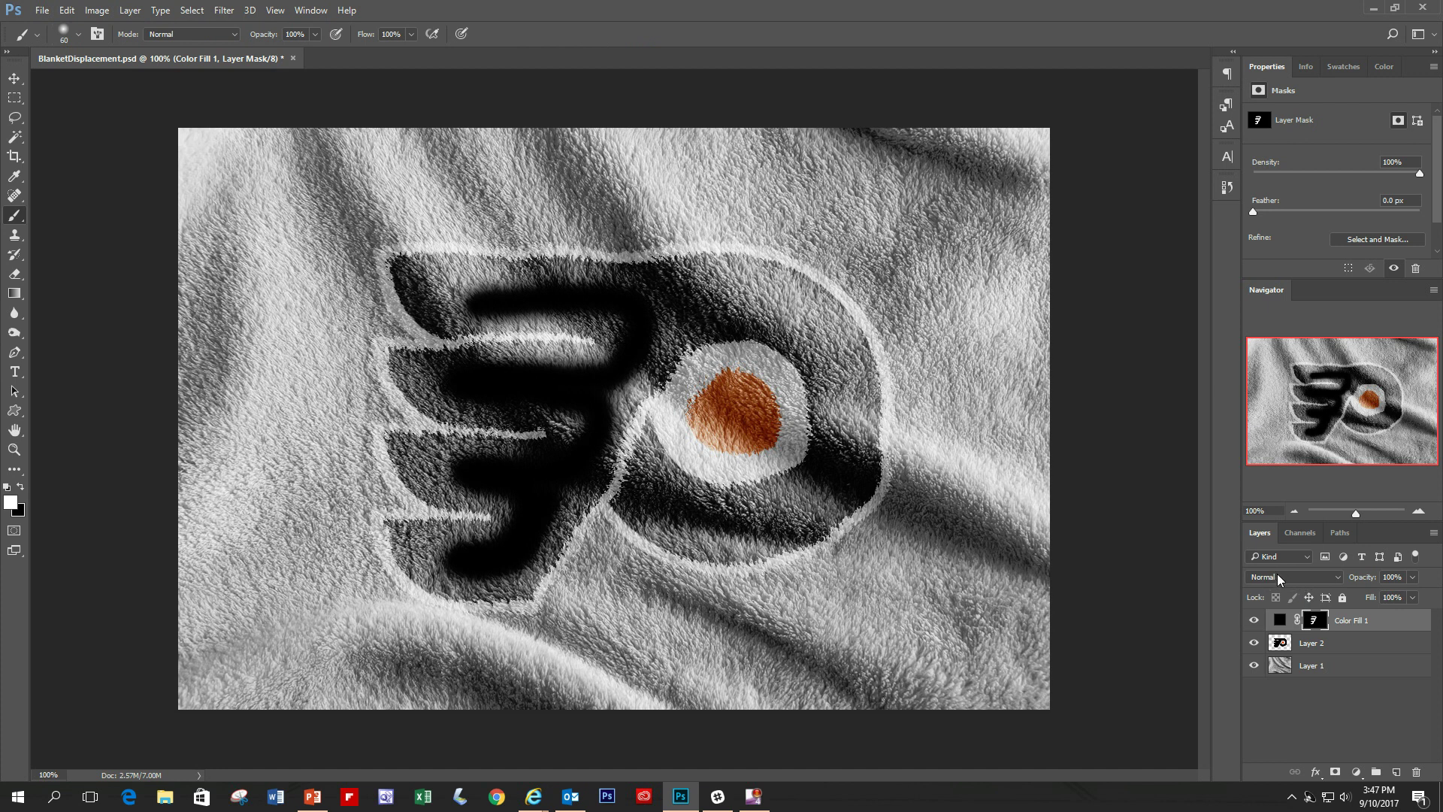
left_click(1341, 578)
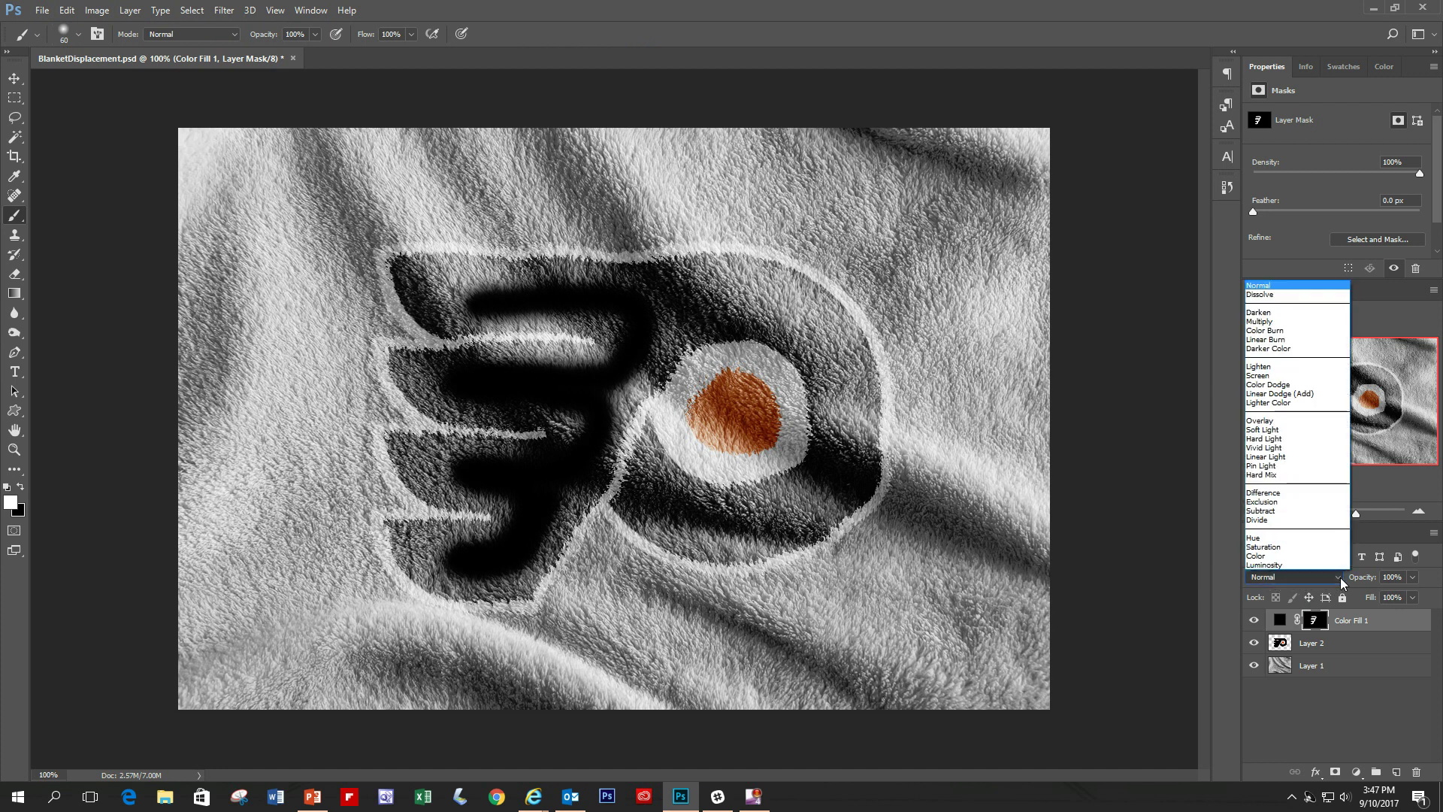
left_click(1271, 430)
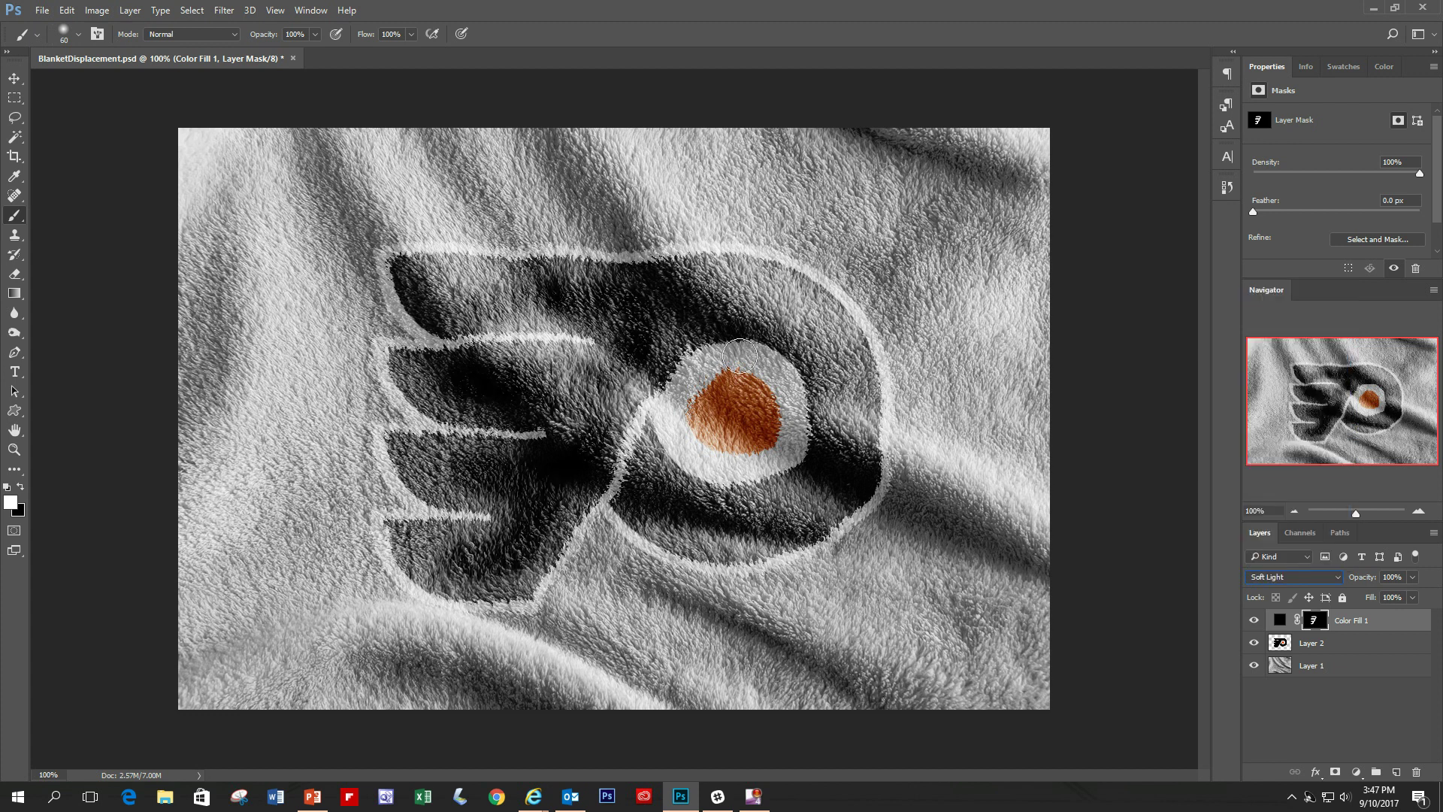
Paint the remaining black areas of the wings and ring on the fill layer's mask, and compare with the layer hidden and shown
mouse_move(439, 280)
left_mouse_down()
mouse_move(739, 280)
mouse_move(713, 296)
mouse_move(777, 307)
mouse_move(732, 277)
mouse_move(806, 303)
mouse_move(836, 324)
mouse_move(865, 431)
mouse_move(849, 454)
mouse_move(794, 314)
mouse_move(809, 313)
mouse_move(846, 425)
mouse_move(827, 471)
mouse_move(792, 489)
mouse_move(782, 515)
mouse_move(842, 478)
mouse_move(801, 528)
mouse_move(757, 544)
mouse_move(673, 530)
mouse_move(637, 465)
mouse_move(645, 455)
mouse_move(674, 495)
mouse_move(741, 506)
mouse_move(791, 491)
left_mouse_up()
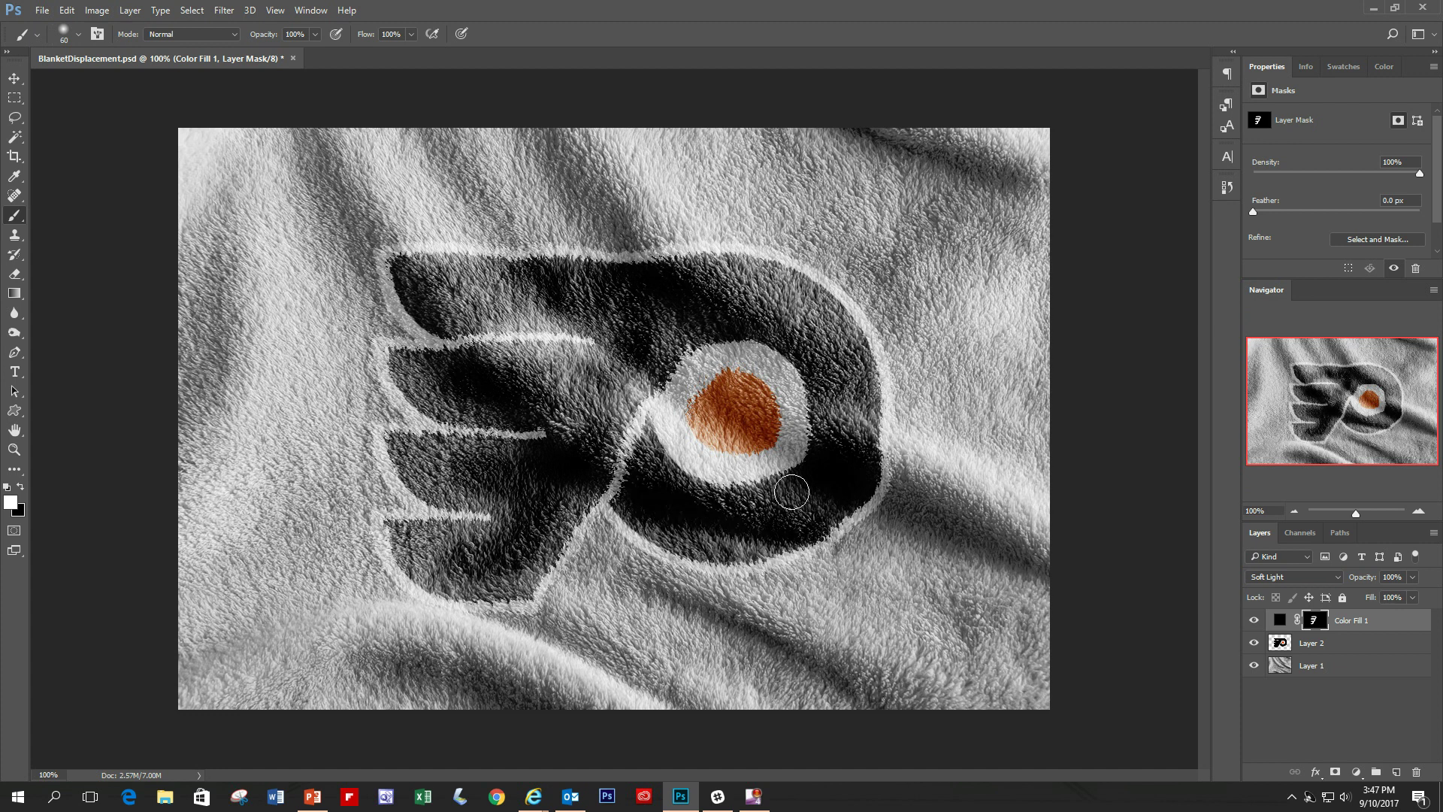
mouse_move(618, 385)
left_mouse_down()
mouse_move(526, 376)
mouse_move(551, 364)
mouse_move(414, 373)
mouse_move(464, 407)
mouse_move(585, 400)
mouse_move(508, 367)
mouse_move(589, 375)
mouse_move(609, 450)
mouse_move(622, 385)
mouse_move(554, 477)
mouse_move(488, 454)
mouse_move(408, 453)
mouse_move(426, 480)
mouse_move(518, 522)
mouse_move(491, 543)
mouse_move(413, 539)
mouse_move(456, 572)
mouse_move(492, 580)
mouse_move(583, 493)
mouse_move(534, 547)
mouse_move(458, 573)
mouse_move(415, 560)
mouse_move(536, 506)
mouse_move(604, 388)
mouse_move(515, 391)
mouse_move(570, 389)
mouse_move(615, 363)
mouse_move(569, 307)
mouse_move(479, 313)
mouse_move(583, 315)
mouse_move(432, 290)
mouse_move(757, 294)
mouse_move(822, 339)
mouse_move(842, 433)
mouse_move(773, 518)
mouse_move(708, 525)
mouse_move(681, 498)
mouse_move(809, 496)
left_mouse_up()
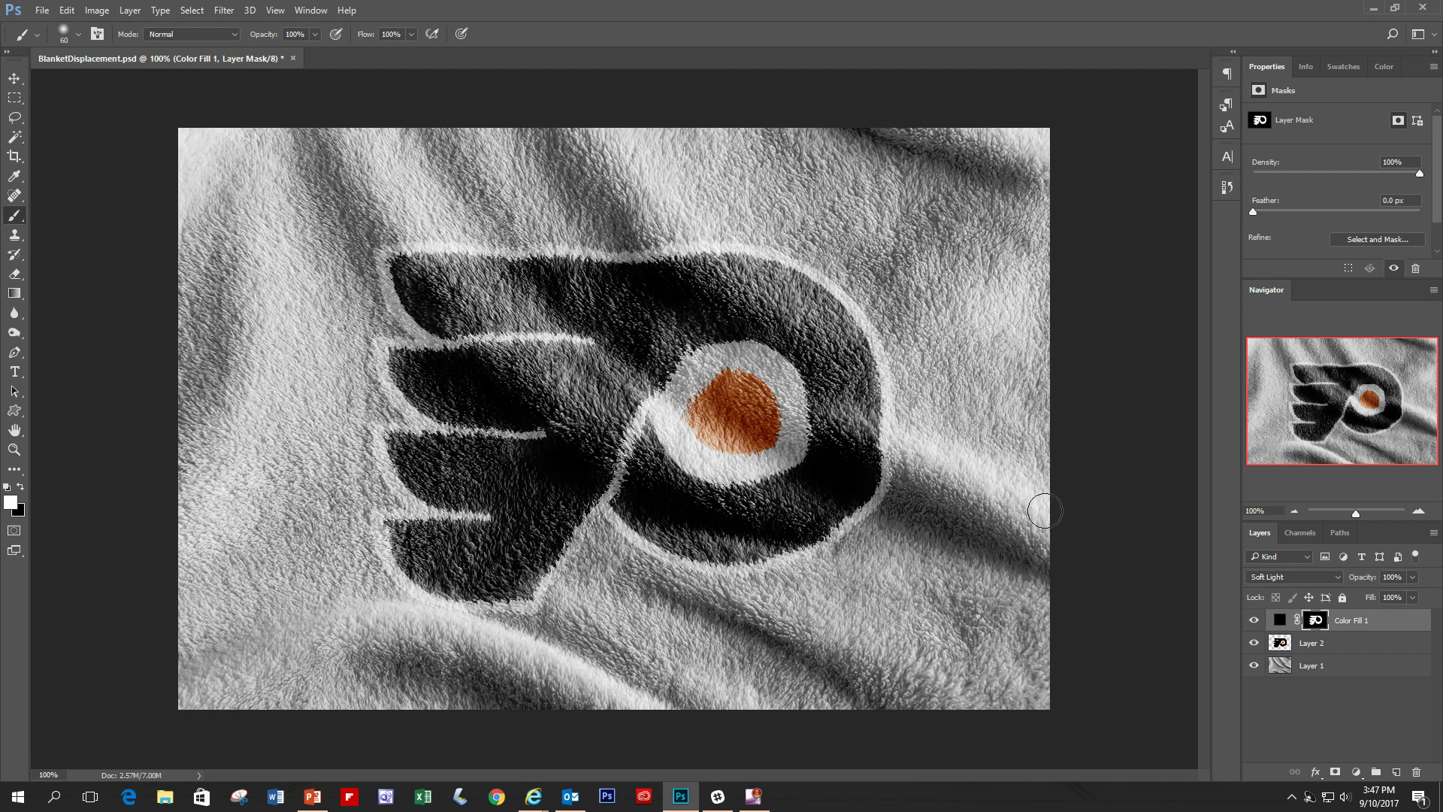
left_click(1253, 621)
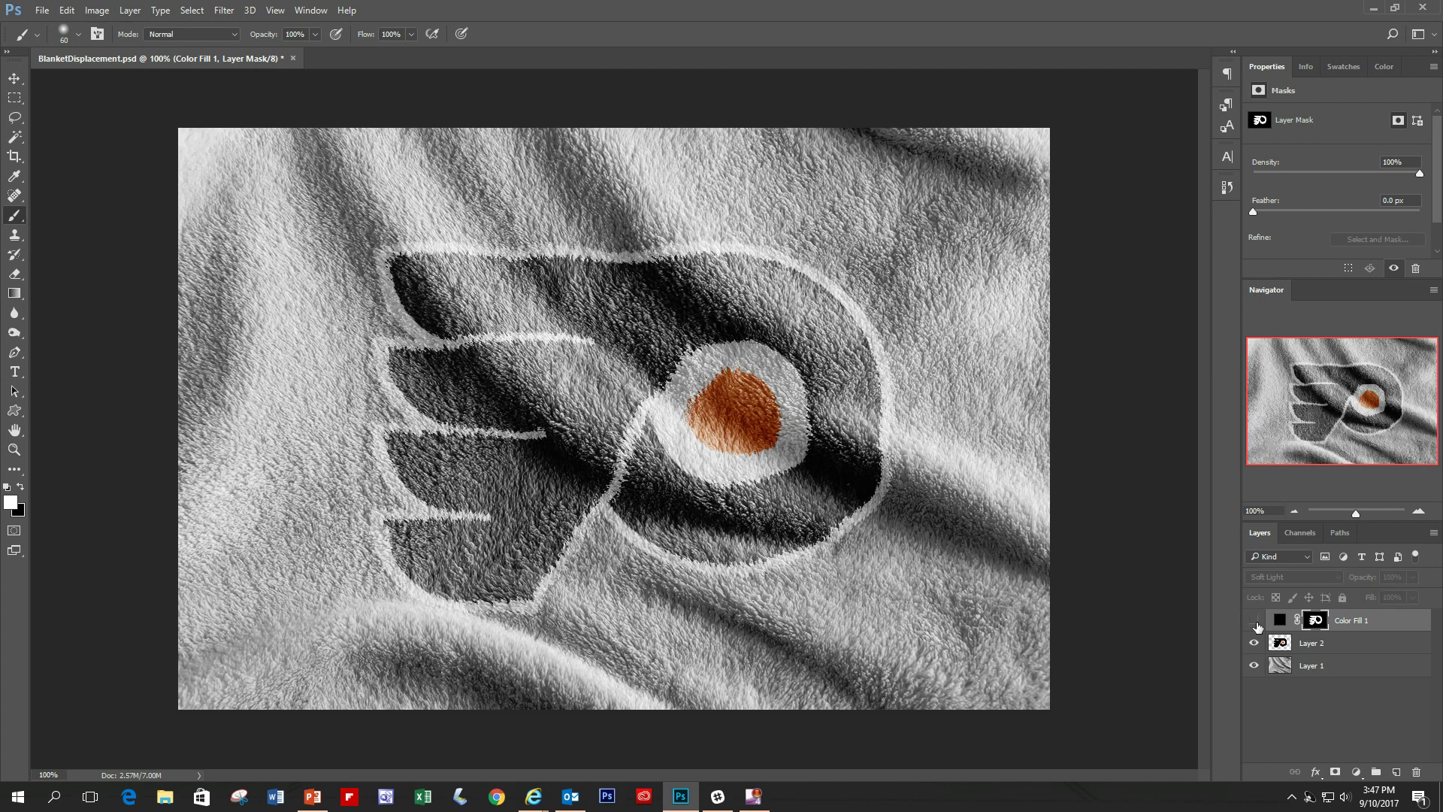
left_click(1254, 621)
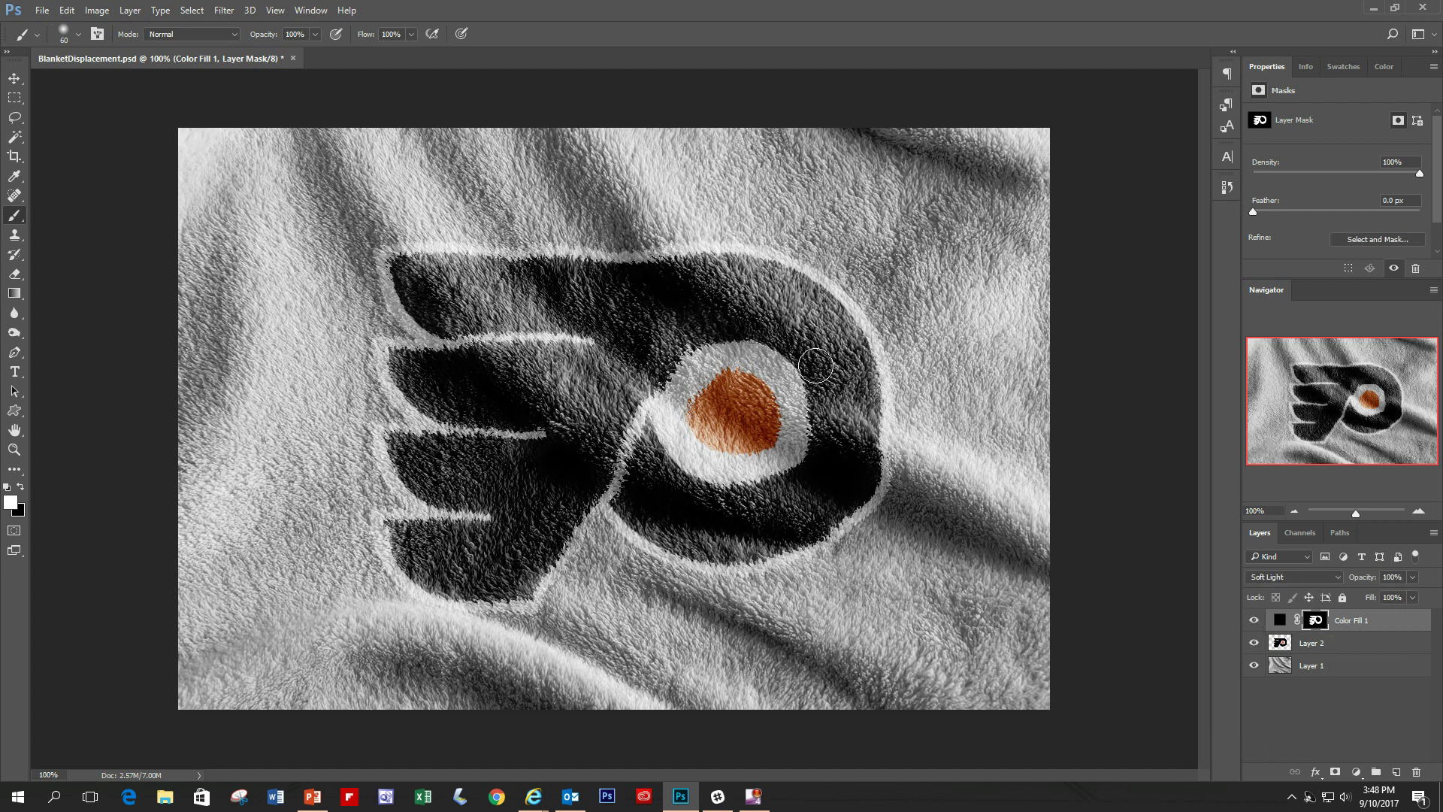
Lower the black fill layer's opacity to 70% and toggle its visibility to compare the effect
left_click(1413, 578)
left_click_drag(1388, 598, 1387, 598)
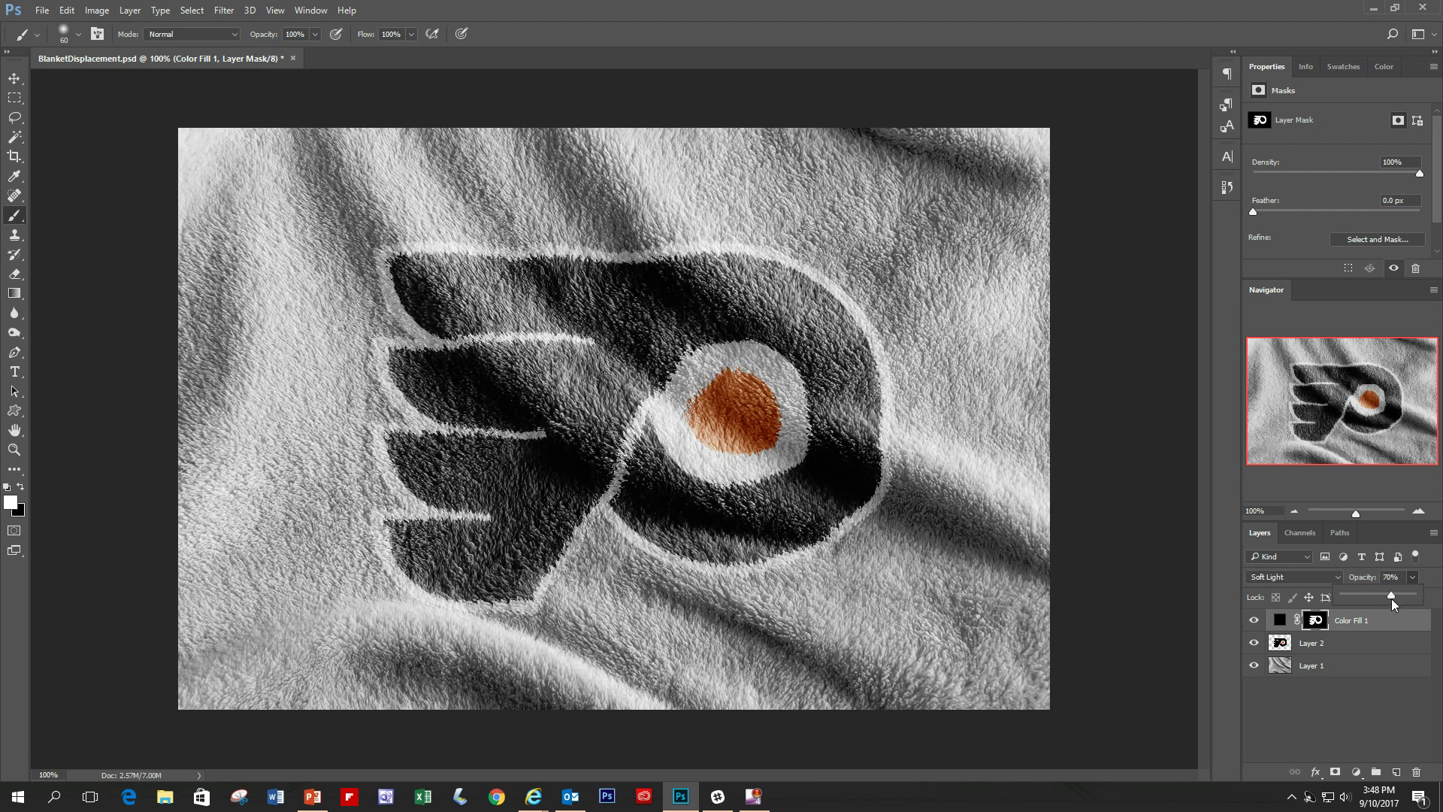
left_click(1253, 622)
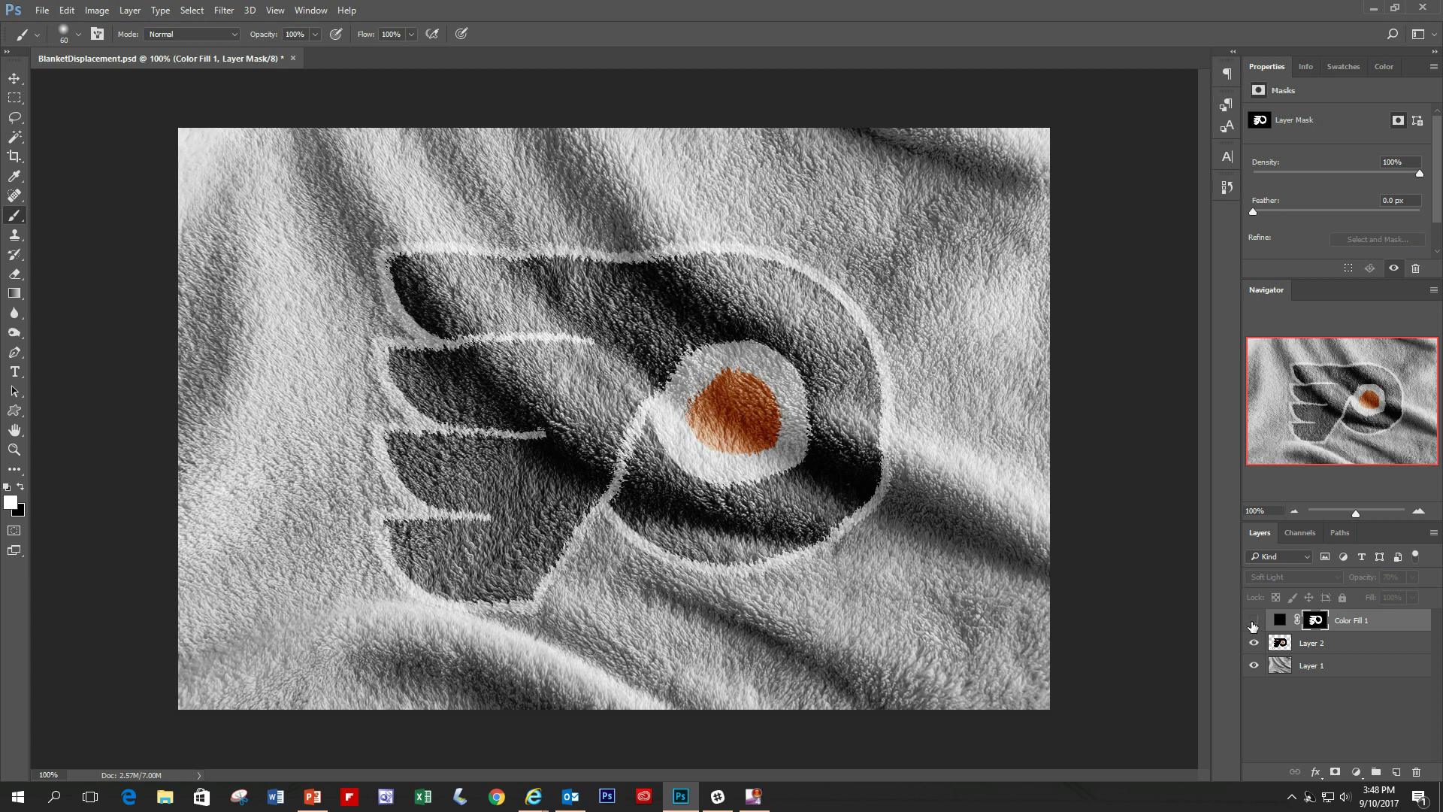
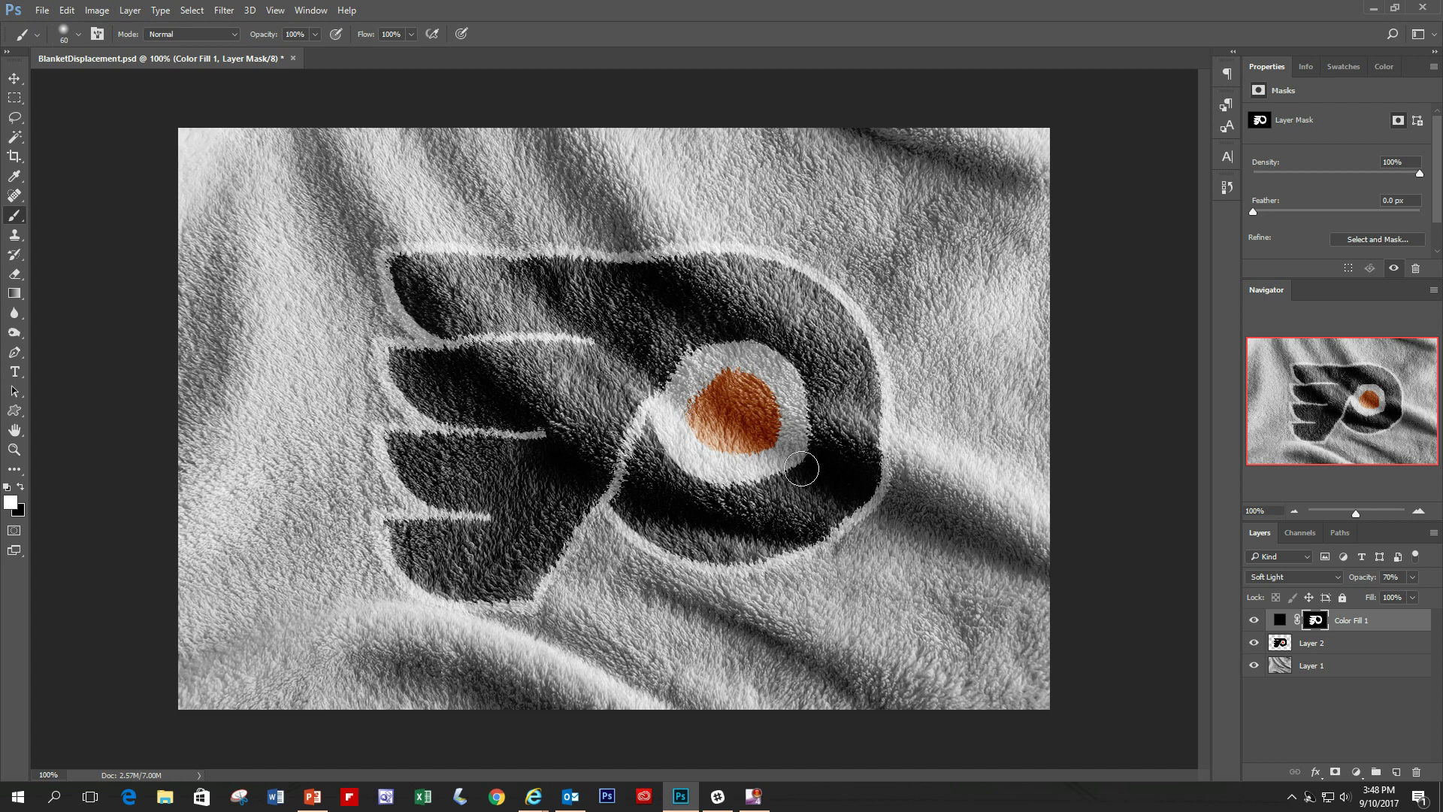
Load the logo layer's outline as a selection and invert it to select the surrounding blanket
left_click(1315, 645)
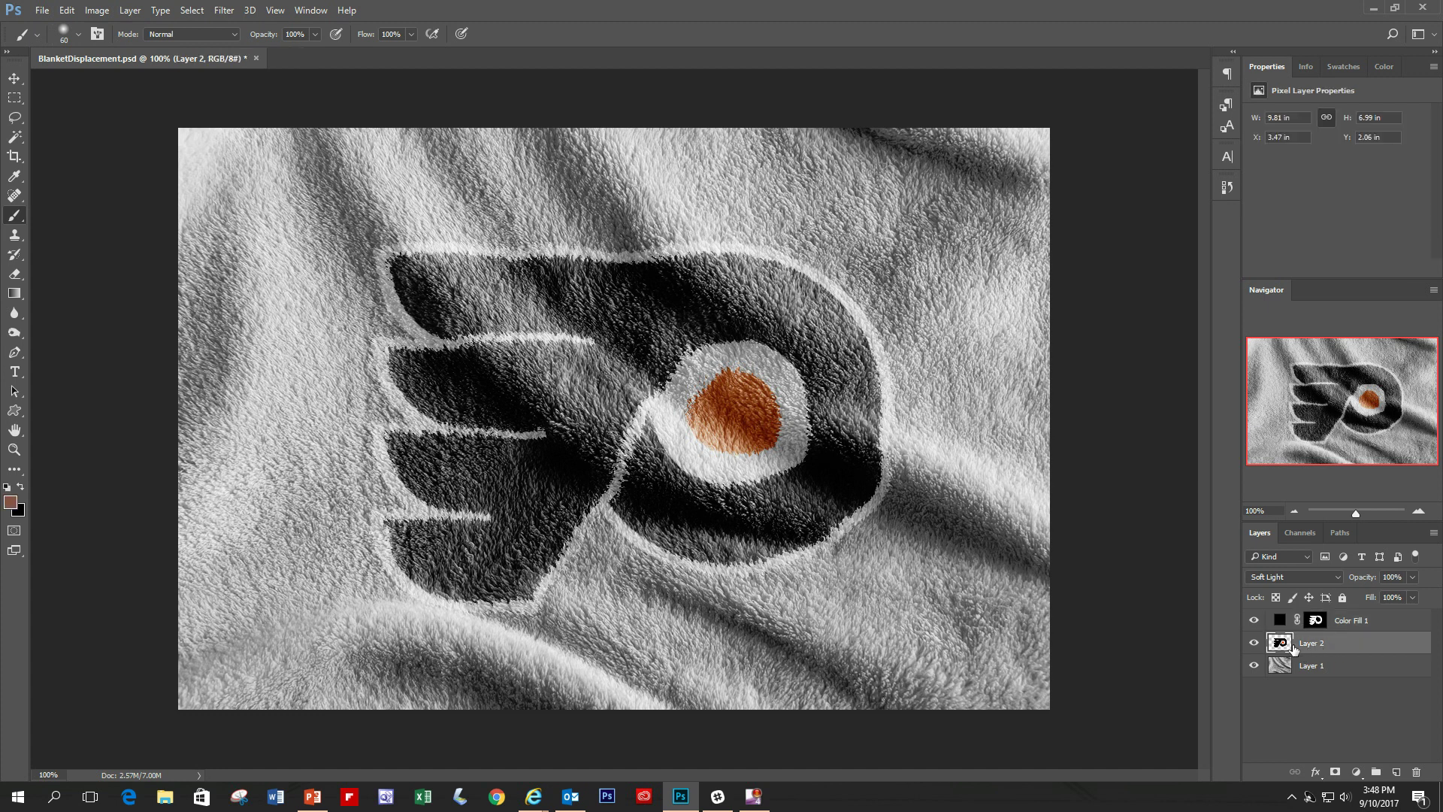
left_click(1280, 643, "ctrl")
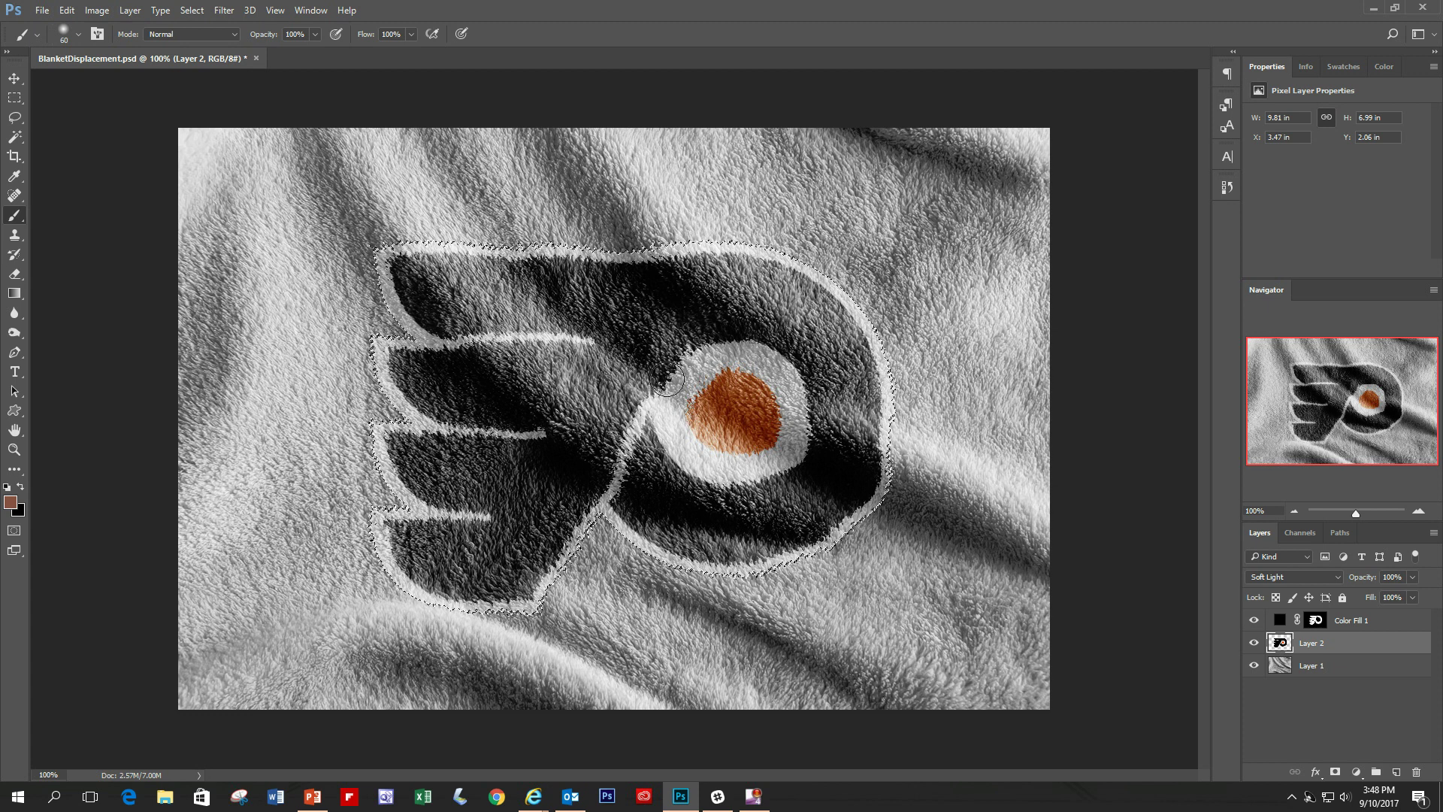
left_click(14, 79)
left_click(197, 12)
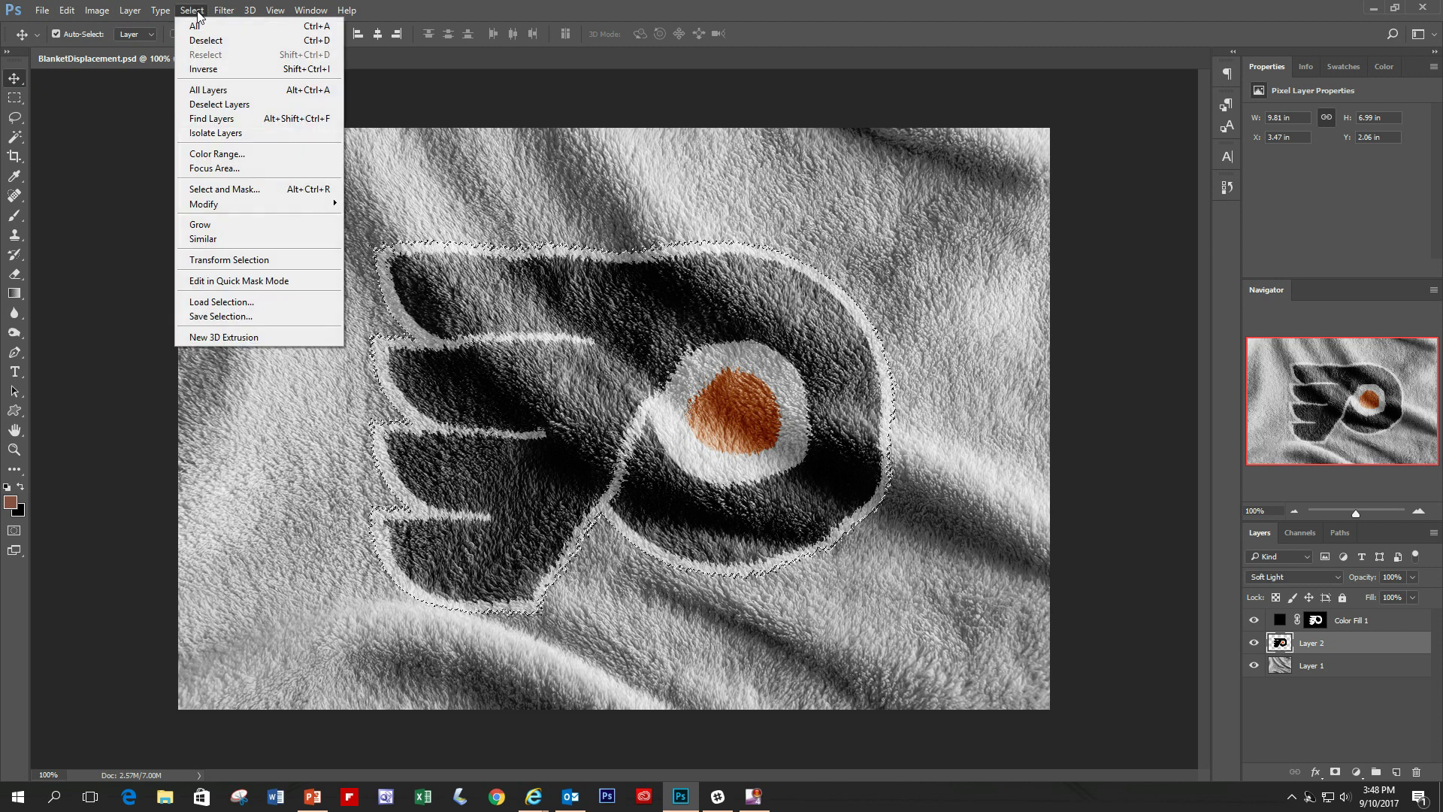
left_click(206, 69)
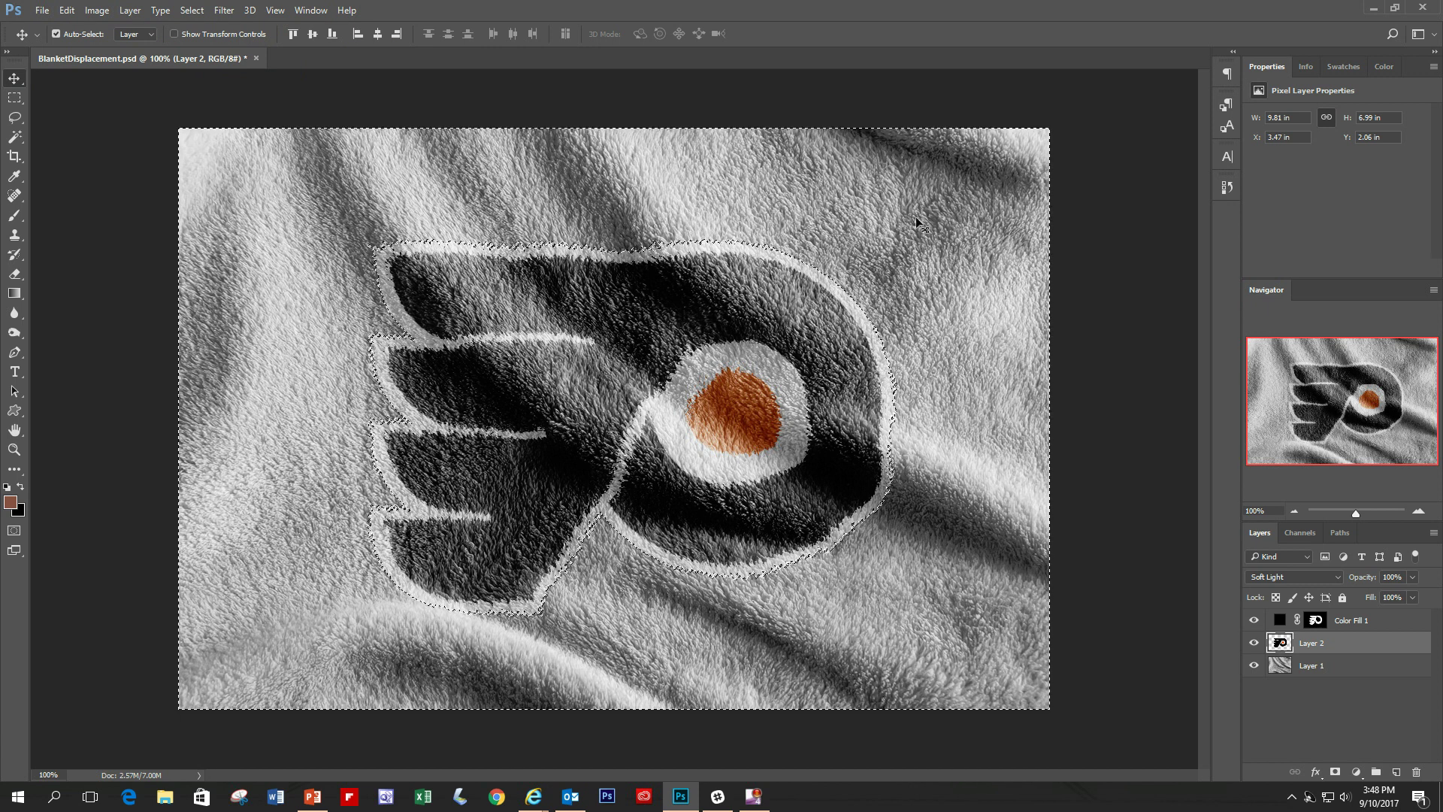
Add a Solid Color fill layer over the selected blanket area using orange ba714e sampled from the logo's centre dot
left_click(1357, 772)
left_click(1340, 449)
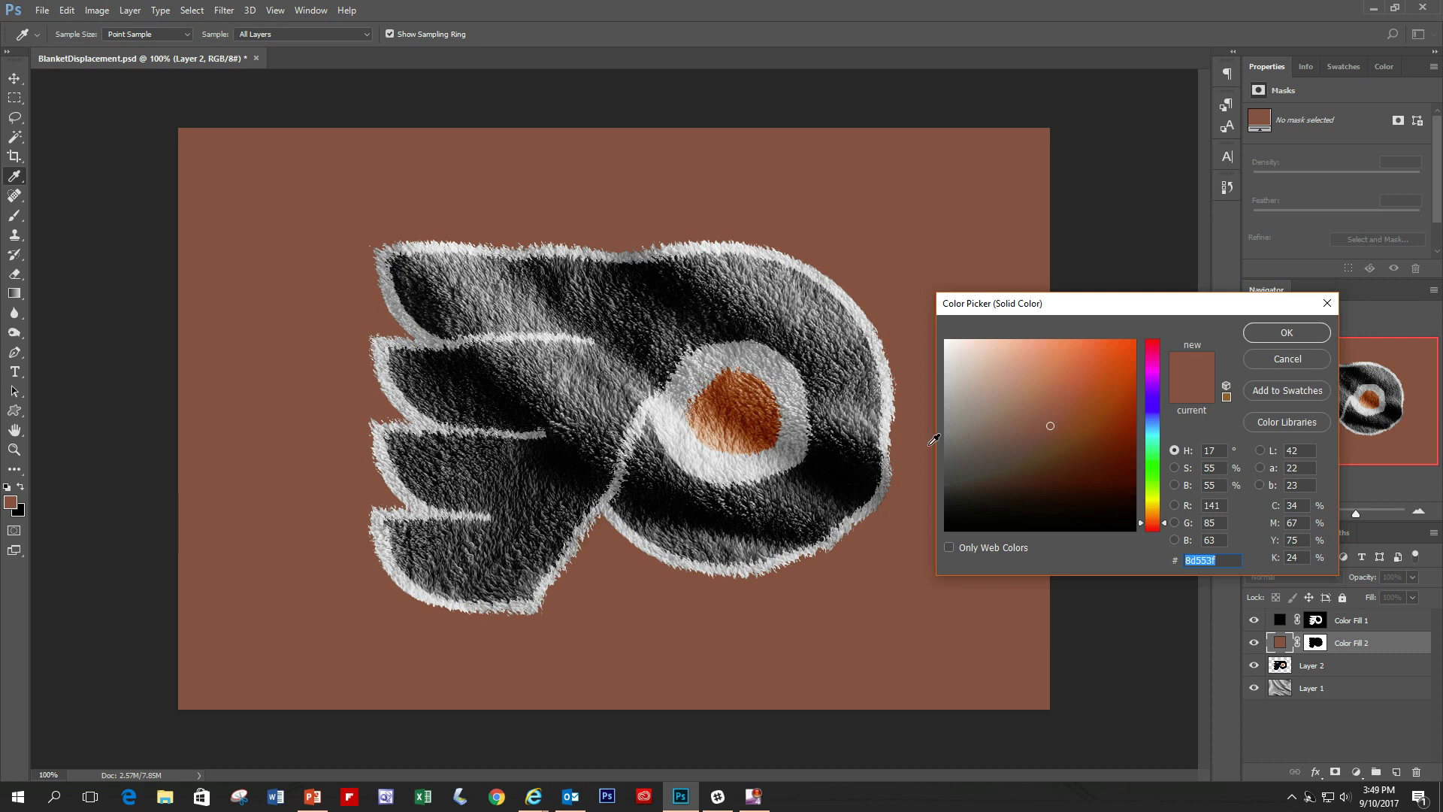
left_click(722, 422)
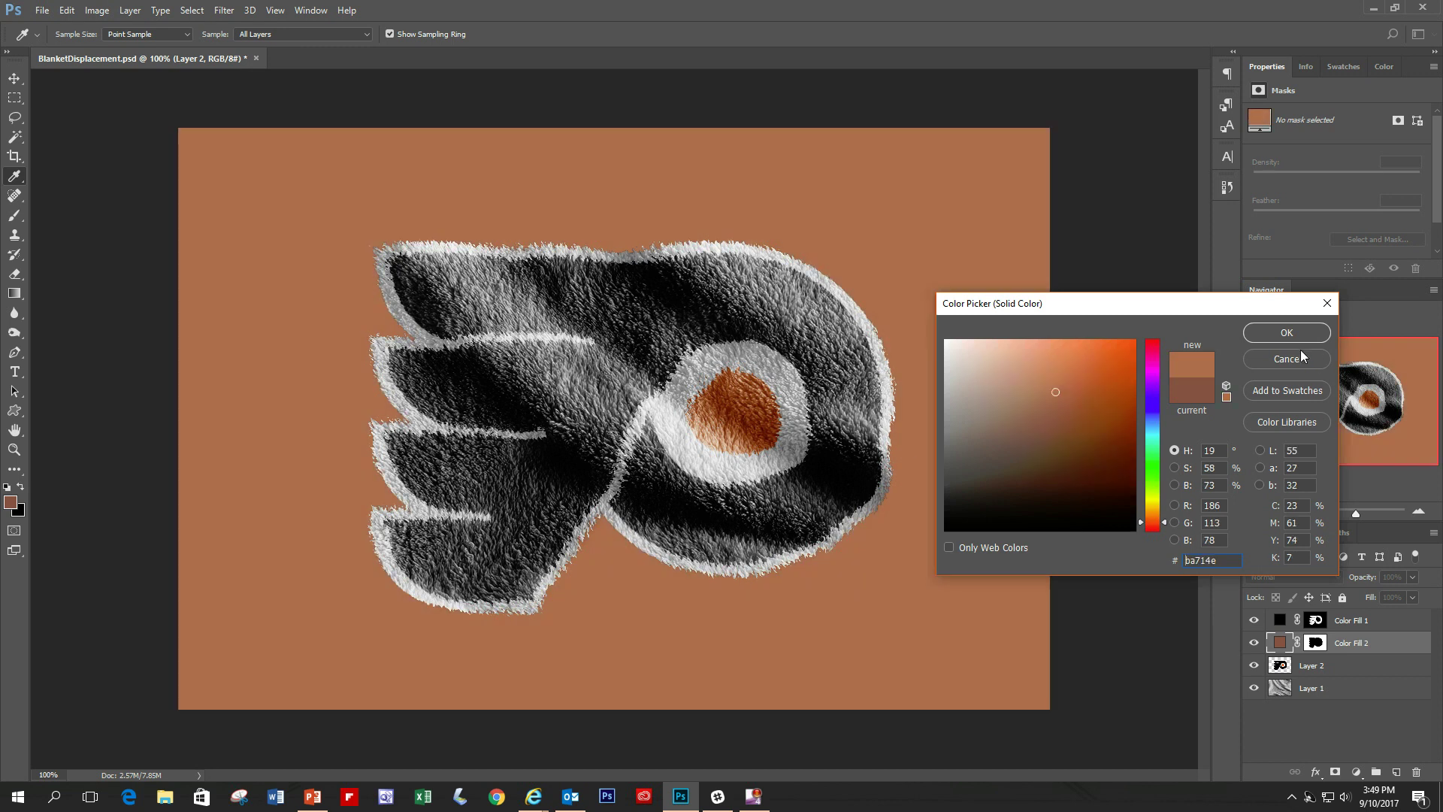
left_click(1286, 333)
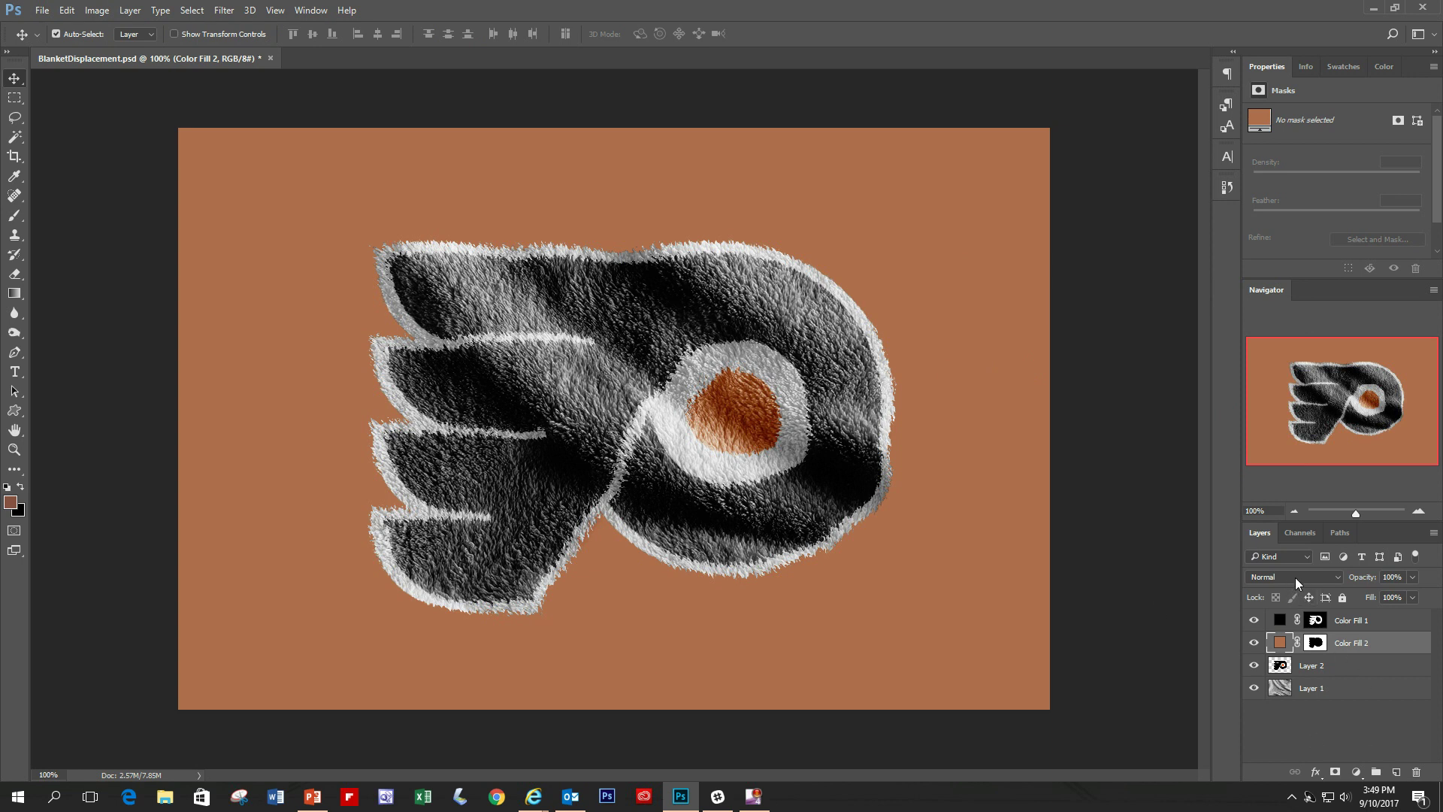
Set the orange fill layer's blending mode to Color and its opacity to 59%, and check the whole image
left_click(1336, 576)
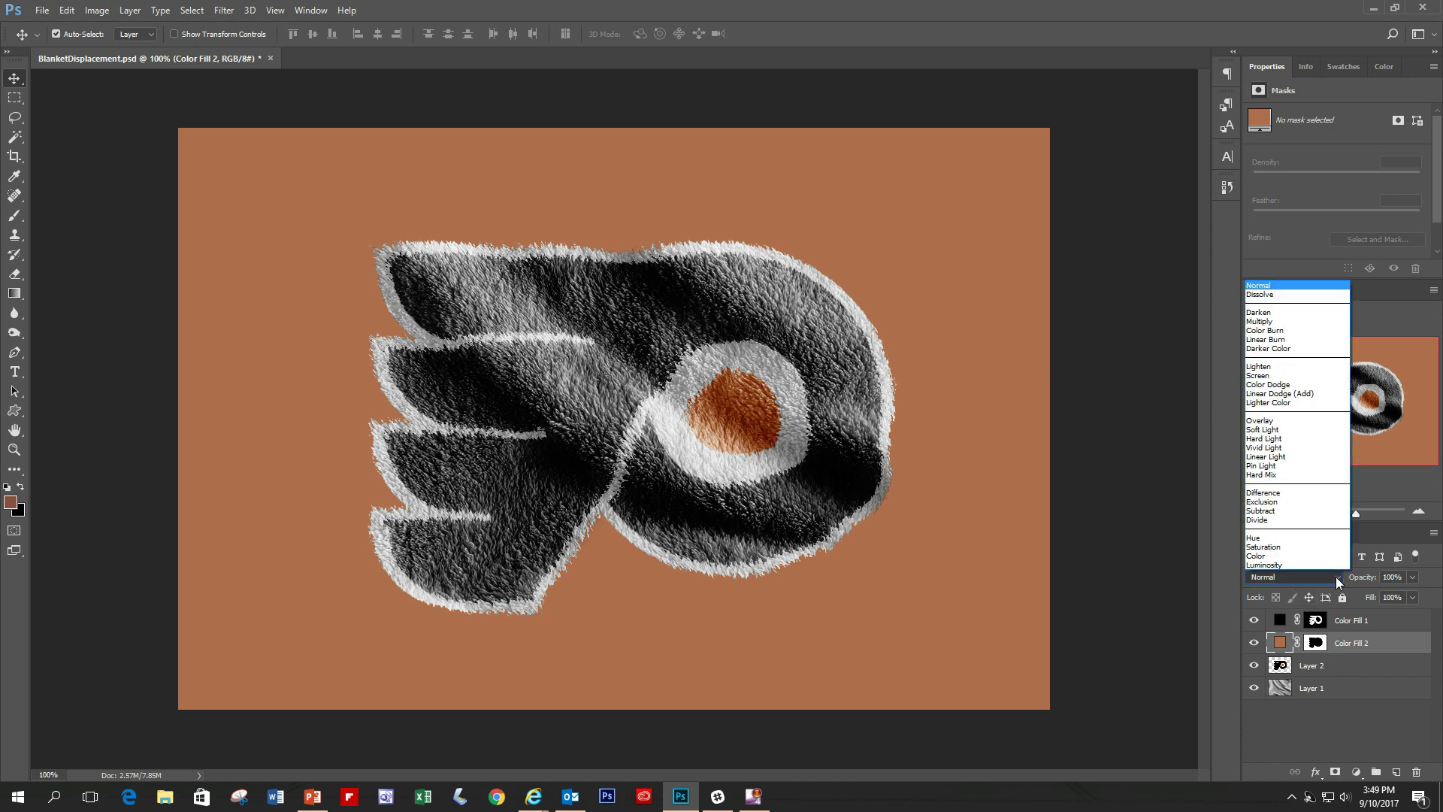
left_click(1297, 555)
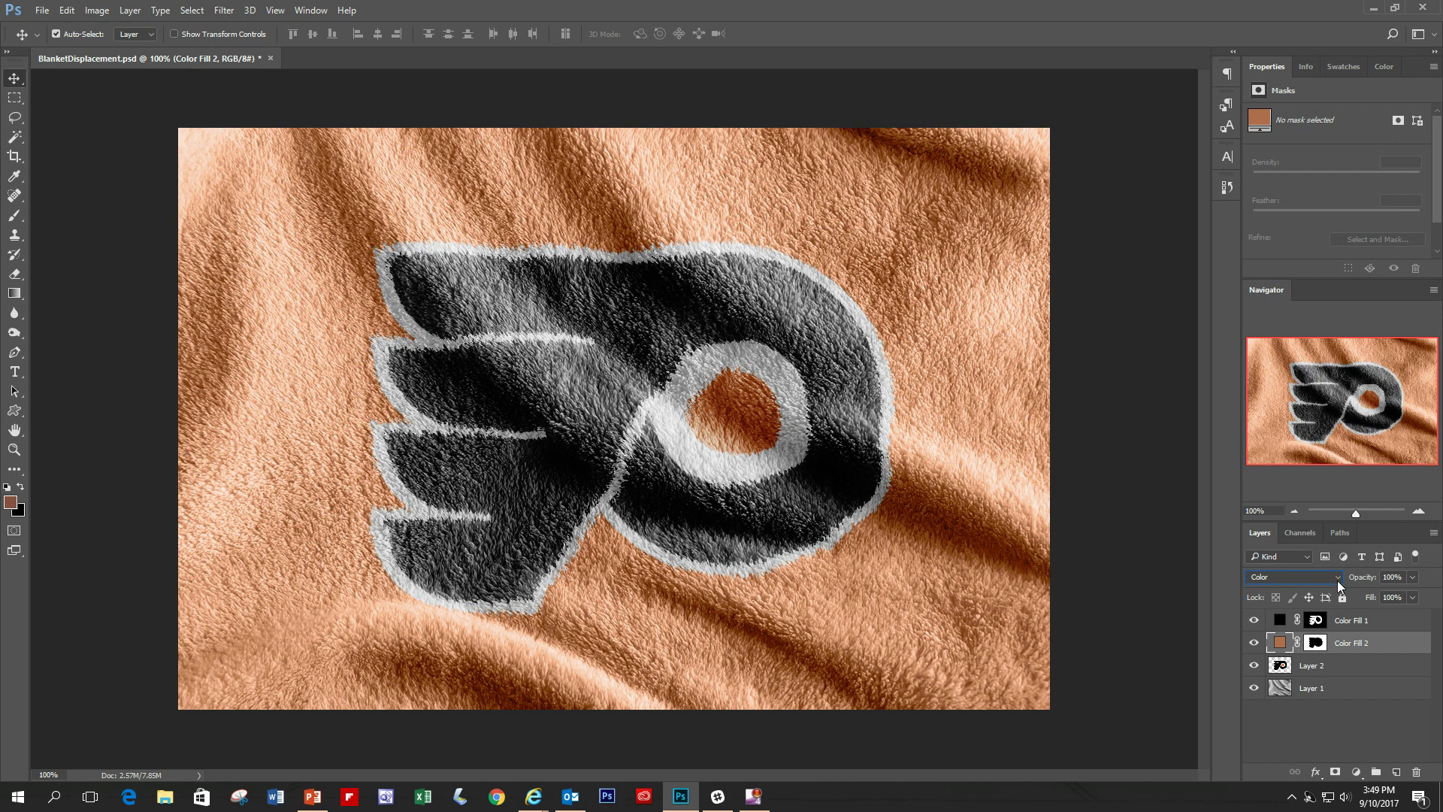
left_click(1413, 577)
left_click(1293, 512)
left_click(1293, 512)
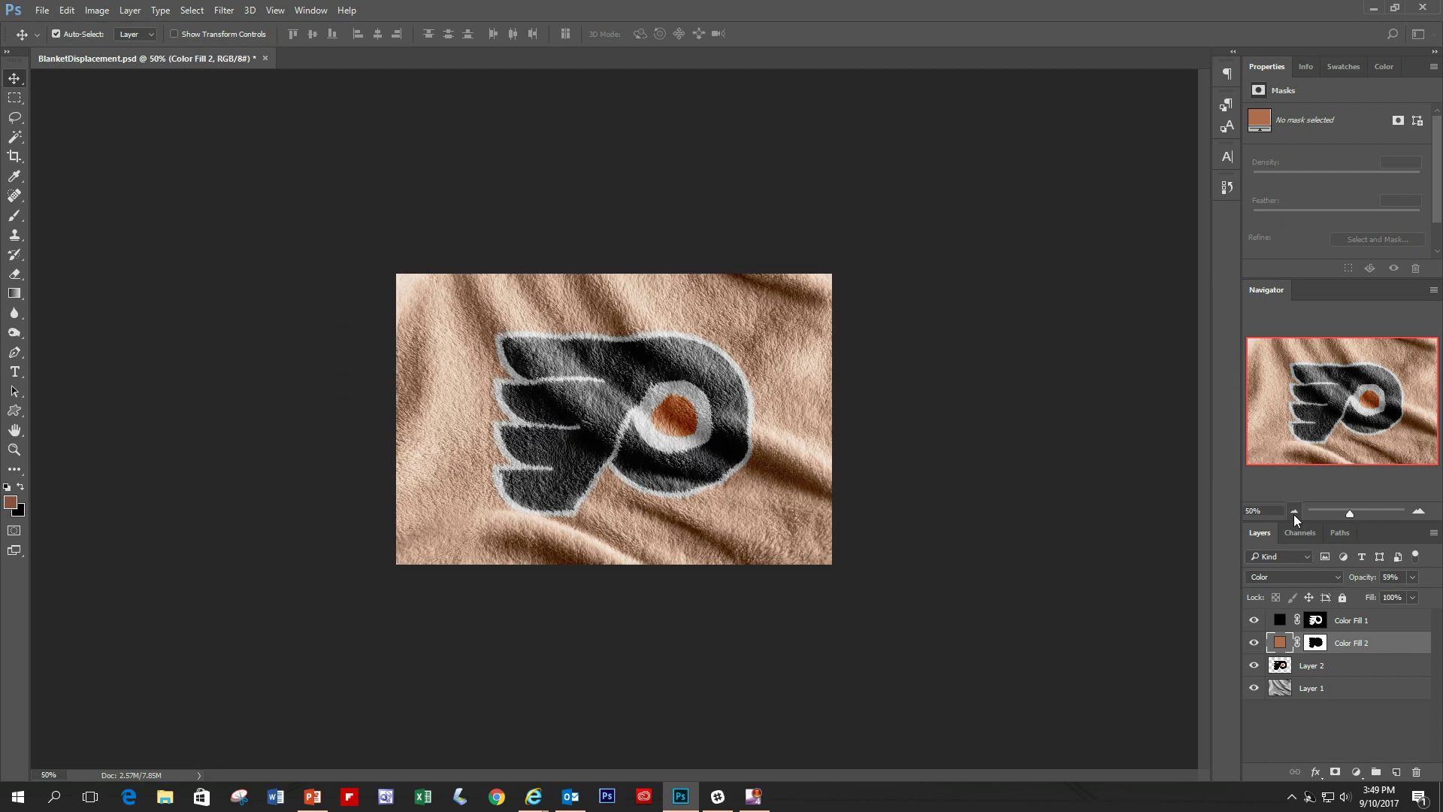
left_click(1419, 511)
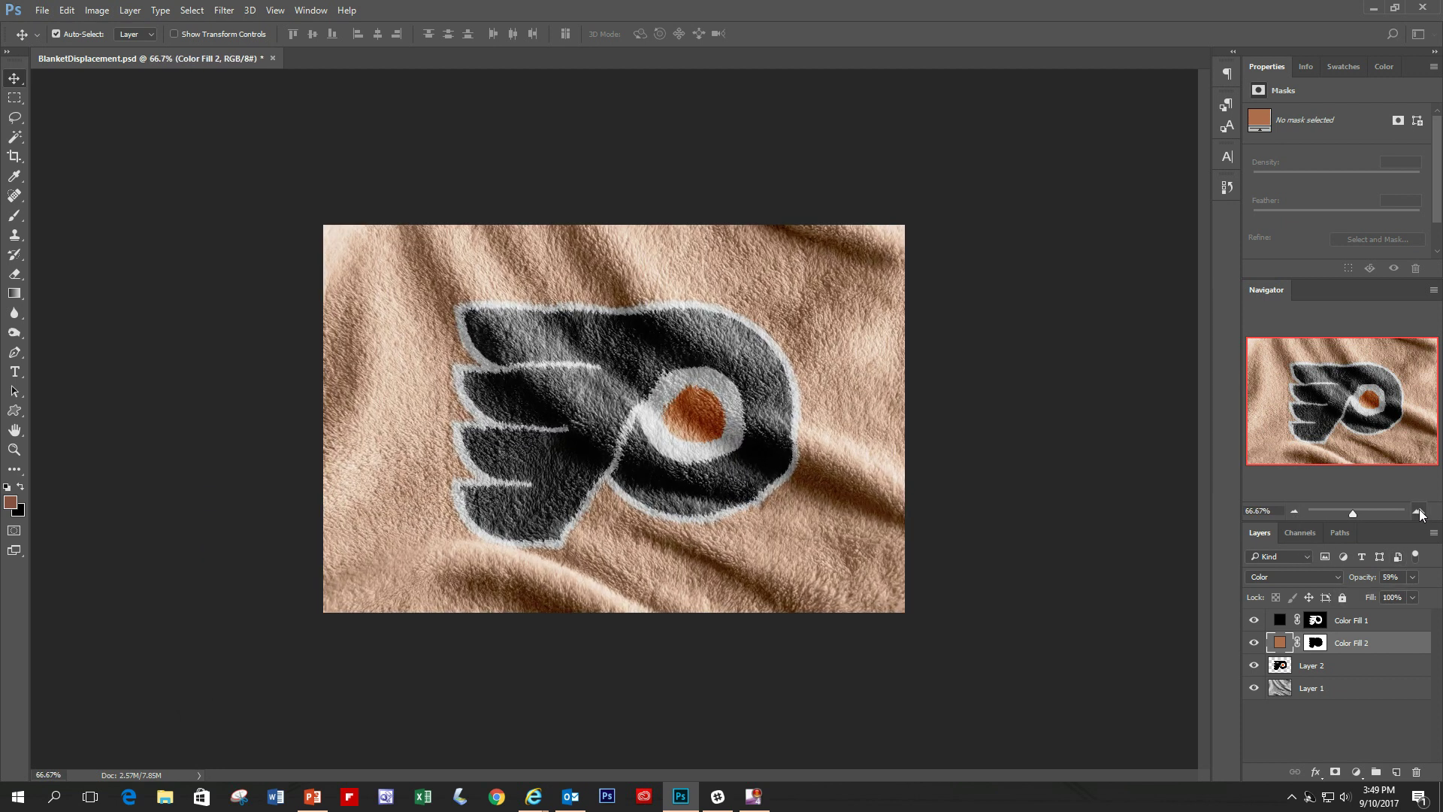